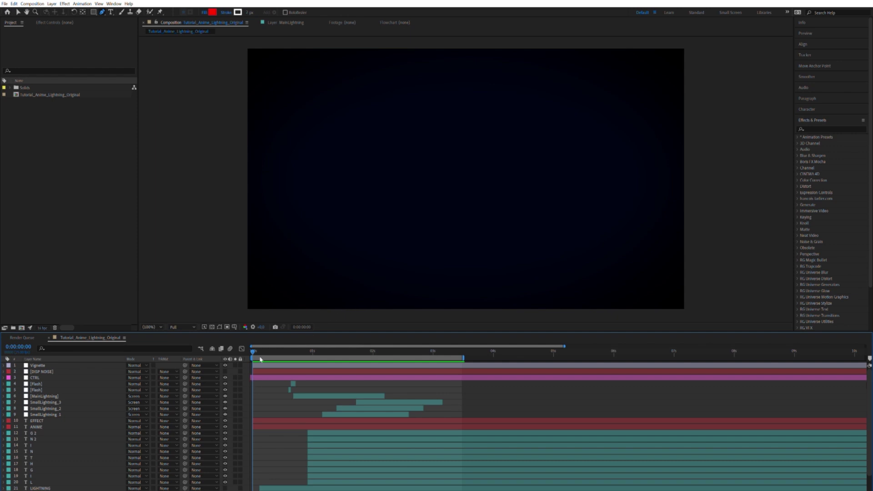
Step: Play back the finished anime lightning composition to examine the title animation
key(space)
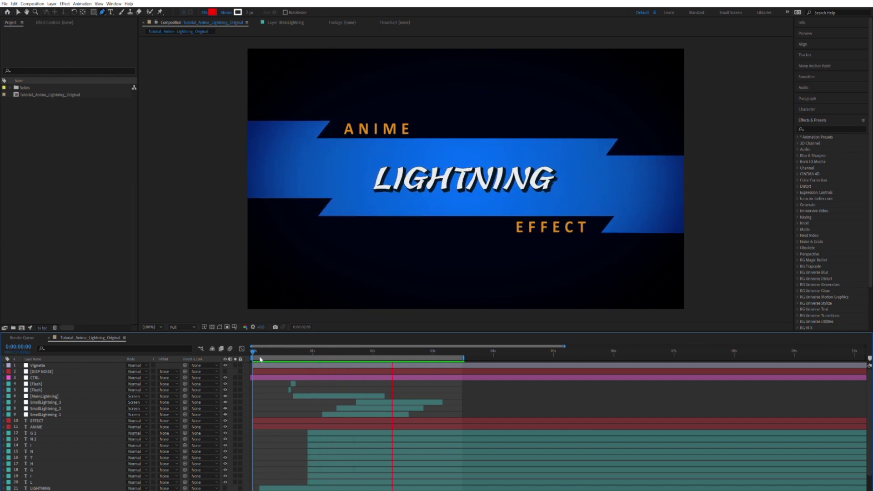
key(space)
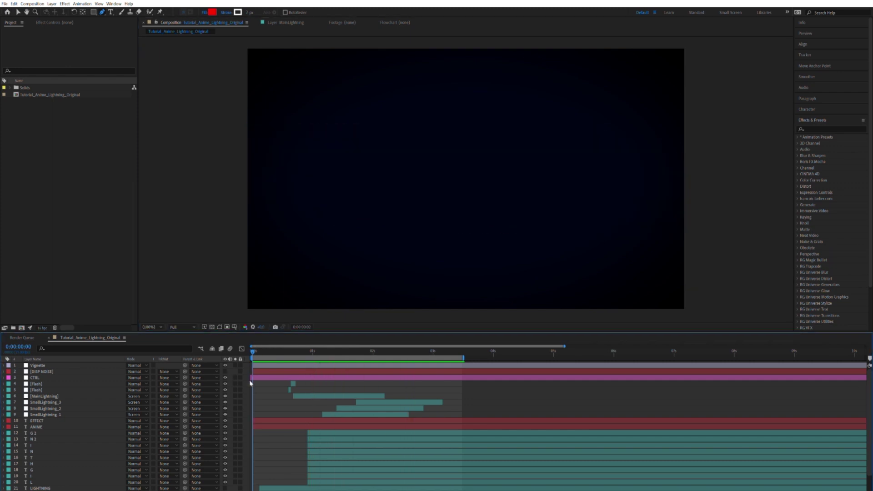
Step: Create a 1920 x 1080, 20-second composition named Lightning and draw a straight horizontal Pen line across its middle, extending past both frame edges
click(23, 326)
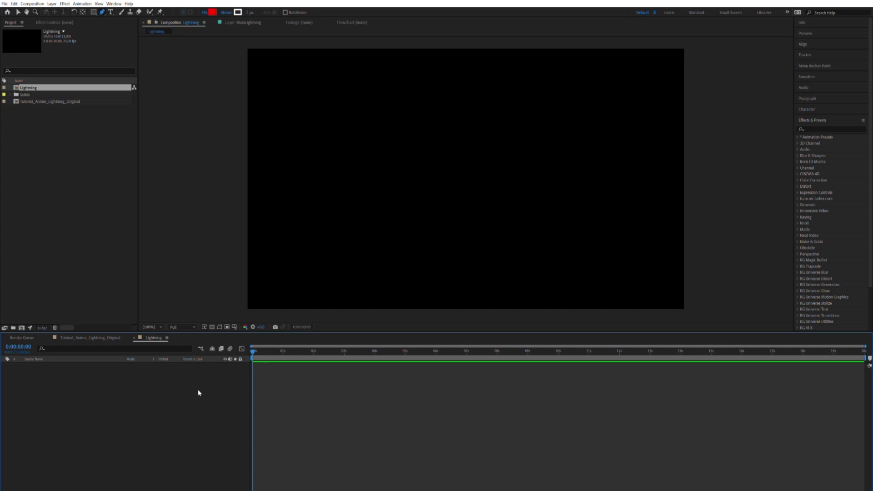
key(v)
click(102, 11)
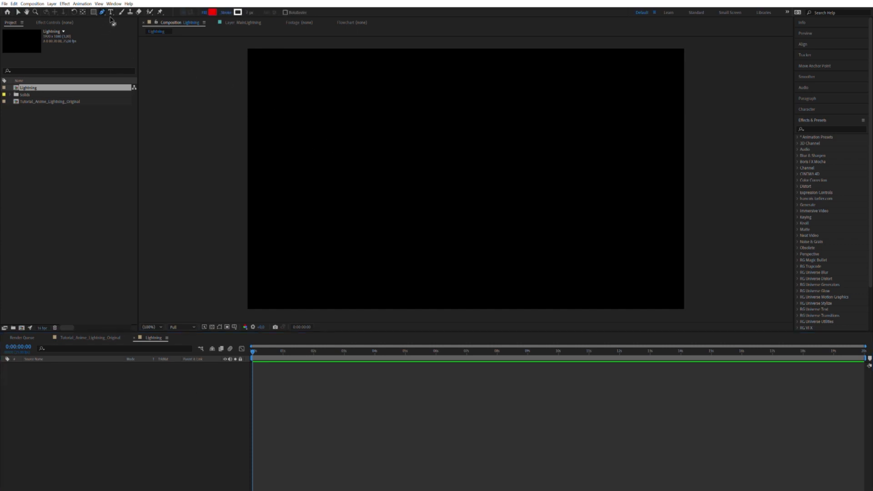
click(244, 182)
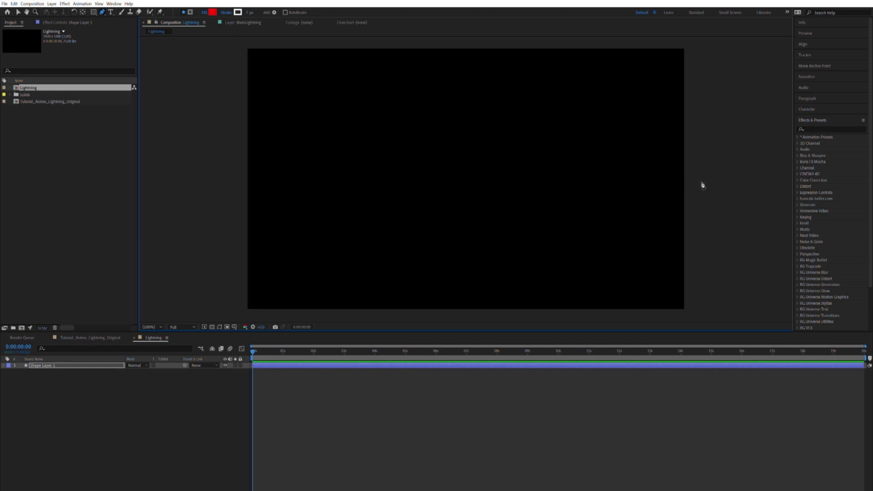
click(693, 171)
click(690, 184)
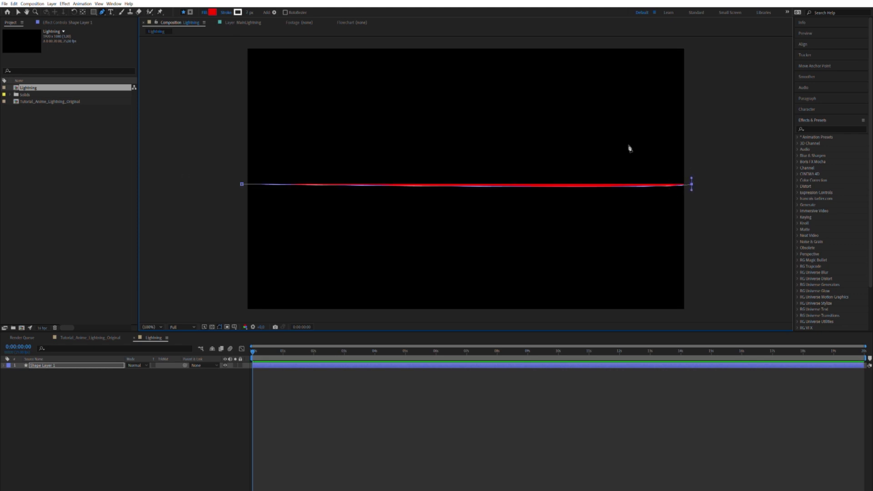
drag(691, 180, 701, 157)
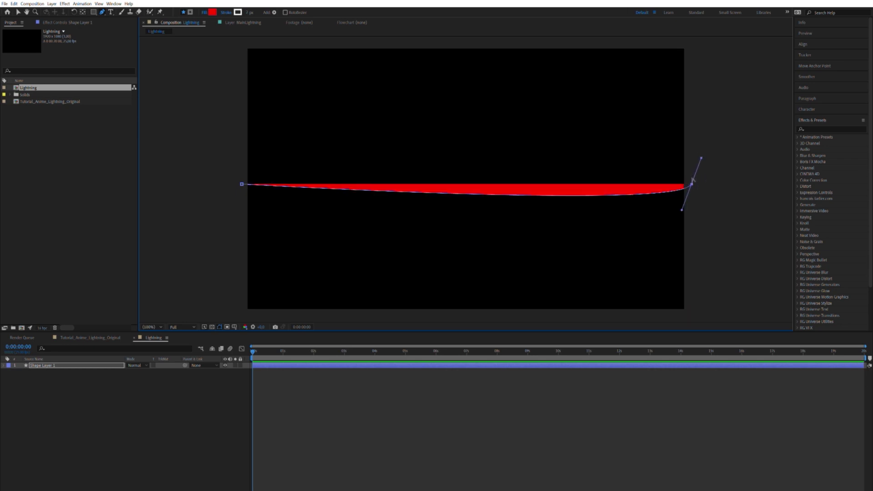
click(692, 181)
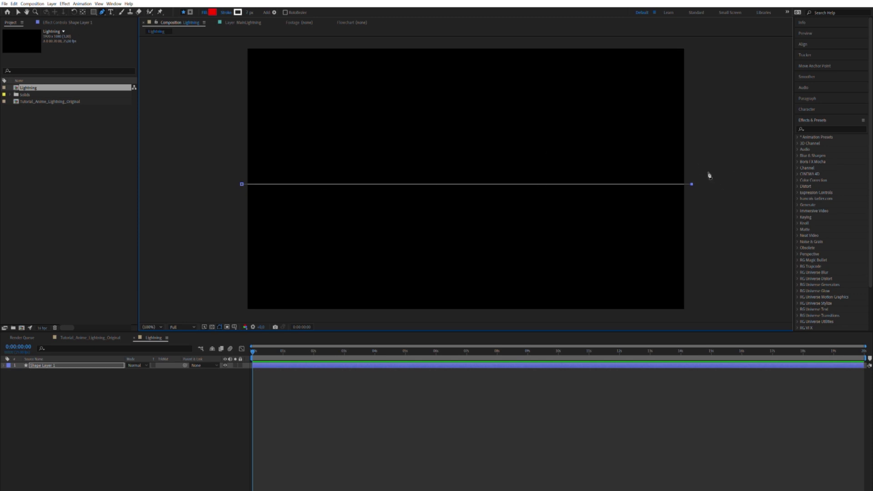
Step: Delete the fill from the line's shape contents
click(51, 364)
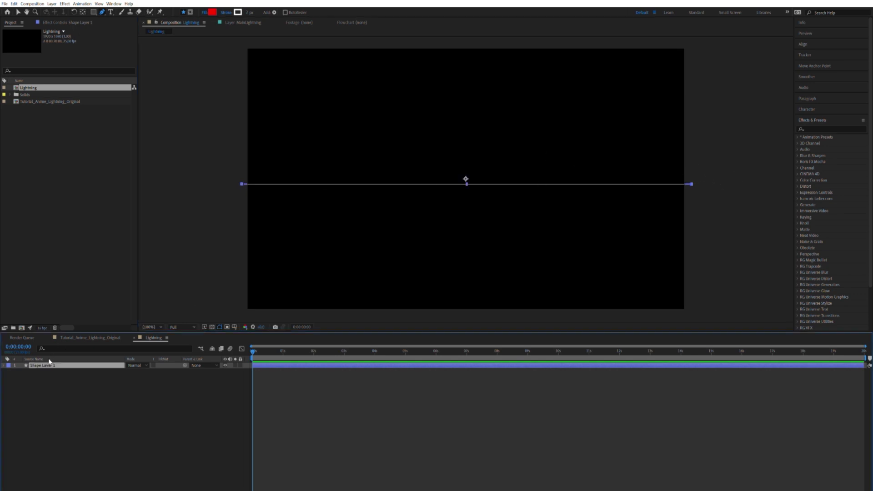
click(3, 365)
click(10, 372)
click(16, 377)
click(30, 396)
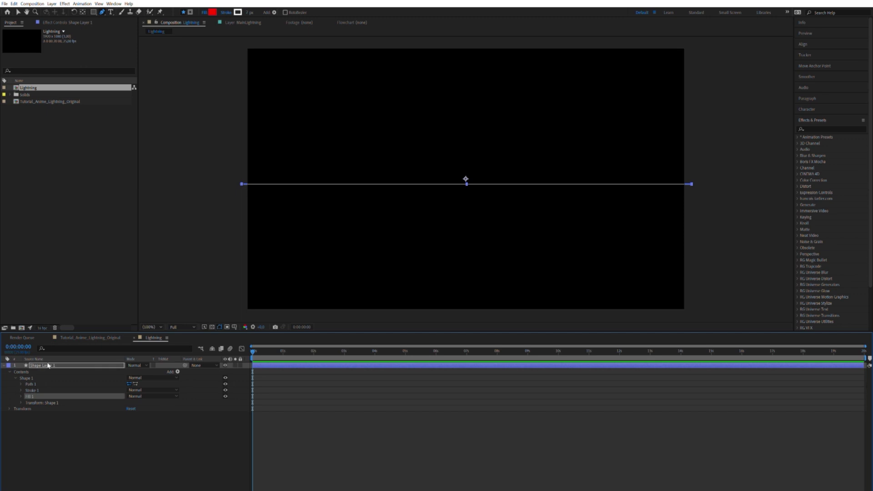
key(Delete)
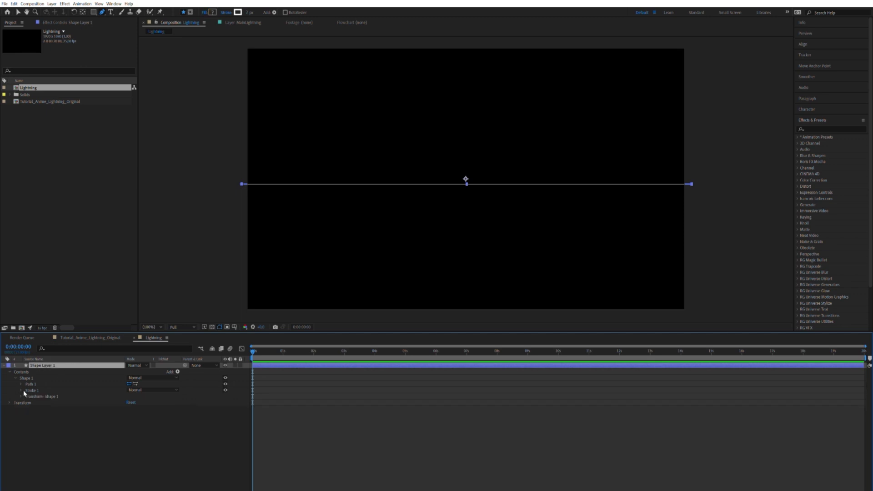
Step: Set the line's stroke width to 130
click(21, 390)
click(130, 414)
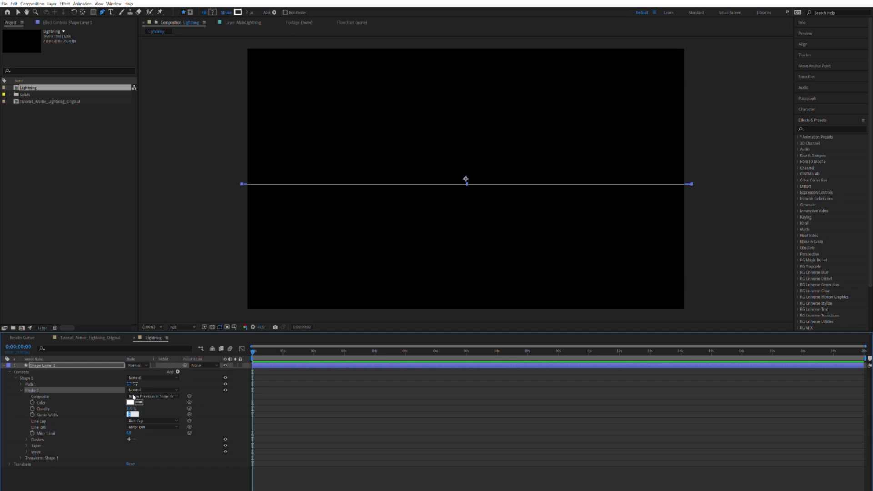
text(50)
key(Return)
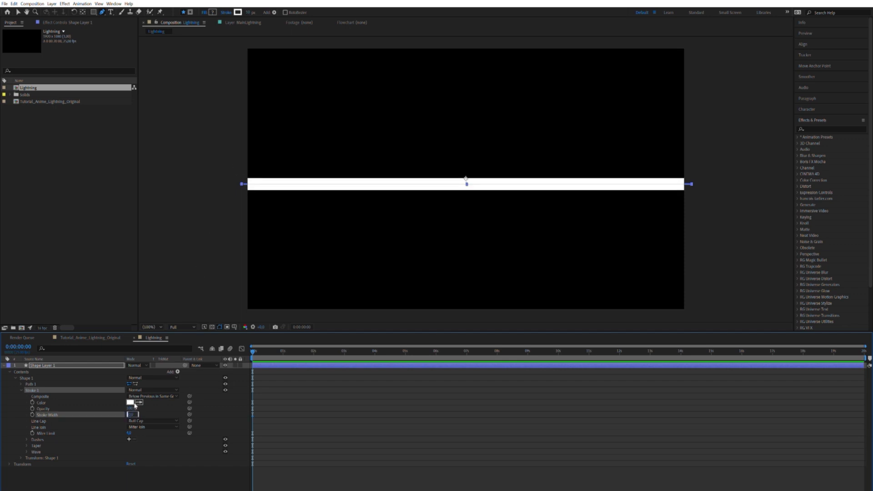
text(130)
key(Return)
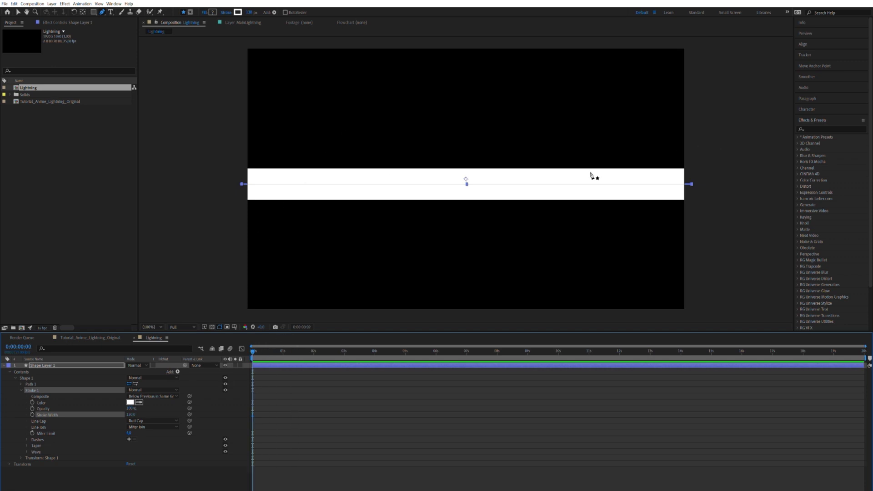
Step: Add Trim Paths to the line's shape layer and expand its path properties
click(67, 366)
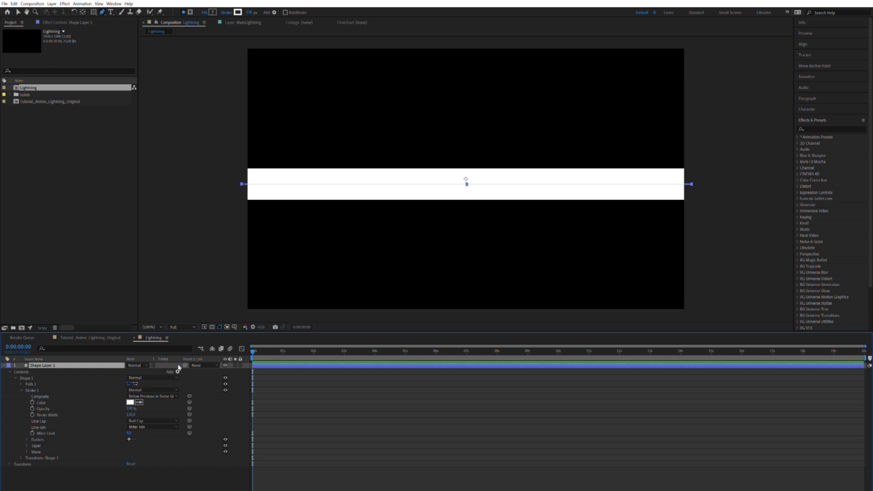
click(151, 319)
click(15, 464)
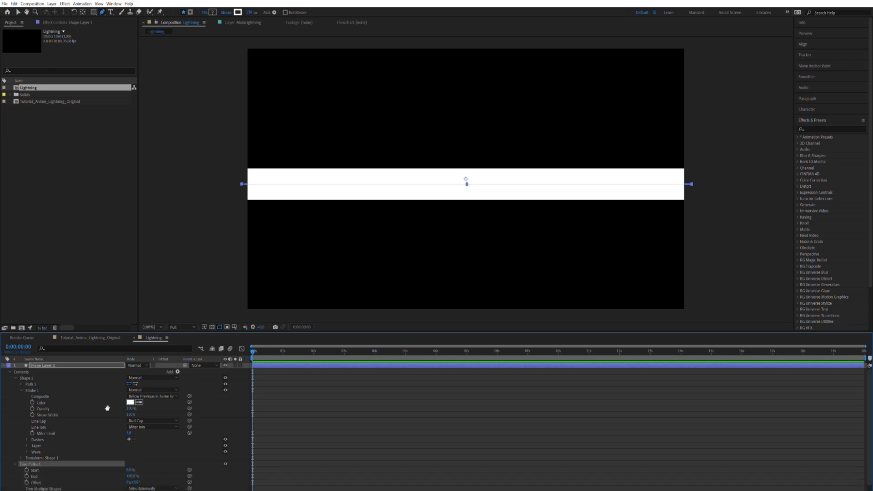
scroll(109, 409, down, 1)
mouse_move(132, 469)
mouse_down()
mouse_move(112, 464)
mouse_move(134, 459)
mouse_move(105, 459)
mouse_move(144, 454)
mouse_up()
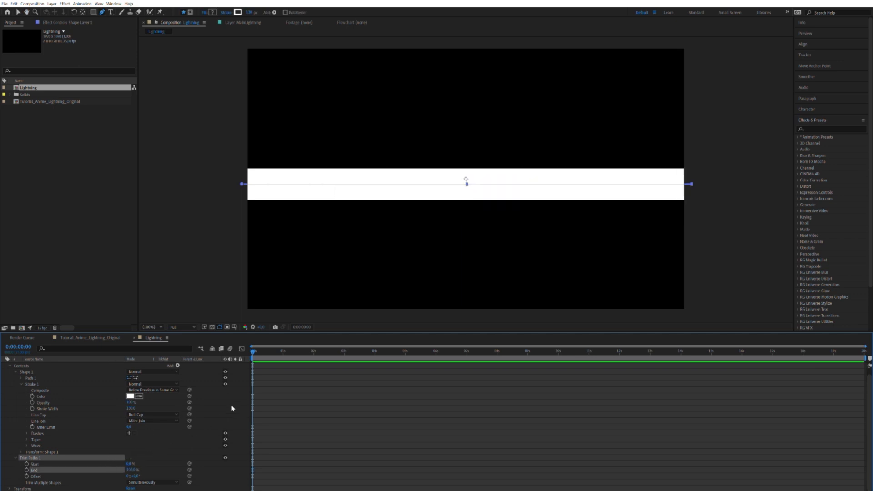
click(150, 451)
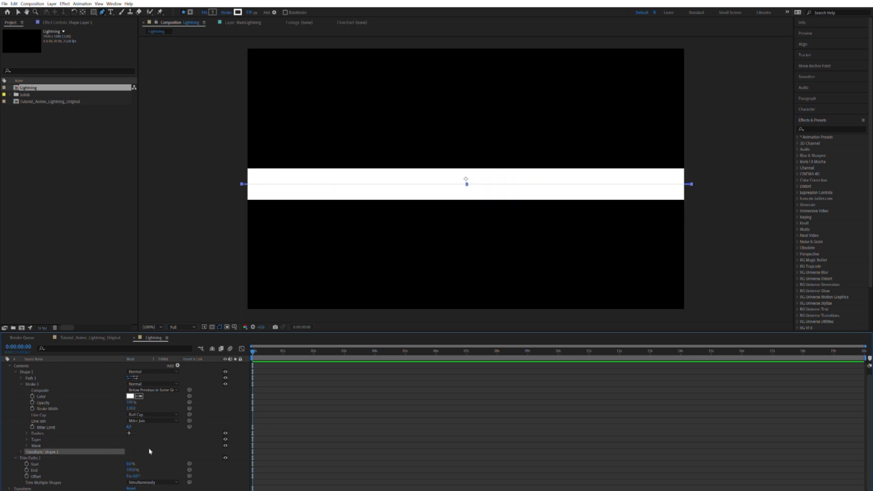
click(21, 378)
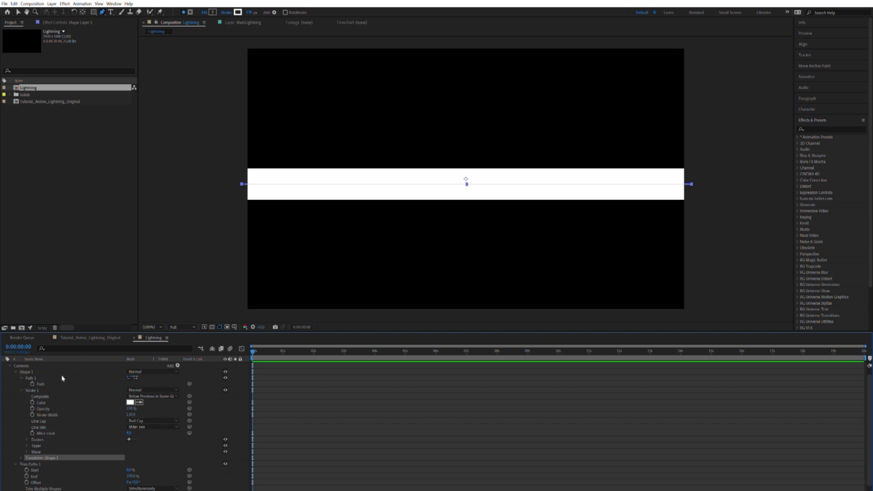
scroll(57, 402, down, 1)
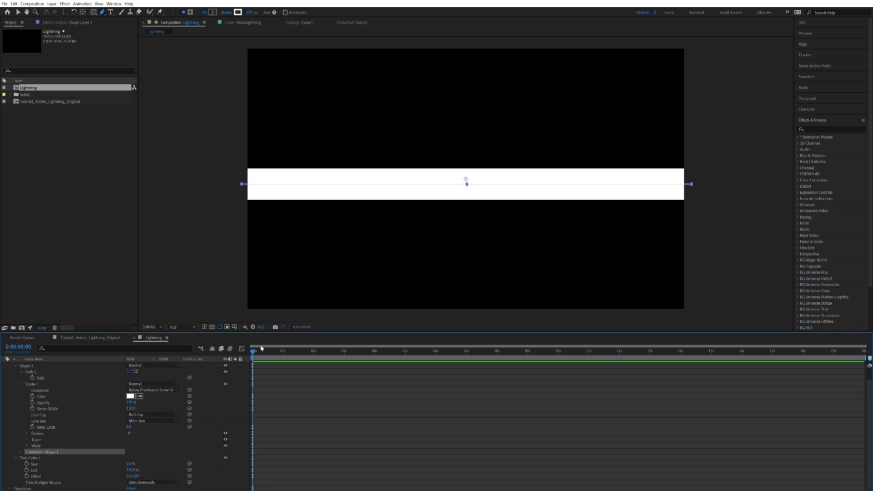
Step: Keyframe the Trim Paths End from 0% at the first frame to 100% at 0:00:00:04
drag(132, 469, 25, 468)
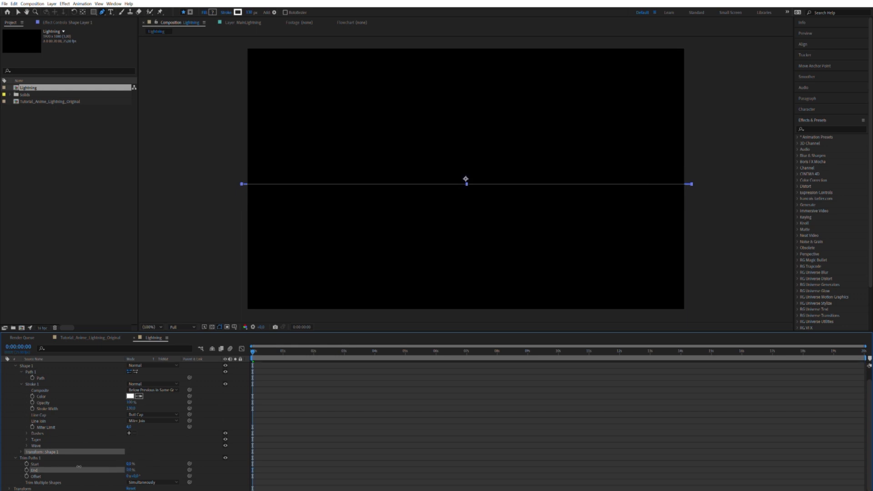
click(26, 470)
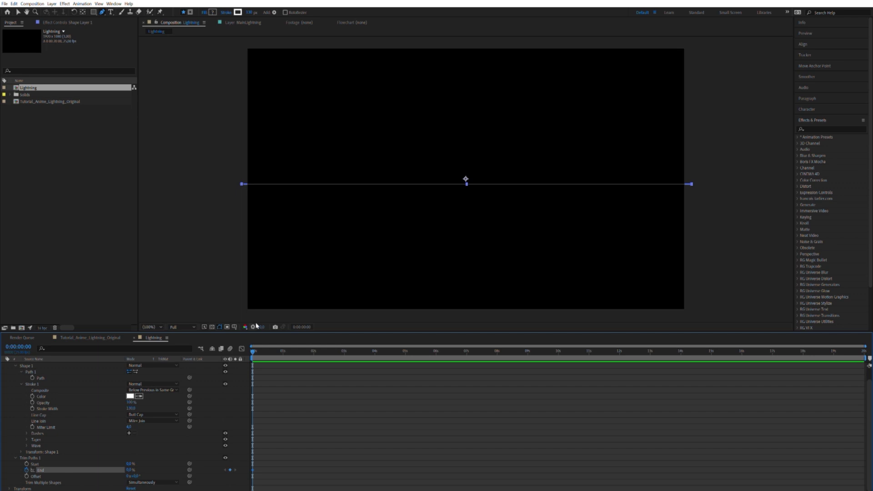
key(Page_Down)
key(Page_Down)
key(Page_Down)
key(Page_Down)
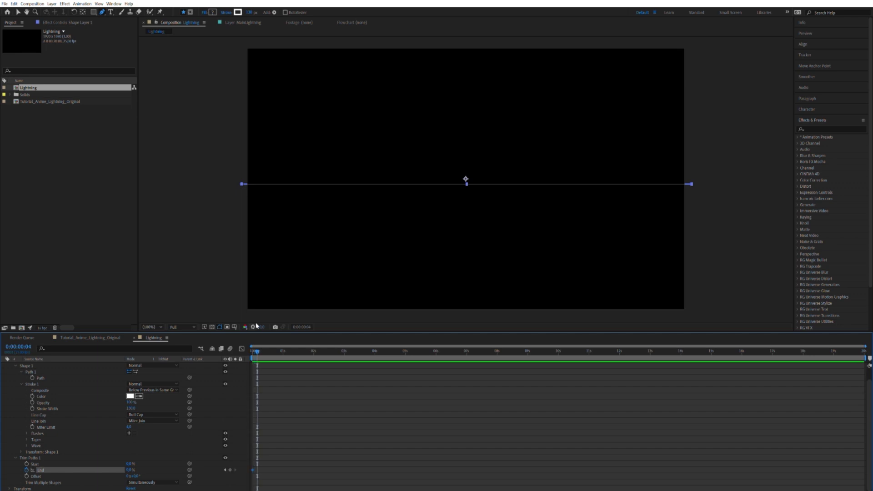
drag(130, 469, 164, 463)
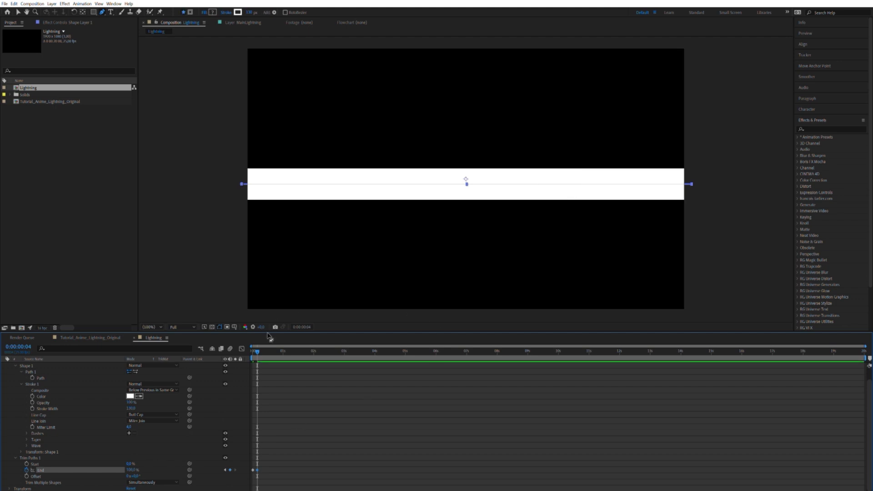
Step: Keyframe the stroke width, starting at 0:00:00:04 with the present width and reaching 0 at 0:00:01:00
mouse_move(259, 345)
mouse_down()
mouse_move(250, 348)
mouse_move(258, 348)
mouse_up()
click(32, 409)
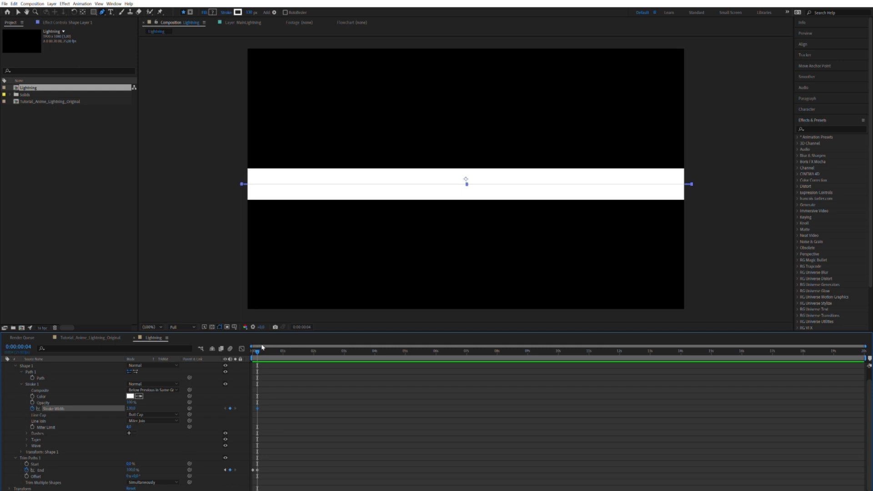
drag(262, 349, 282, 349)
click(158, 402)
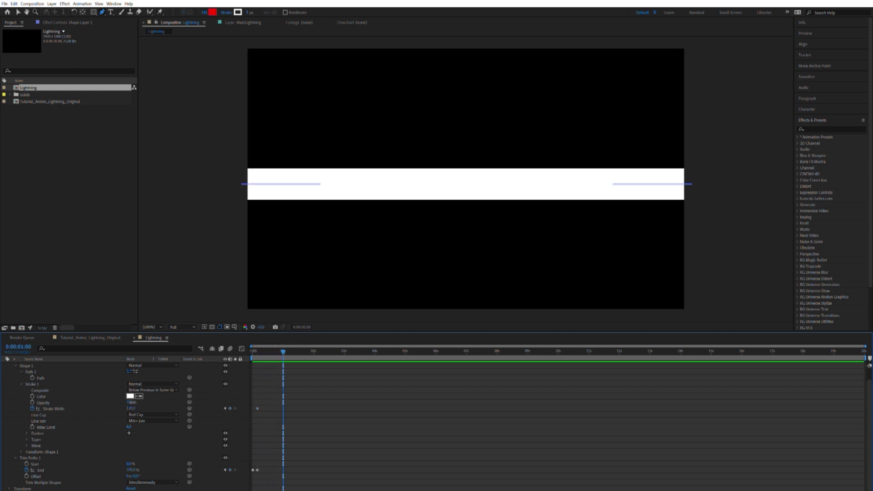
click(131, 407)
text(0)
key(Return)
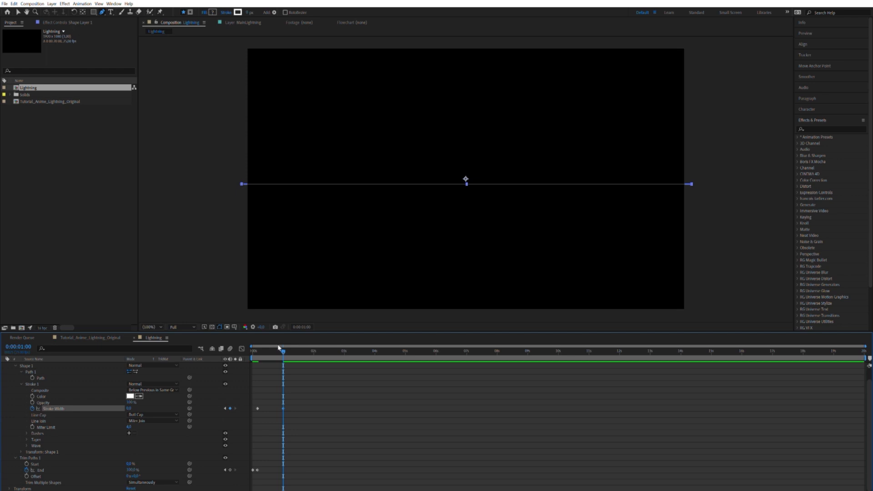
Step: Preview the line animation and move the final stroke width keyframe earlier, to about 0.6 seconds
drag(282, 350, 252, 350)
key(space)
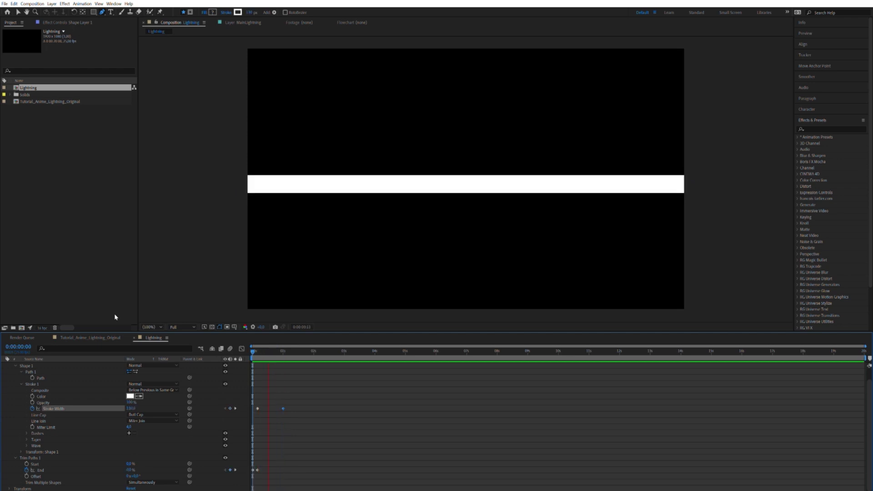
key(space)
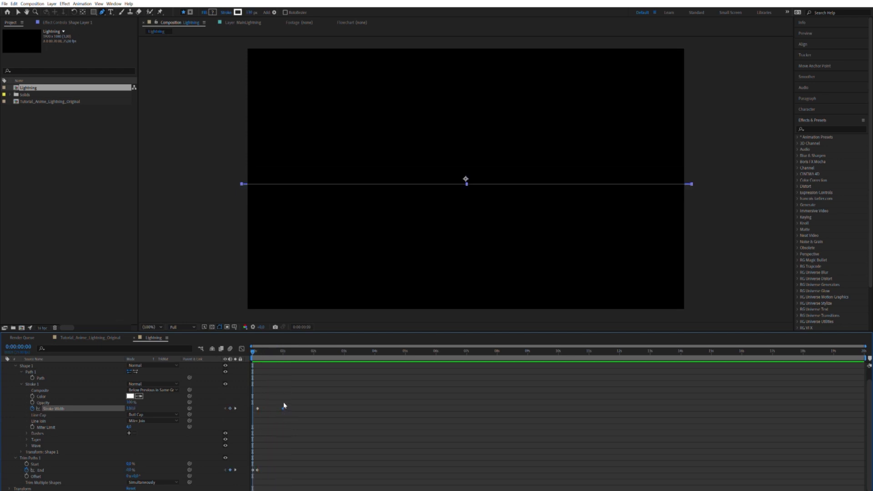
drag(284, 406, 272, 406)
Step: Show the shape layer's effect controls and rename the layer Lightning
scroll(58, 403, up, 1)
click(50, 365)
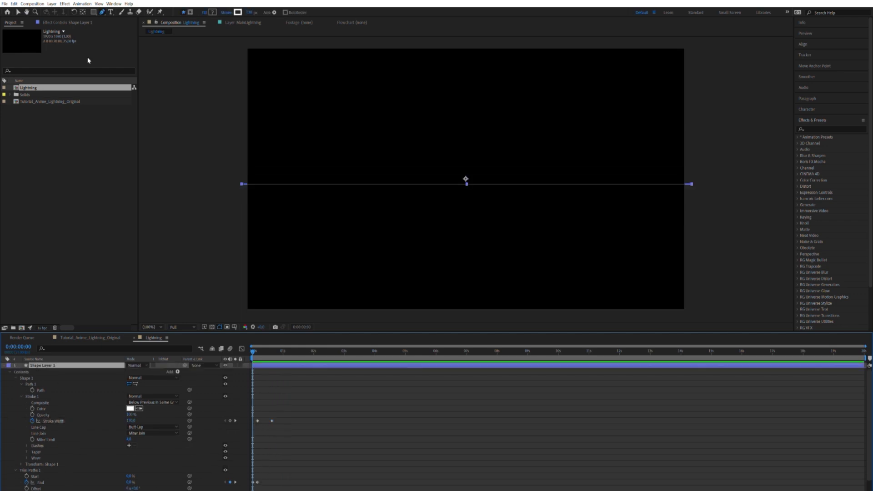
click(65, 20)
click(62, 362)
key(Return)
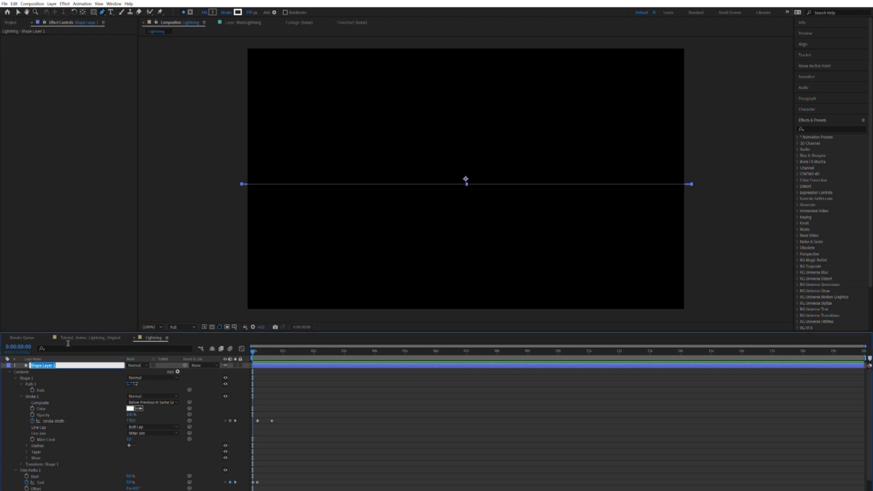
text(Lightning)
key(Return)
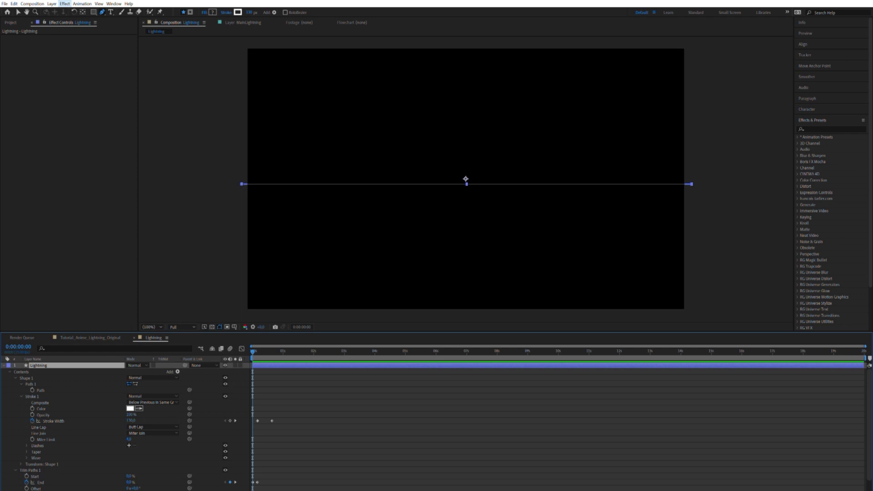
Step: Find the Turbulent Displace effect and apply it to the Lightning layer
click(822, 128)
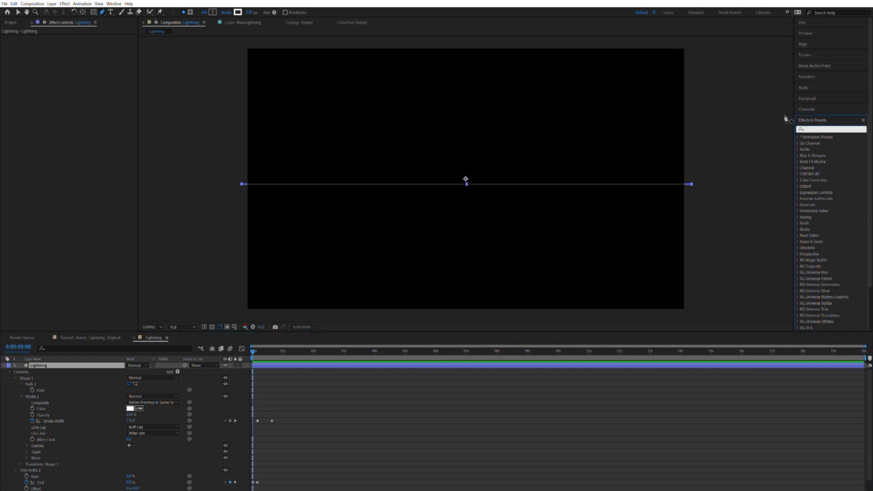
text(turb)
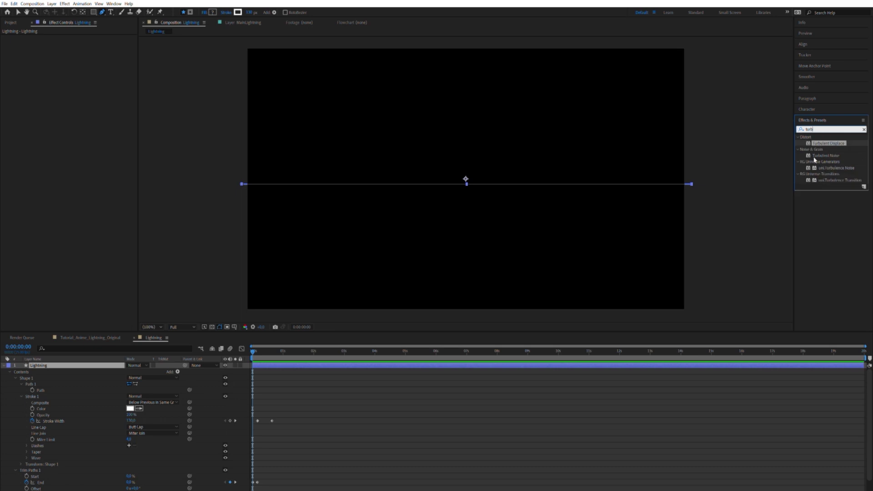
drag(827, 142, 563, 215)
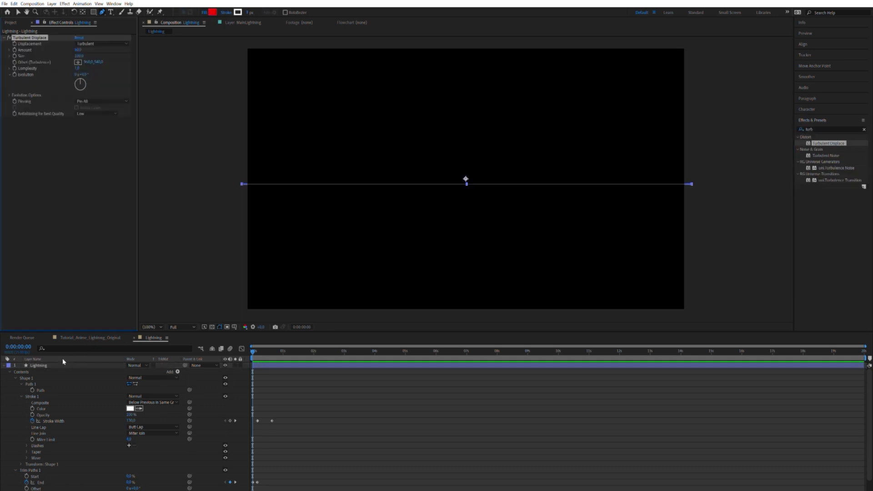
click(243, 382)
click(78, 364)
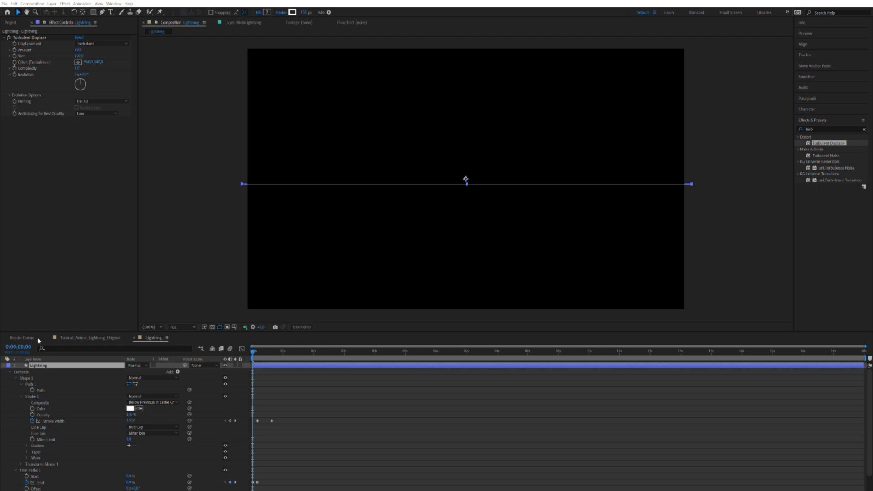
click(245, 384)
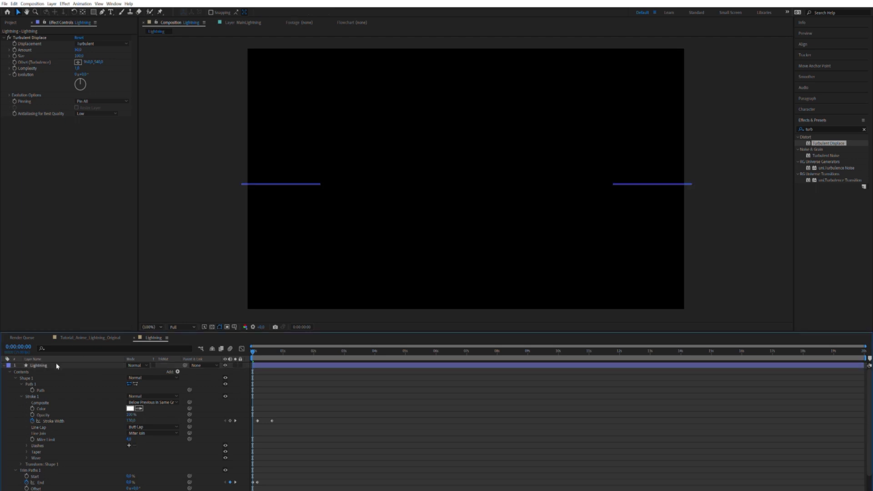
Step: Set the Lightning layer's Turbulent Displace Amount to 0 at 0:00:00:04 and keyframe it there
click(59, 363)
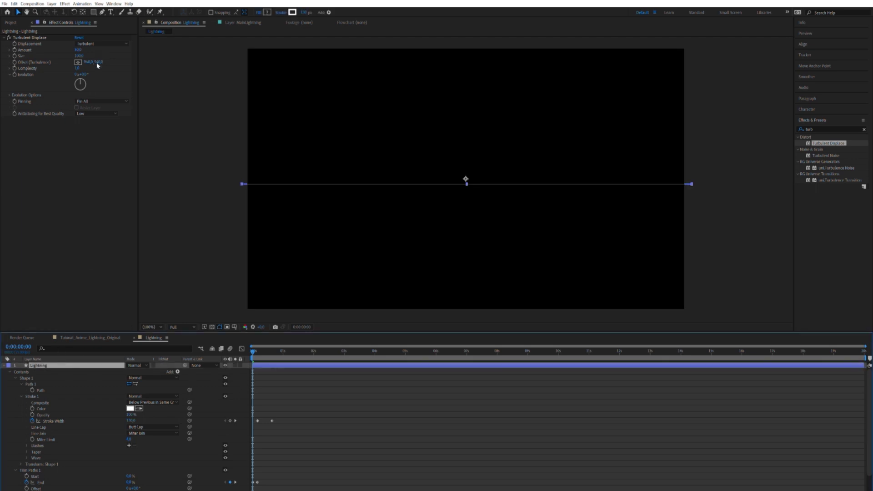
click(257, 351)
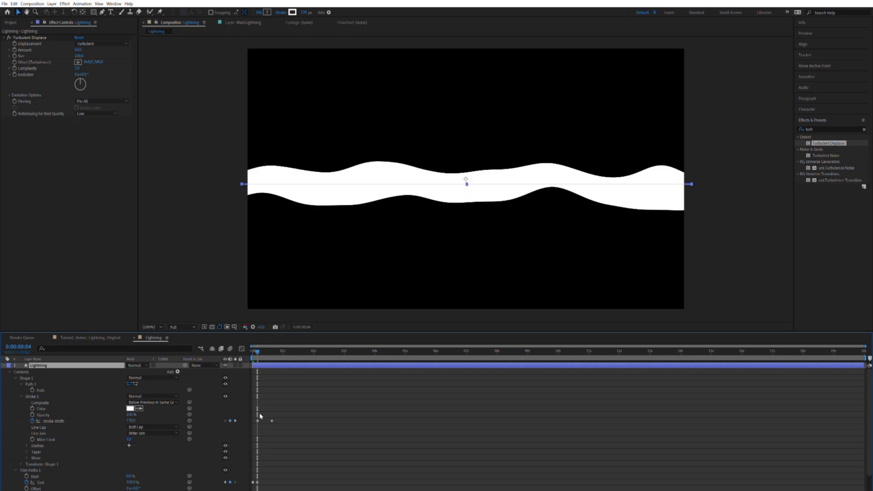
scroll(273, 482, up, 5)
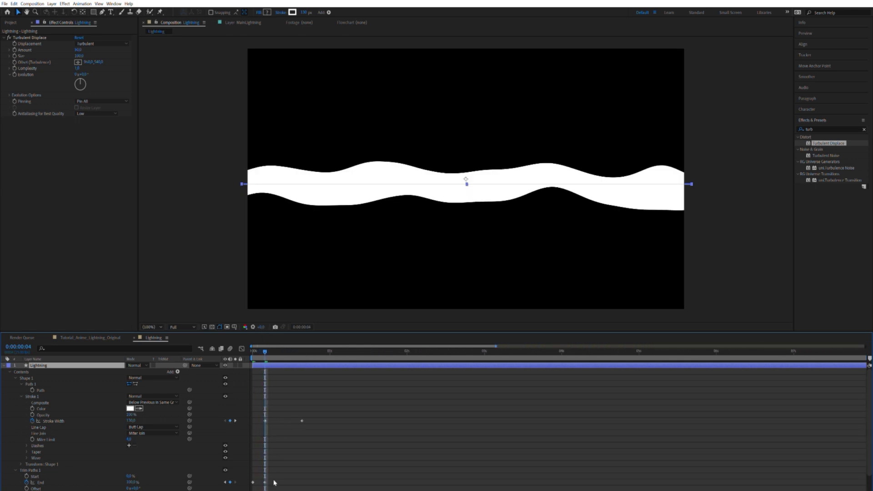
click(78, 50)
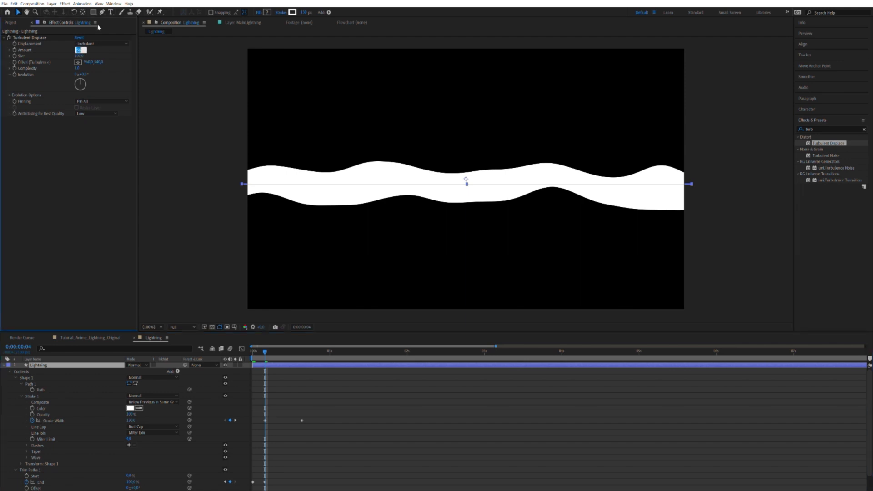
text(0)
key(Return)
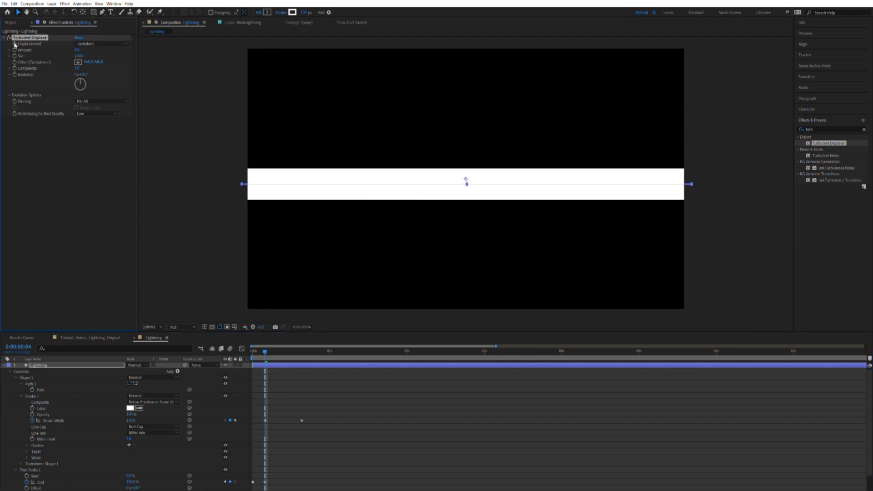
Step: Add a Turbulent Displace Amount keyframe of 250 at 0:00:00:16 and preview the distorted line
drag(289, 351, 302, 350)
click(92, 148)
click(77, 49)
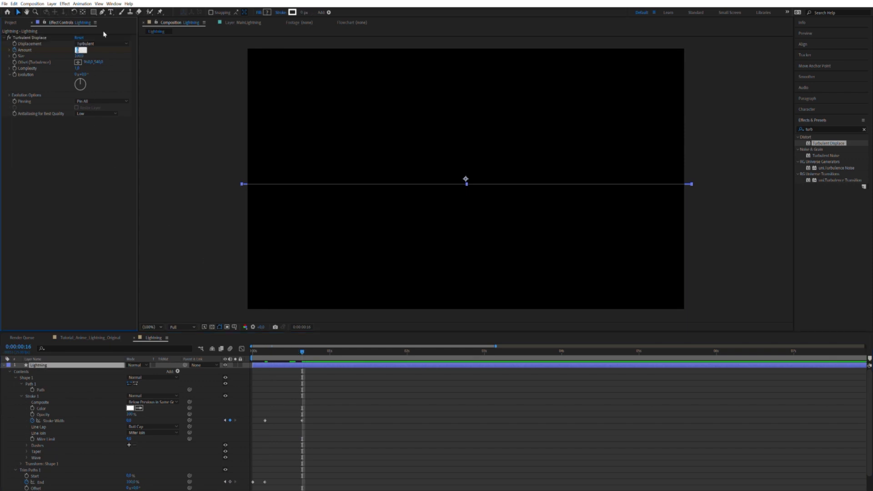
key(Return)
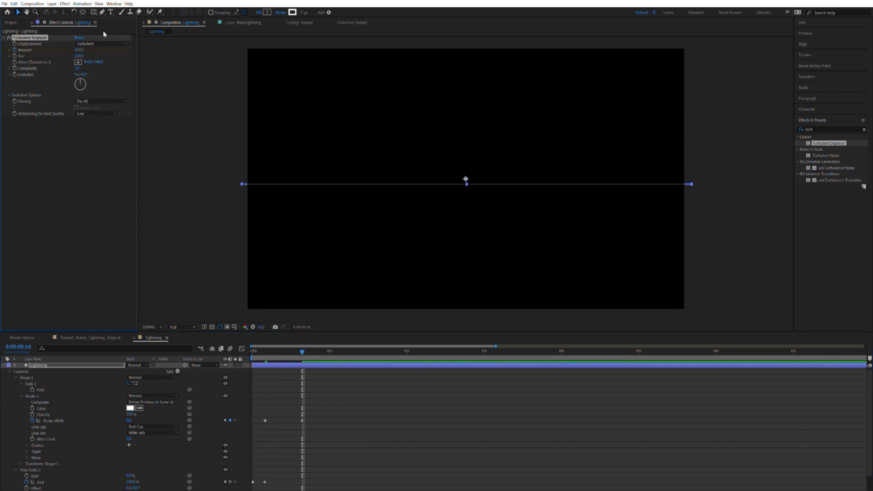
mouse_move(302, 350)
mouse_down()
mouse_move(245, 358)
mouse_move(305, 358)
mouse_move(277, 352)
mouse_move(305, 351)
mouse_up()
key(space)
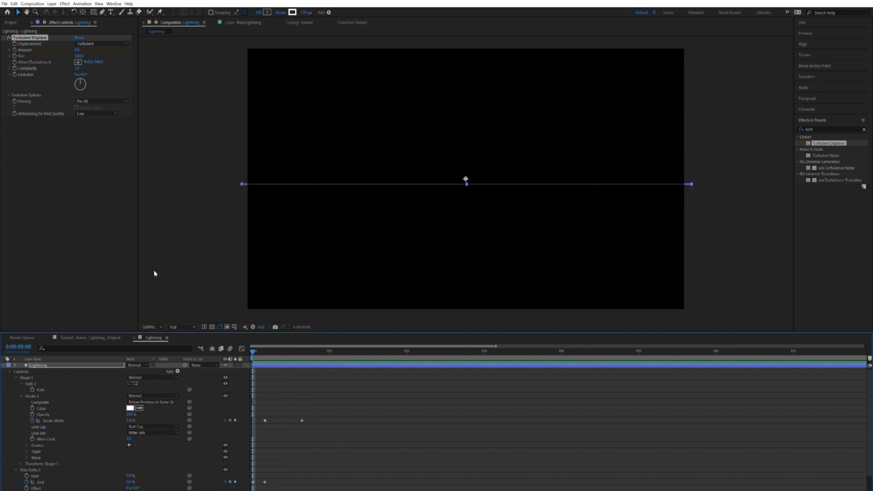
Step: Apply Roughen Edges to the Lightning layer and try a much larger Border at 0:00:00:04
click(77, 185)
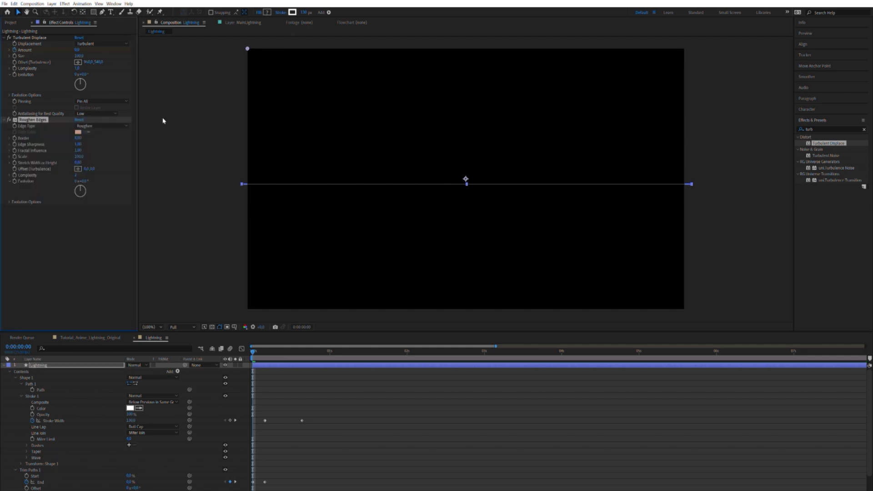
drag(257, 347, 264, 347)
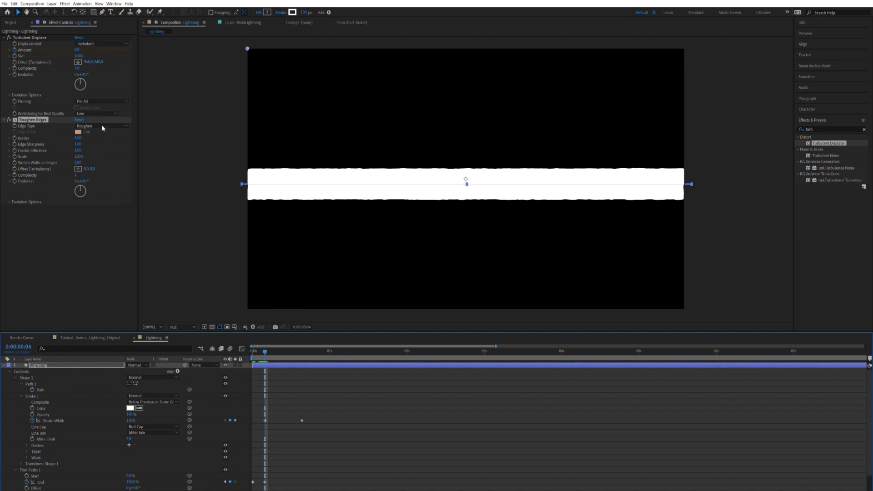
mouse_move(78, 138)
mouse_down()
mouse_move(219, 131)
mouse_move(578, 92)
mouse_move(238, 135)
mouse_move(251, 136)
mouse_move(113, 121)
mouse_up()
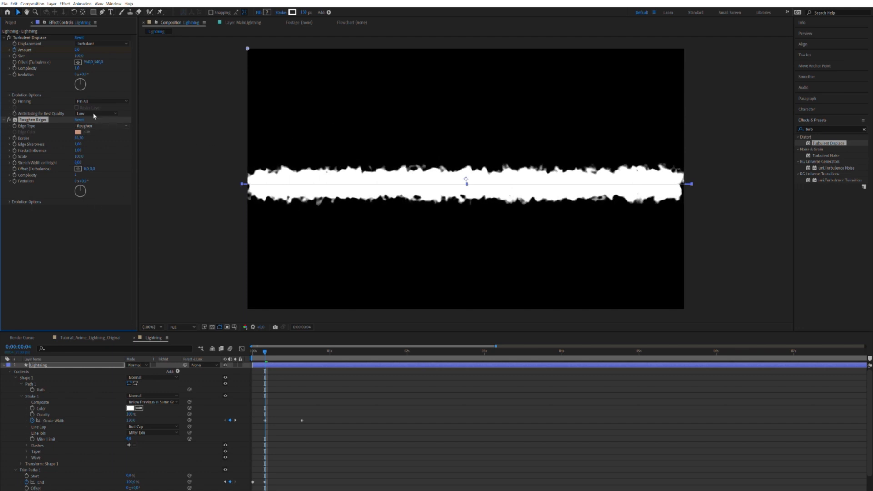
click(75, 215)
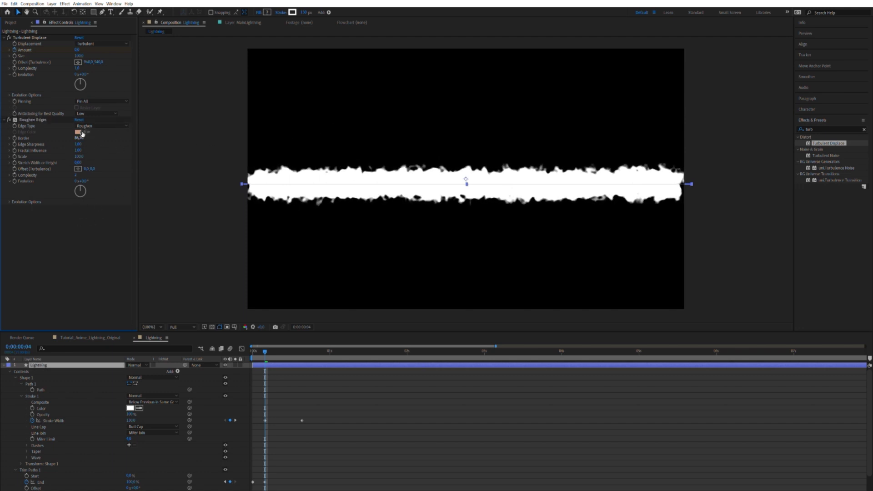
Step: Set the Roughen Edges Edge Sharpness to 5
click(78, 144)
text(5)
key(Return)
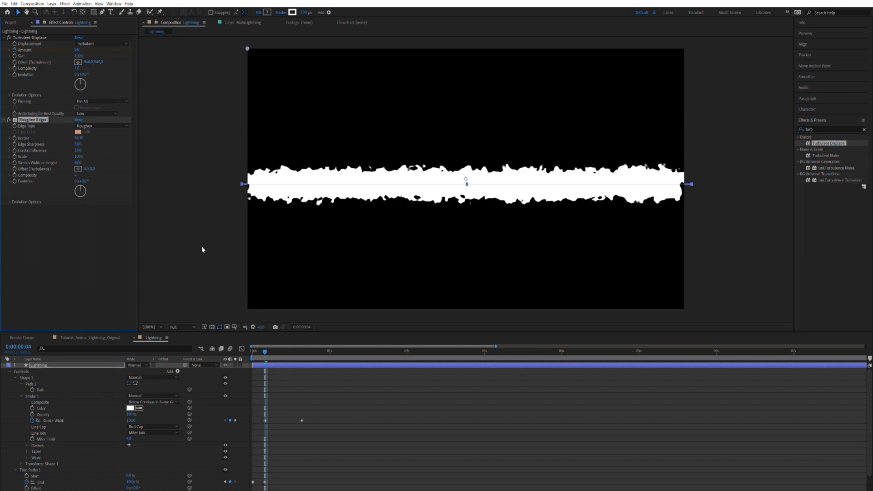
Step: Set the Roughen Edges Border to 0 and keyframe it at 0:00:00:04
click(79, 138)
text(0)
key(Return)
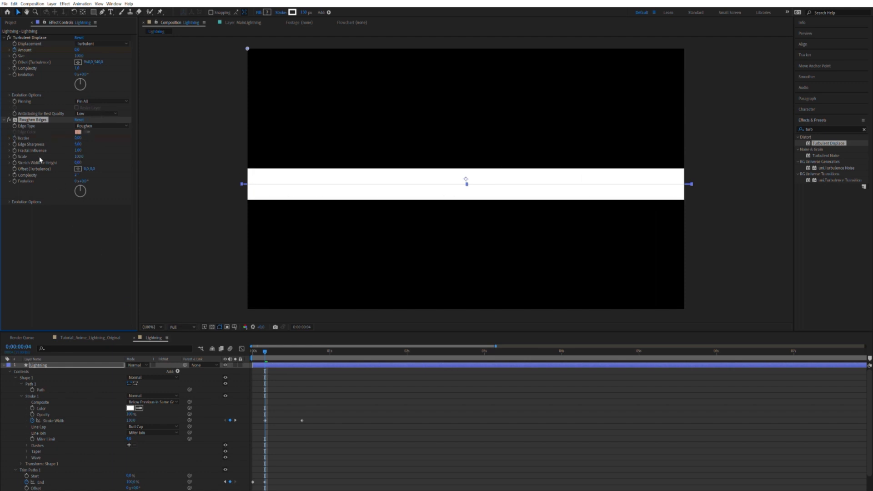
Step: Add a Roughen Edges Border keyframe of 20 at 0:00:00:16
key(space)
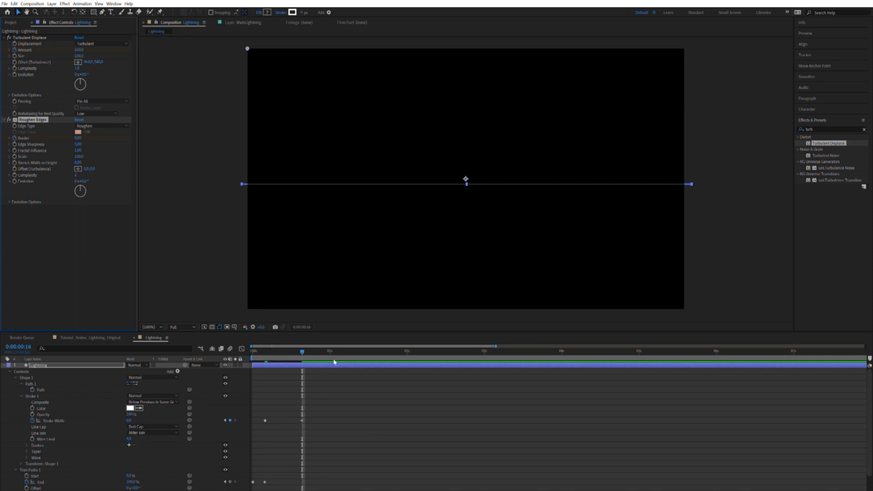
key(space)
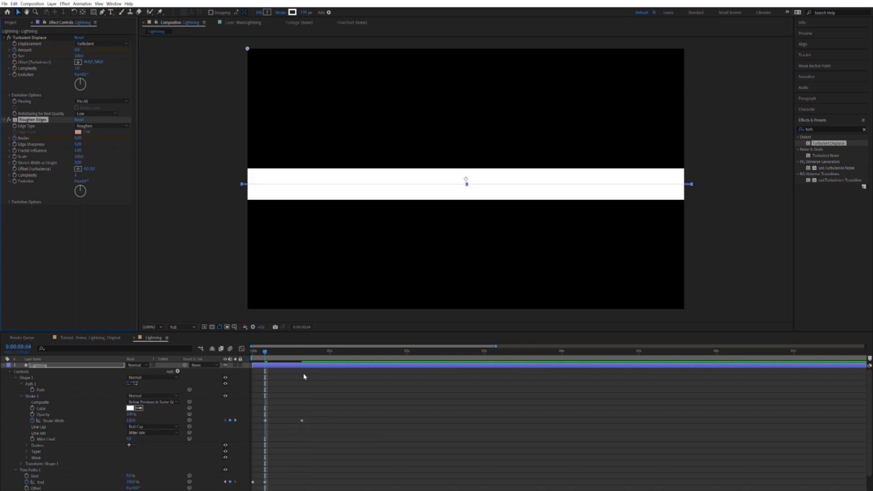
key(space)
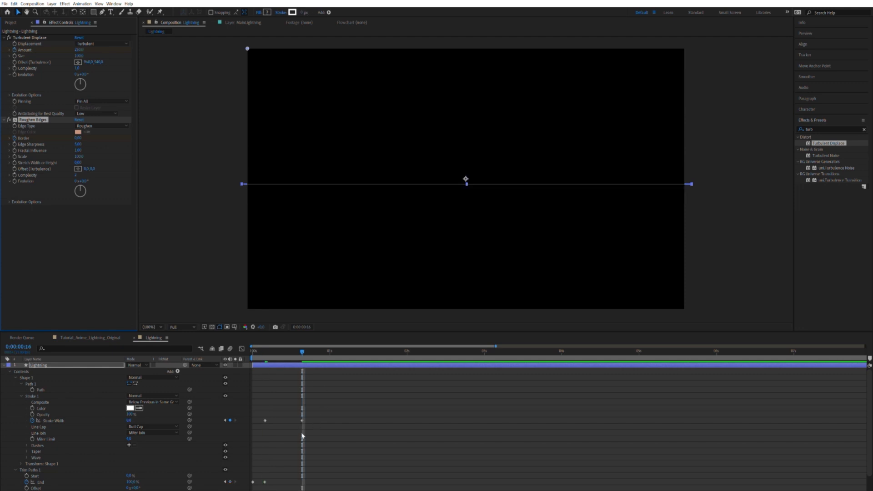
click(81, 137)
text(20)
key(Return)
Step: Set the Roughen Edges Scale to 350 and preview the animation from the start
drag(266, 347, 295, 351)
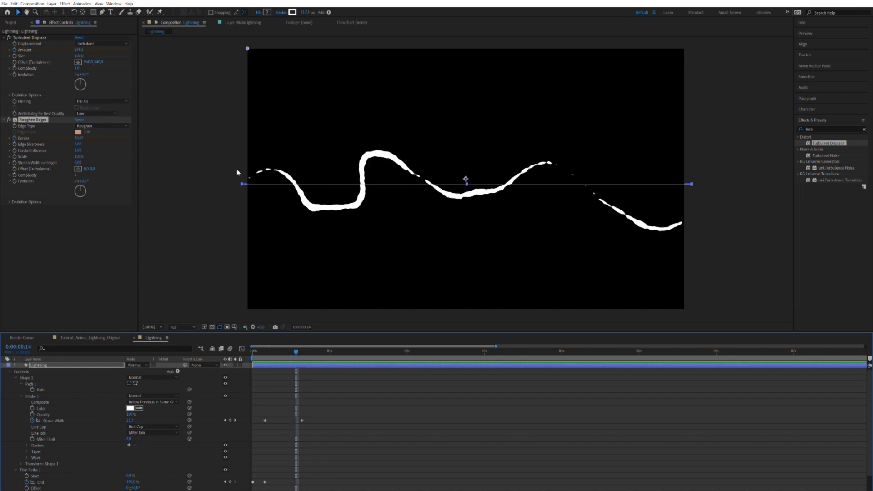
click(79, 157)
text(350)
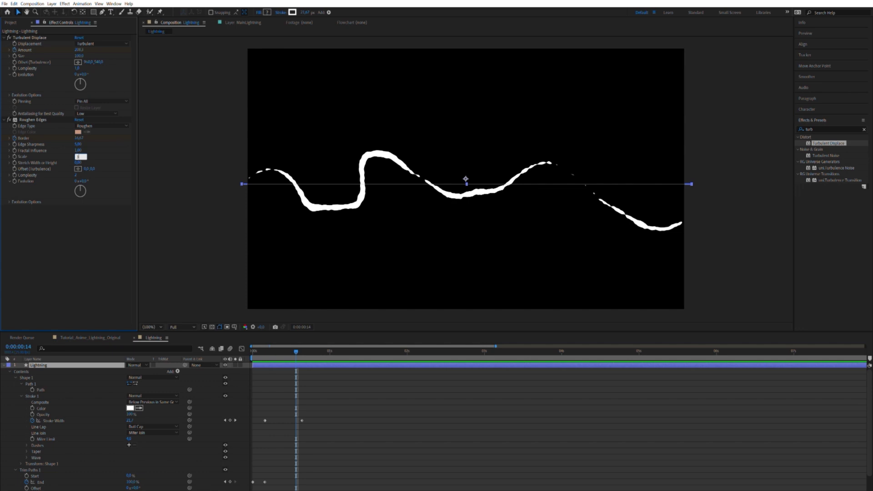
key(Return)
mouse_move(286, 351)
mouse_down()
mouse_move(272, 350)
mouse_move(304, 350)
mouse_move(214, 341)
mouse_up()
key(space)
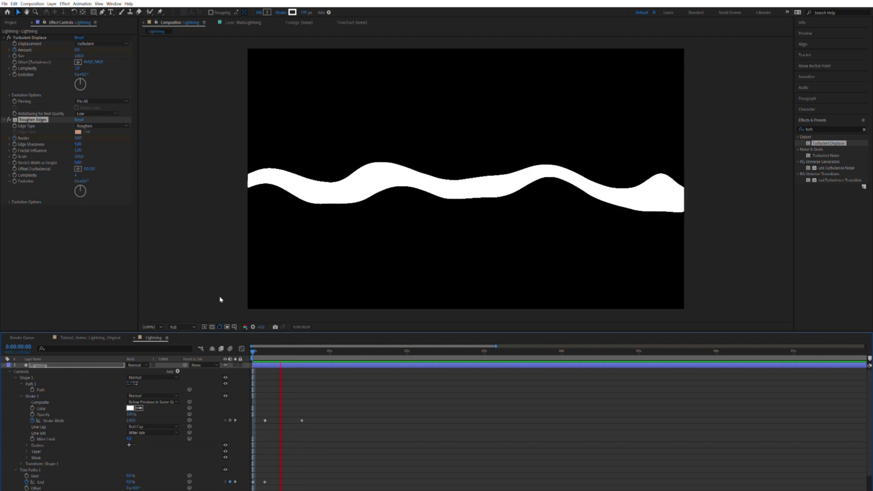
key(space)
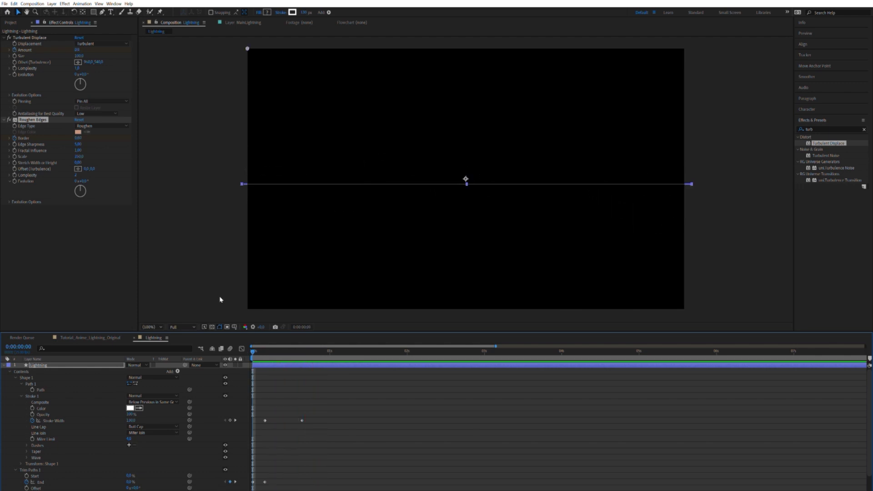
Step: Collapse the Lightning layer and show only its keyframed properties in the timeline
click(73, 365)
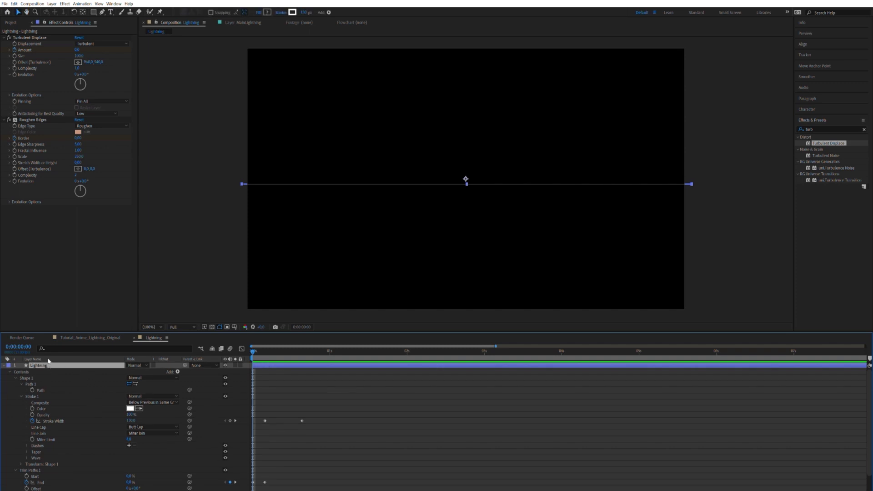
key(u)
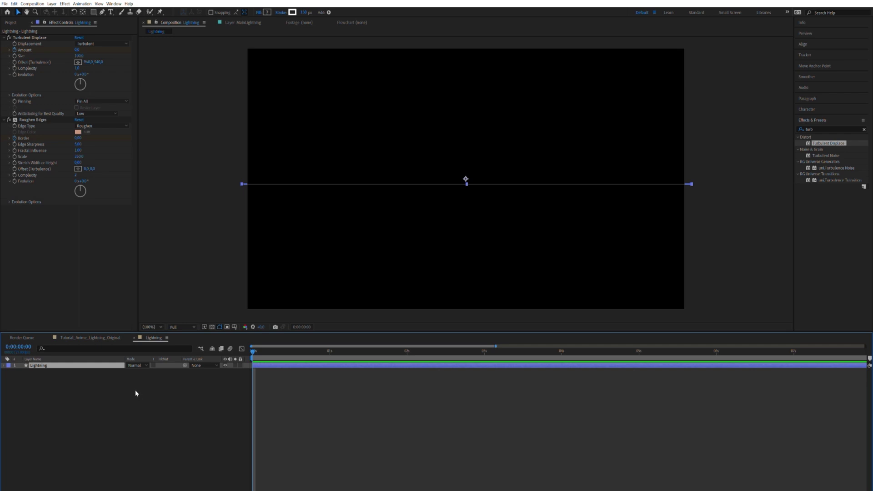
key(u)
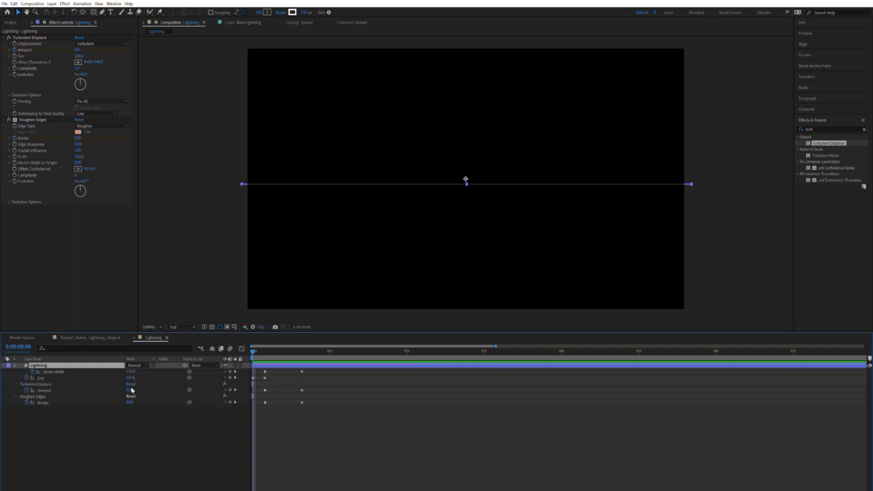
Step: Ease the Stroke Width animation in the speed graph so it shrinks fast at first and slows into the final keyframe
mouse_move(283, 348)
mouse_down()
mouse_move(304, 351)
mouse_move(272, 351)
mouse_move(302, 356)
mouse_move(306, 367)
mouse_move(287, 371)
mouse_move(308, 367)
mouse_move(292, 374)
mouse_up()
click(241, 348)
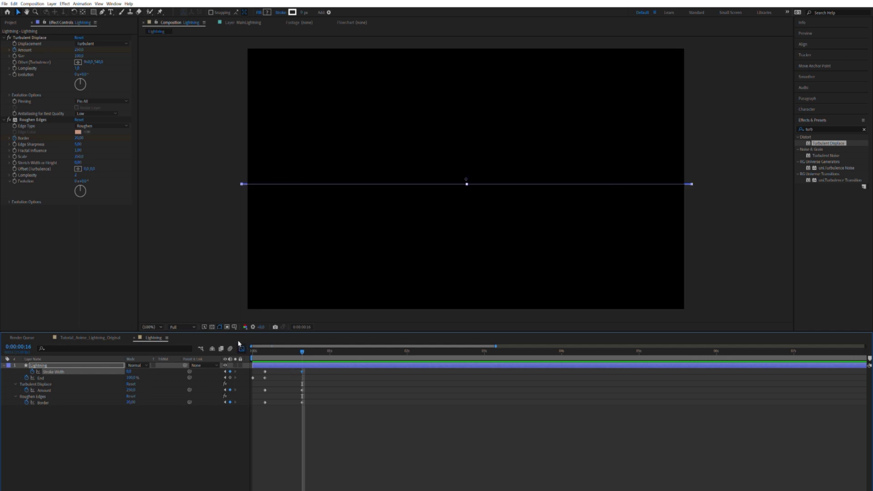
drag(299, 469, 267, 369)
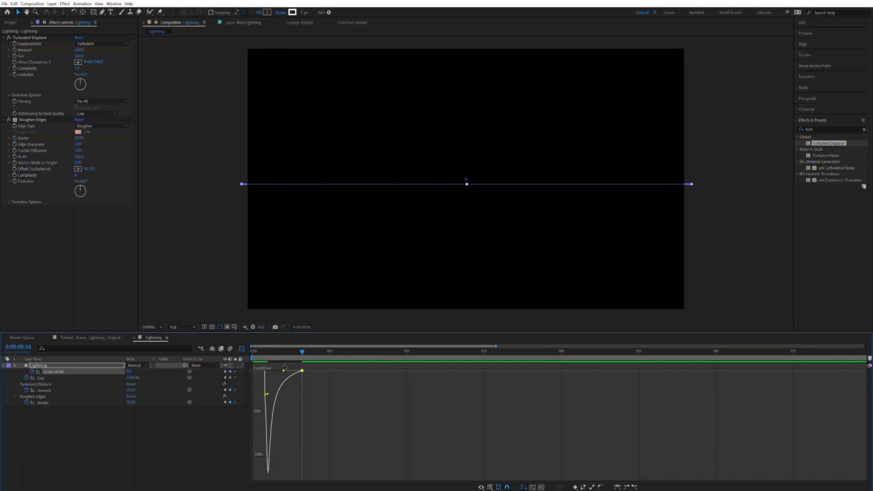
mouse_move(283, 370)
mouse_down()
mouse_move(294, 367)
mouse_move(283, 370)
mouse_up()
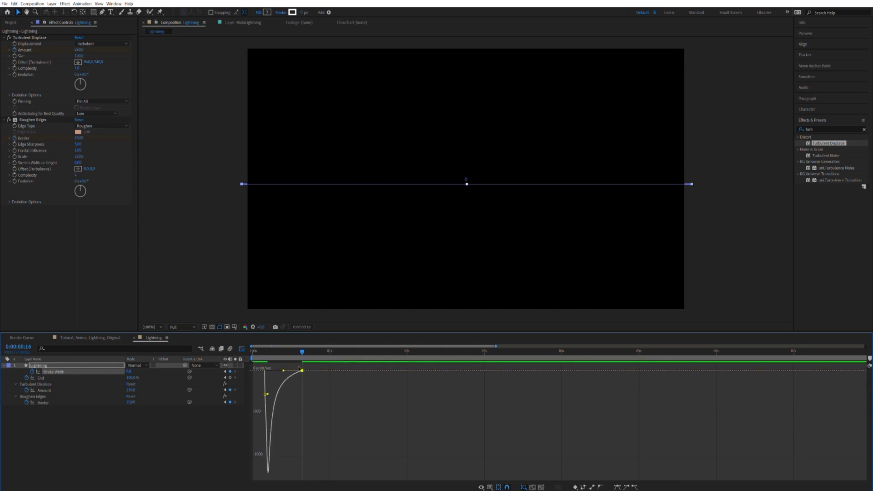
click(241, 348)
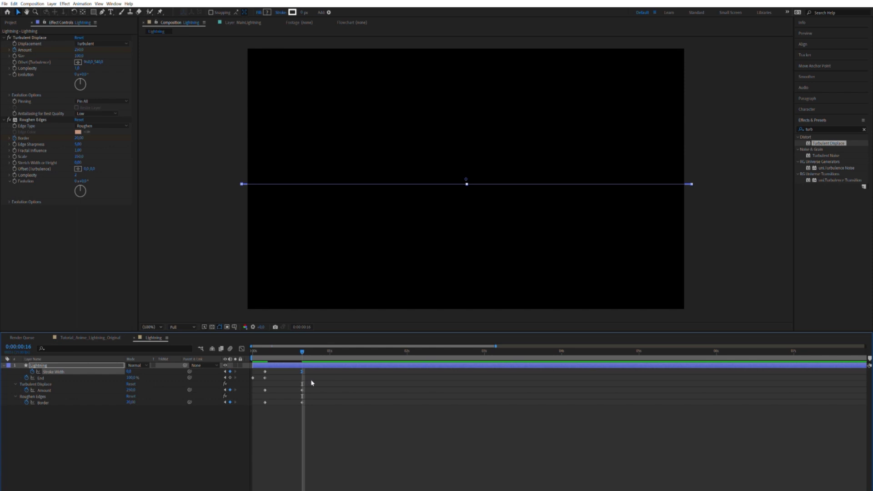
Step: Preview the eased line and compare the speed graphs of the Turbulent Displace Amount and the Stroke Width
click(302, 389)
mouse_move(302, 350)
mouse_down()
mouse_move(277, 349)
mouse_move(277, 332)
mouse_up()
key(space)
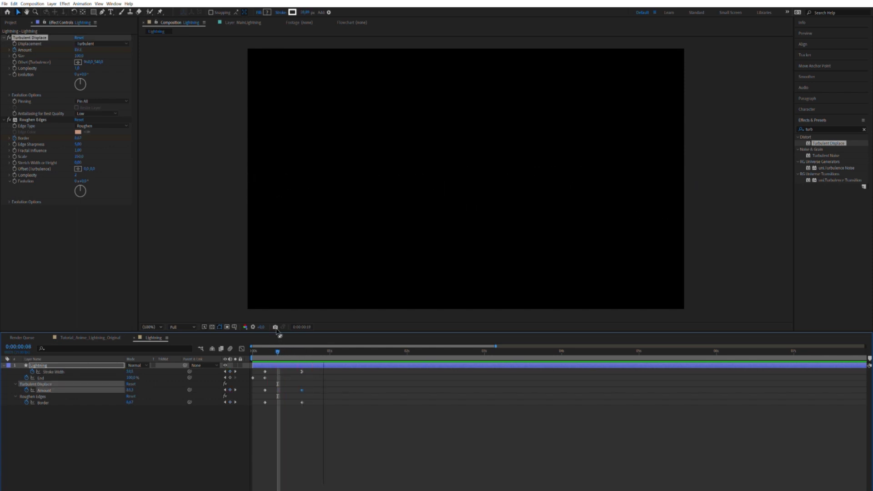
drag(273, 350, 267, 349)
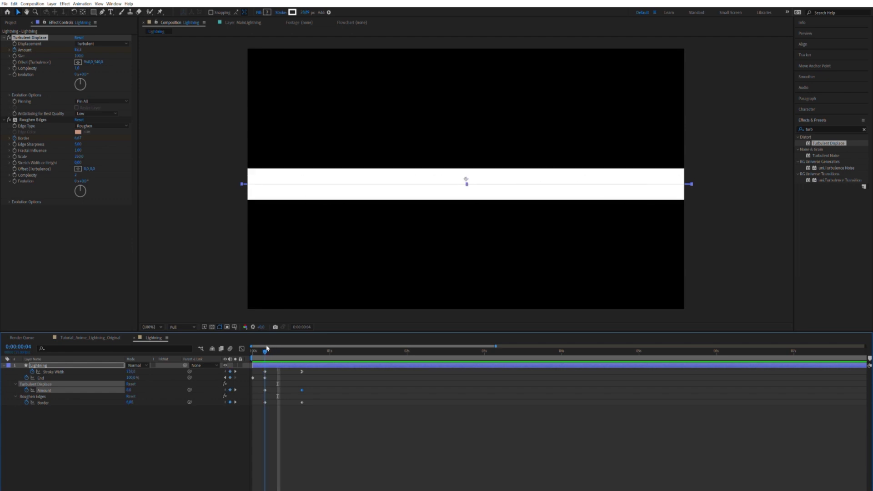
click(242, 349)
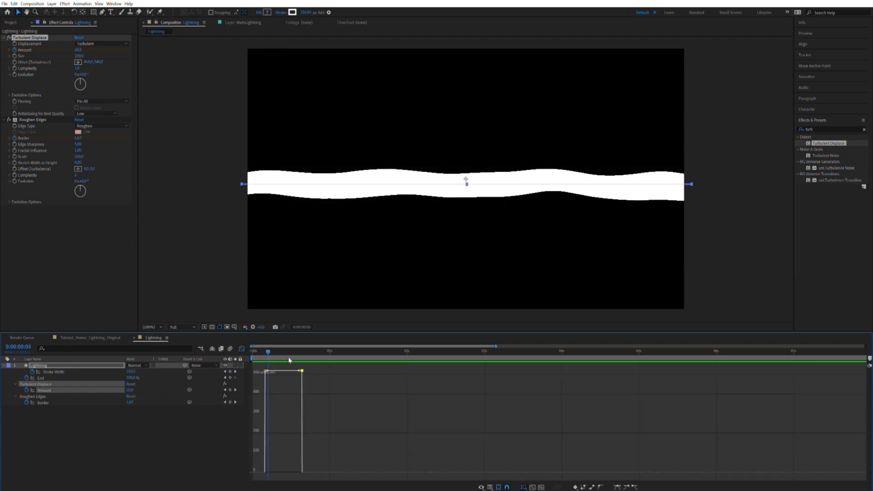
click(72, 371)
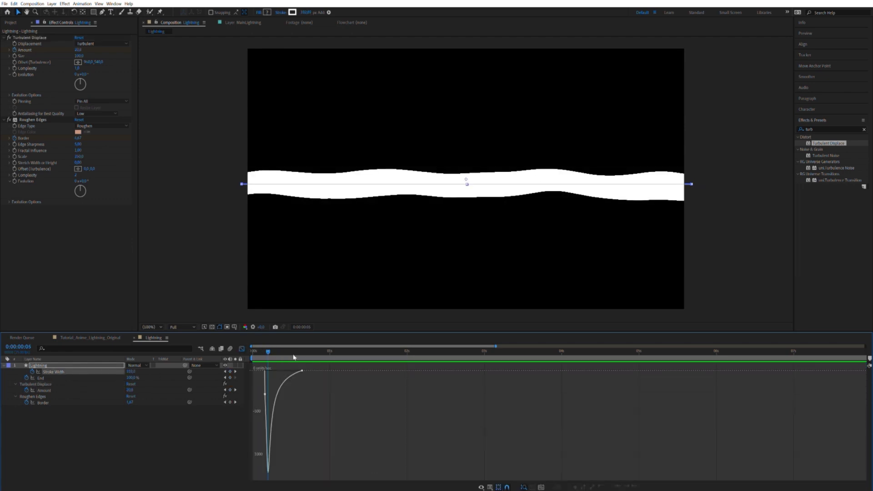
mouse_move(268, 343)
mouse_down()
mouse_move(303, 352)
mouse_move(275, 352)
mouse_up()
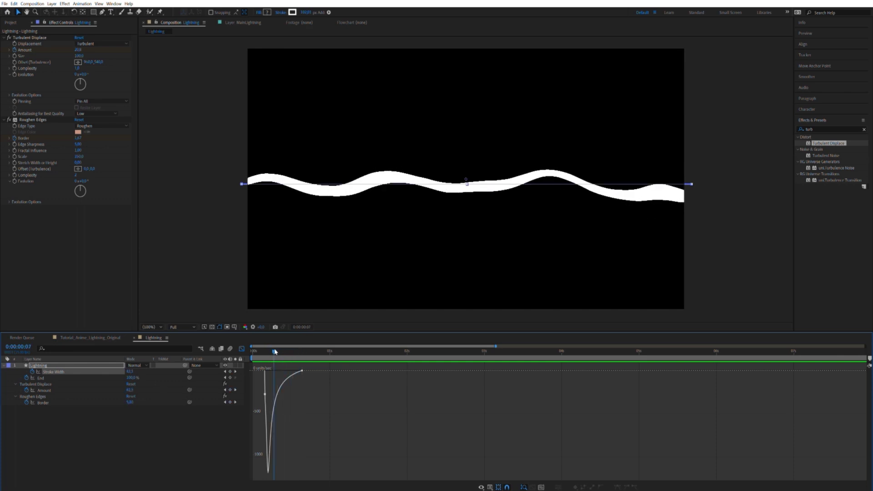
Step: Ease the final keyframes of the Turbulent Displace Amount and the Roughen Edges Border, and preview the smoothed animation
click(242, 348)
click(301, 389)
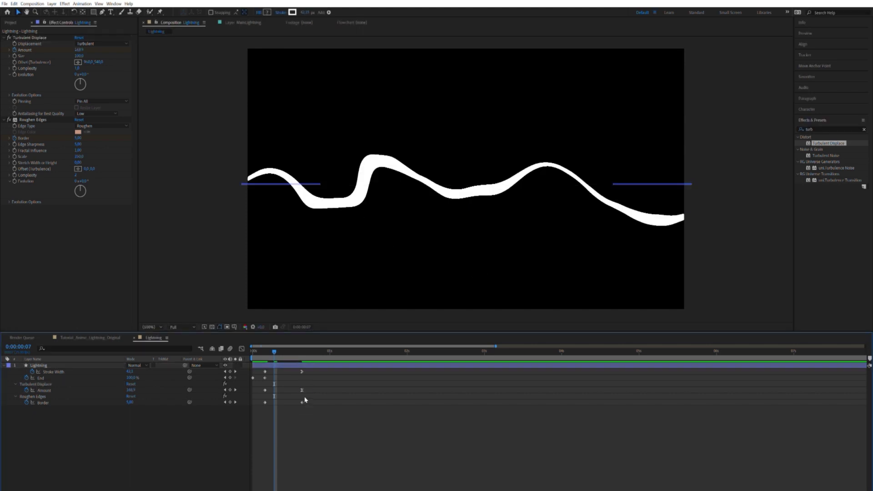
click(302, 402)
key(ctrl+shift+k)
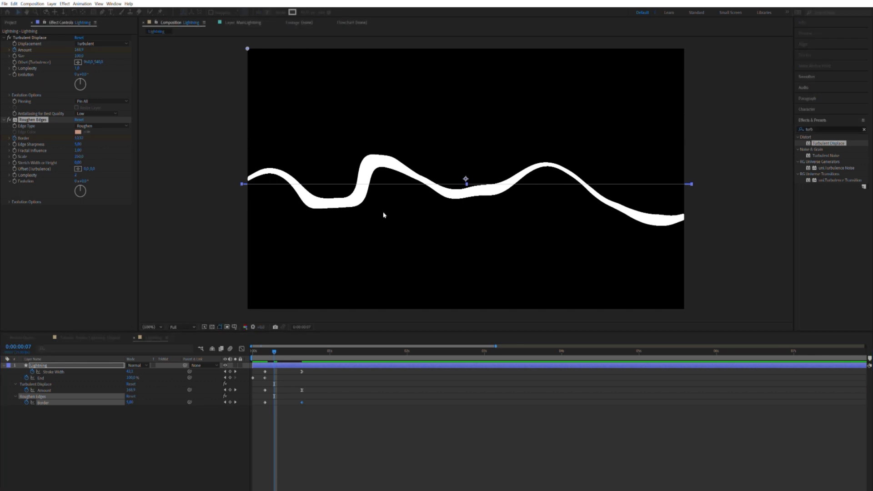
key(F9)
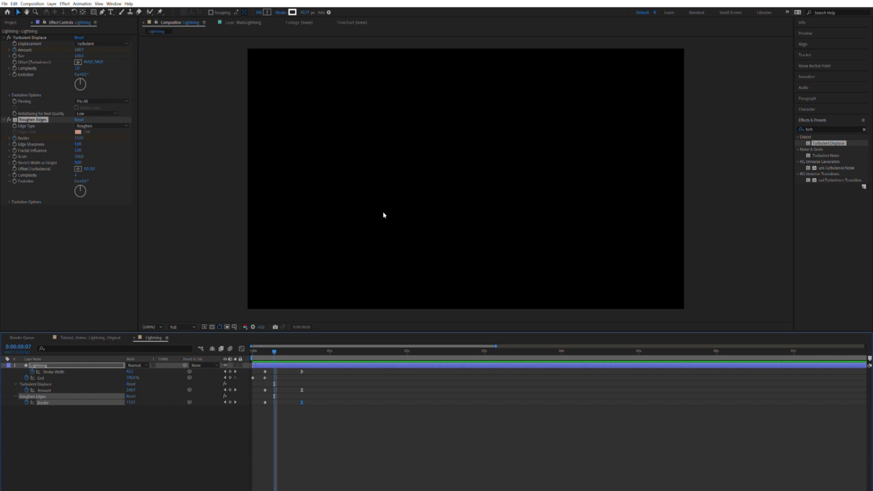
key(space)
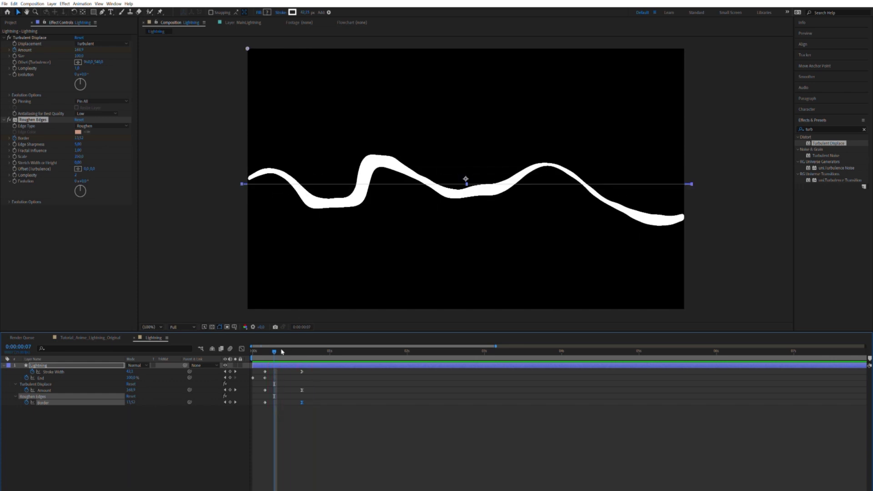
mouse_move(282, 351)
mouse_down()
mouse_move(299, 351)
mouse_move(253, 351)
mouse_move(280, 356)
mouse_up()
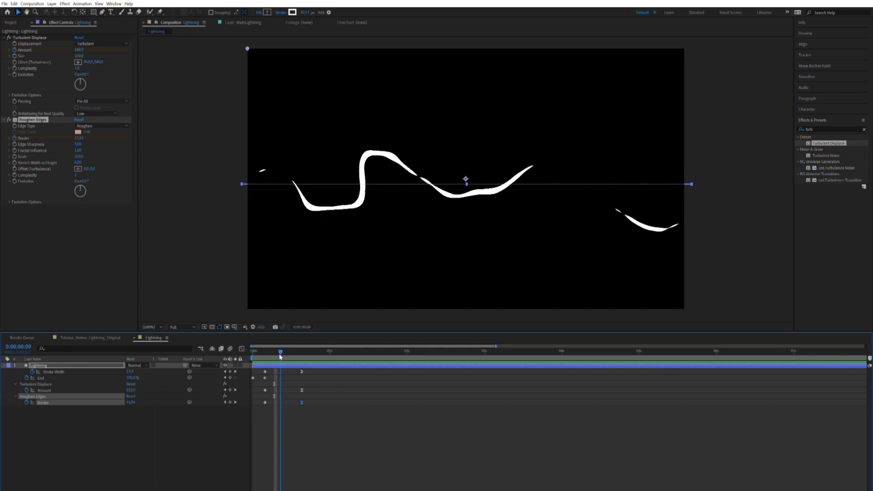
Step: Try a higher Turbulent Displace Complexity and the Twist displacement on the Lightning layer, preview them, and revert both changes
click(52, 366)
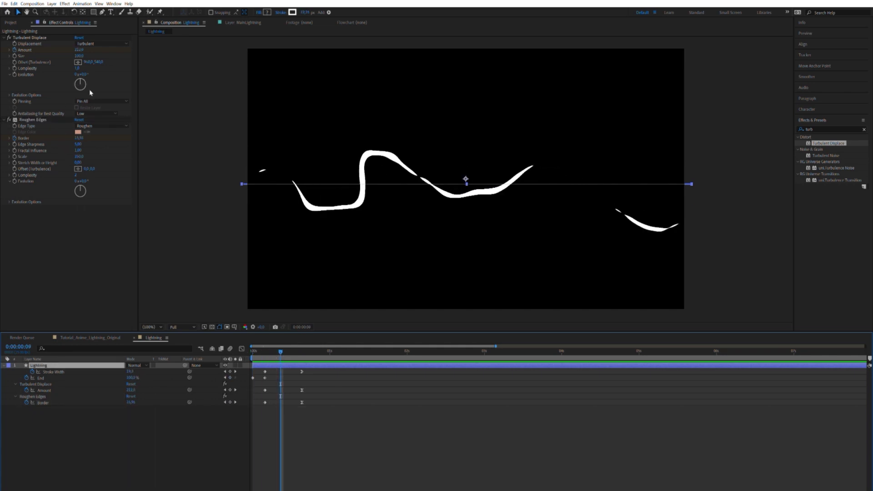
click(77, 69)
text(7)
key(Return)
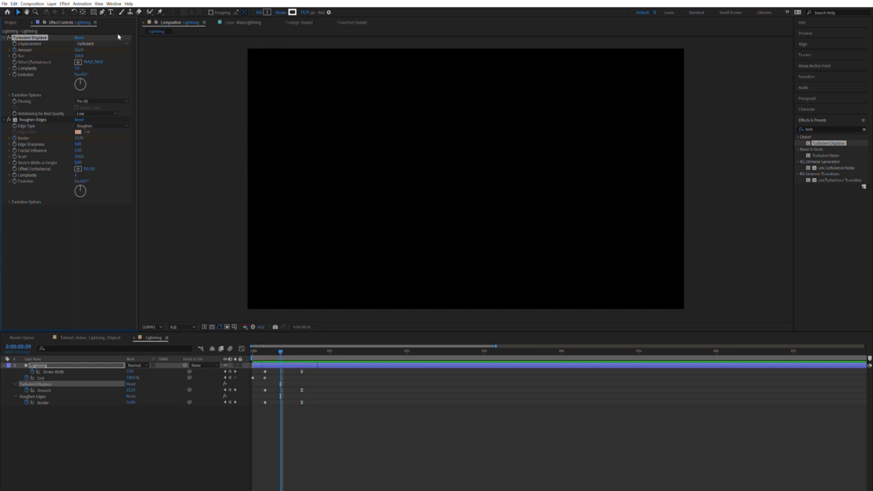
key(space)
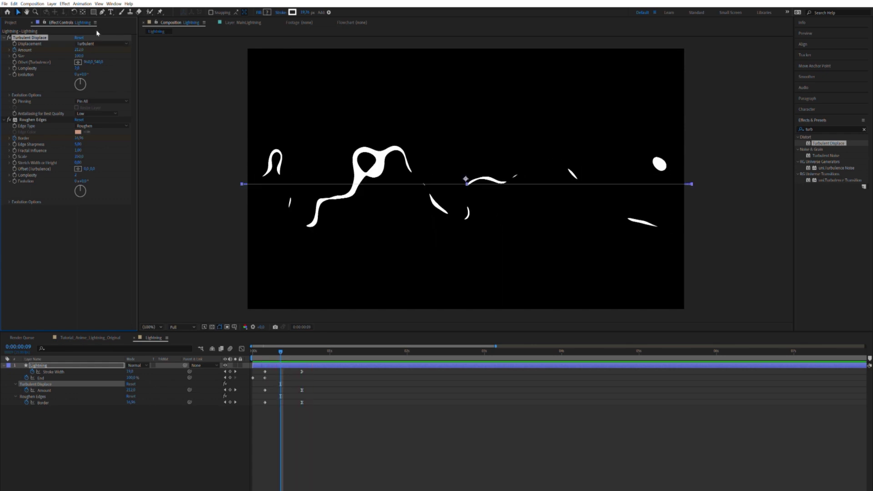
click(99, 68)
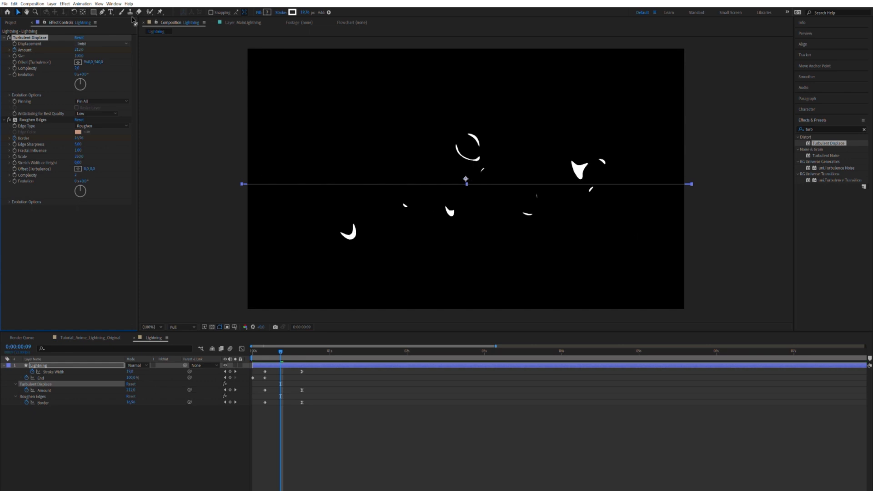
key(space)
key(space)
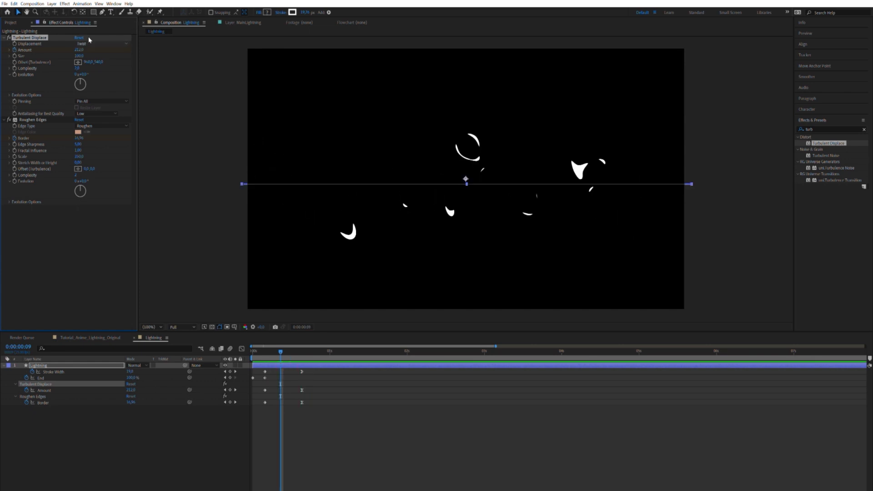
key(ctrl+z)
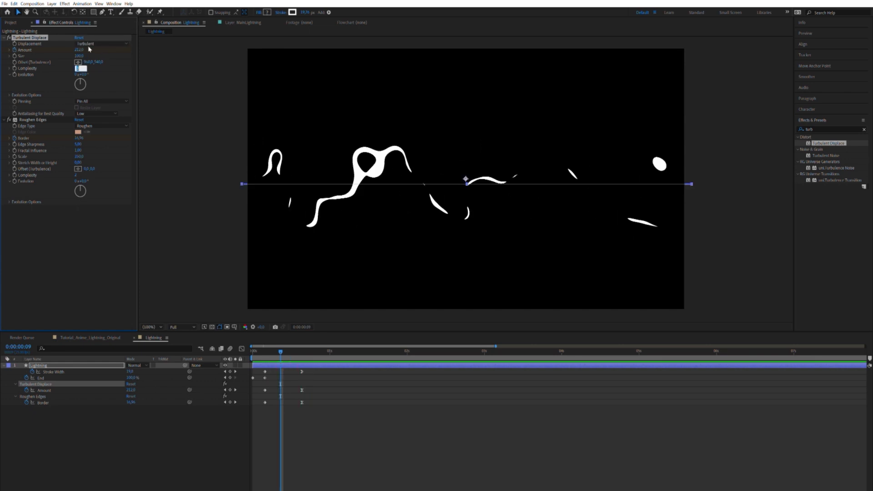
key(space)
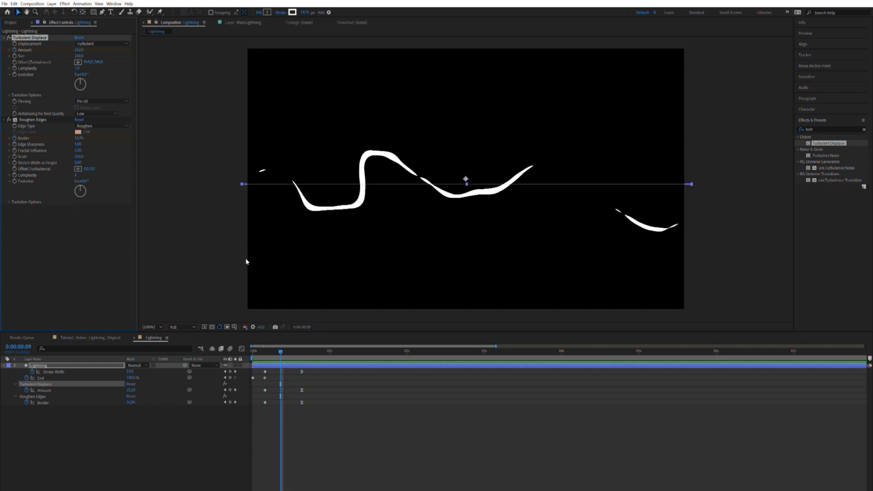
Step: Apply a Glow effect to the Lightning layer at frame 4 and set its Glow Colors to A & B Colors
drag(283, 350, 265, 349)
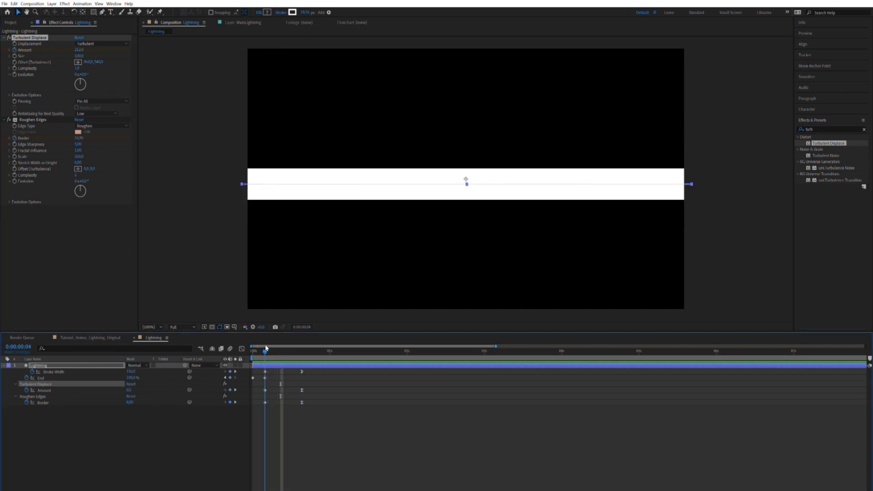
click(50, 364)
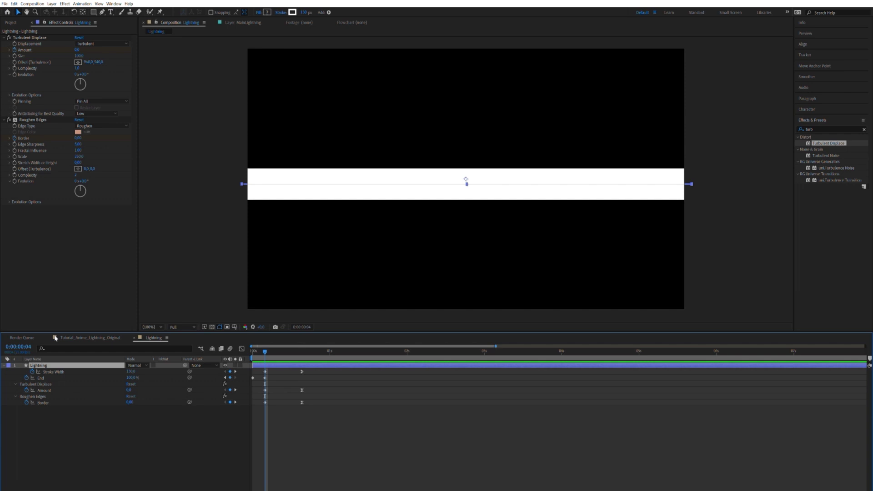
click(55, 338)
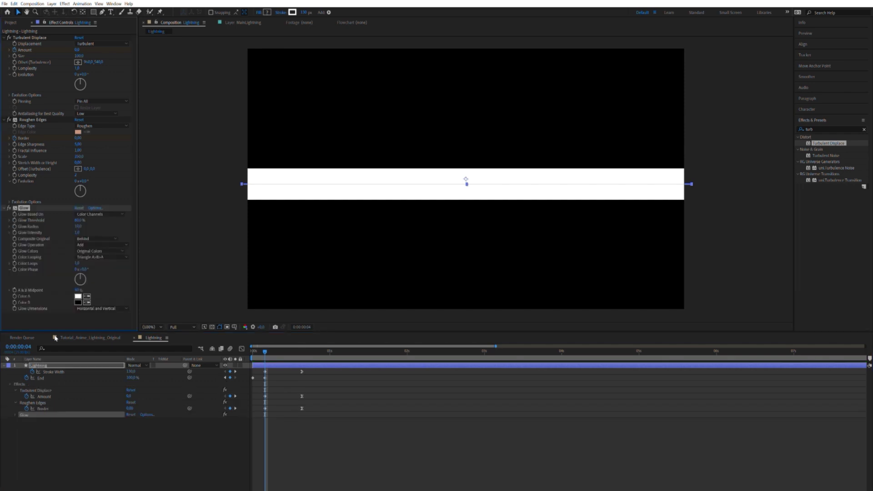
click(98, 251)
click(96, 257)
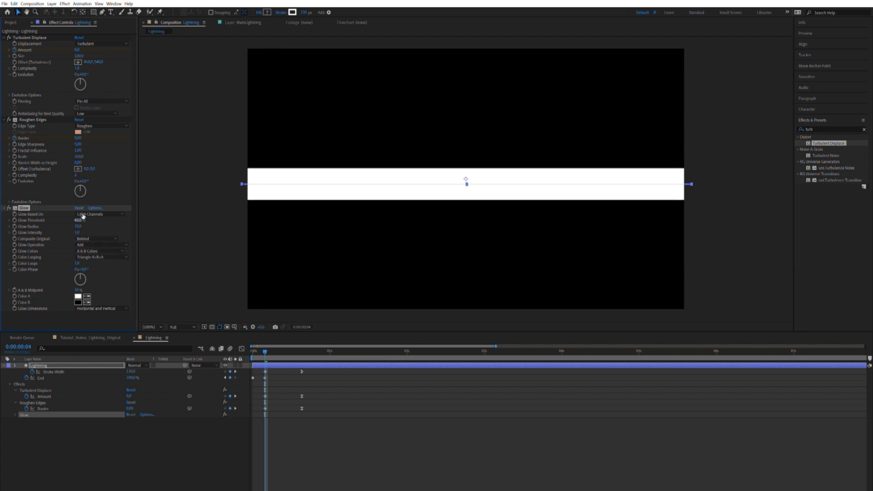
Step: Lower the Glow Threshold, raise the Glow Radius, and use light blue for Color A and a stronger blue for Color B
click(80, 220)
key(Return)
click(79, 219)
key(Tab)
key(Return)
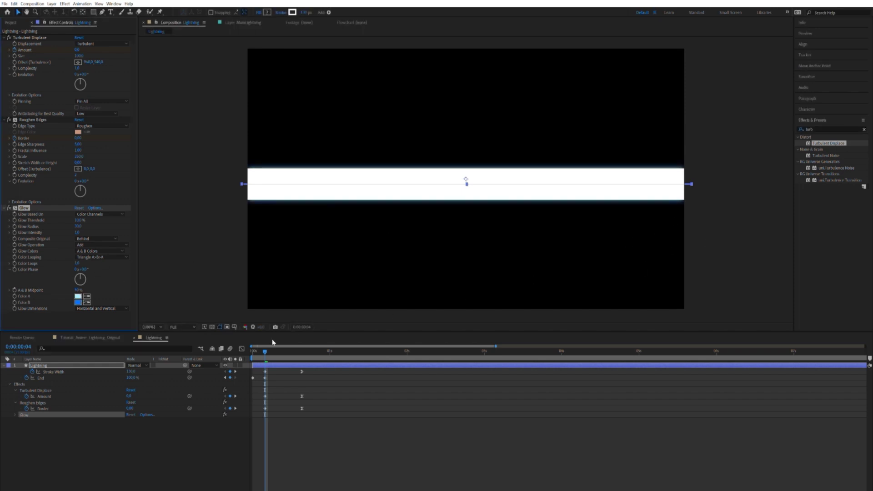
Step: Set the Glow's Color Phase to 180° while viewing the distorted line at frame 5
drag(283, 350, 269, 350)
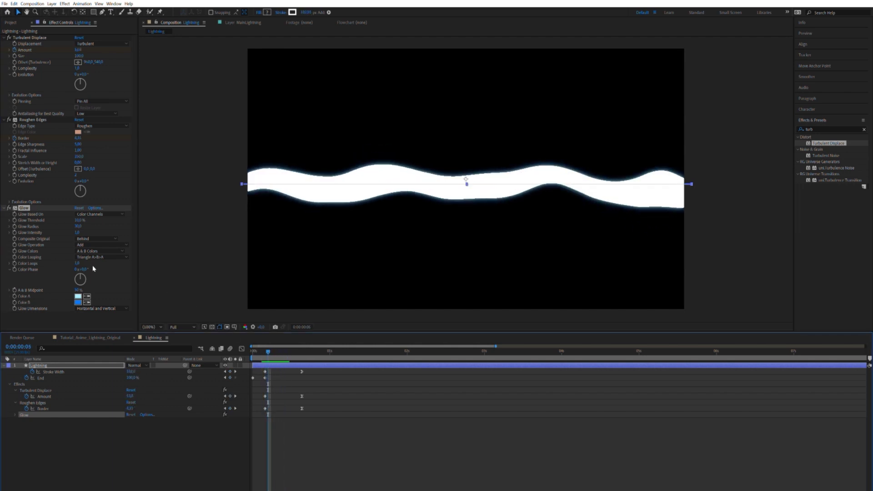
click(84, 269)
text(180)
key(Return)
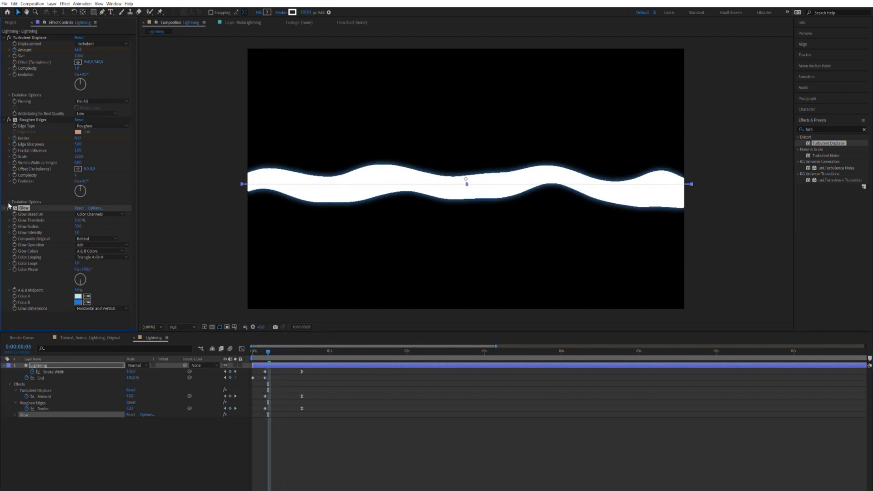
Step: Duplicate the Glow effect and give the copy a much larger Glow Radius and deeper blue A and B colors
key(ctrl+d)
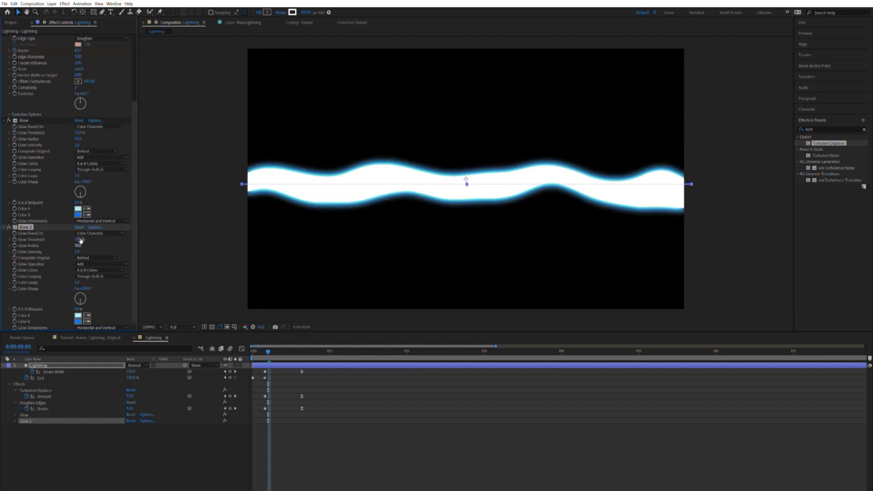
click(81, 246)
key(Return)
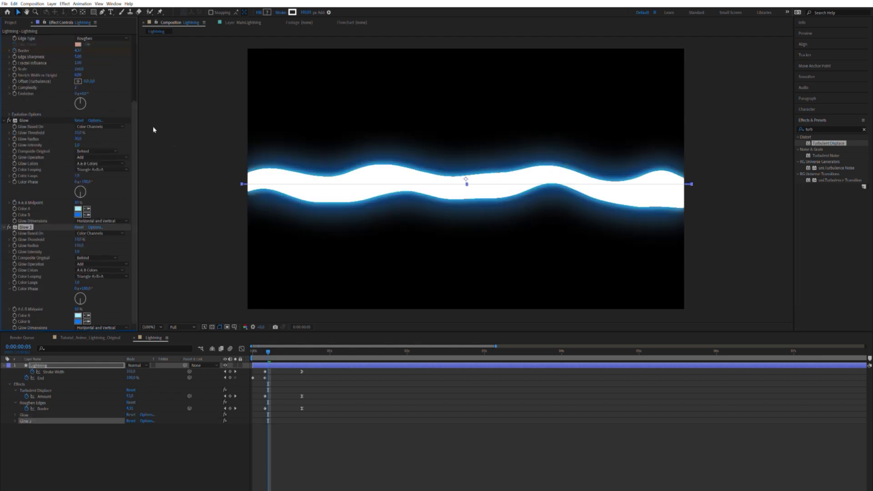
click(86, 315)
click(78, 321)
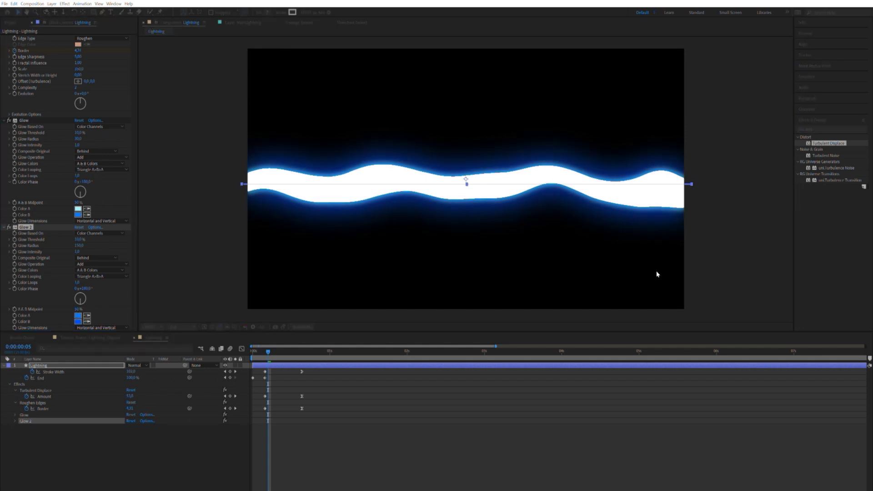
Step: Deselect the layer, preview the glowing lightning animation, and scrub back to its start
click(236, 449)
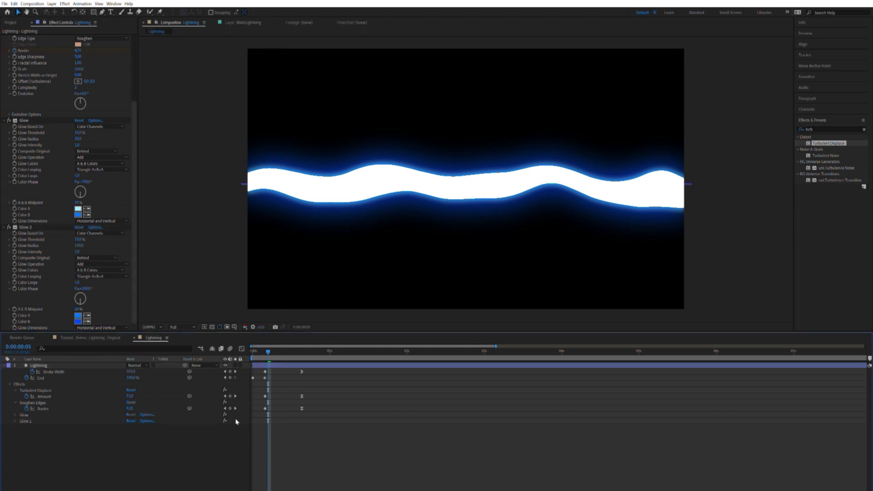
key(space)
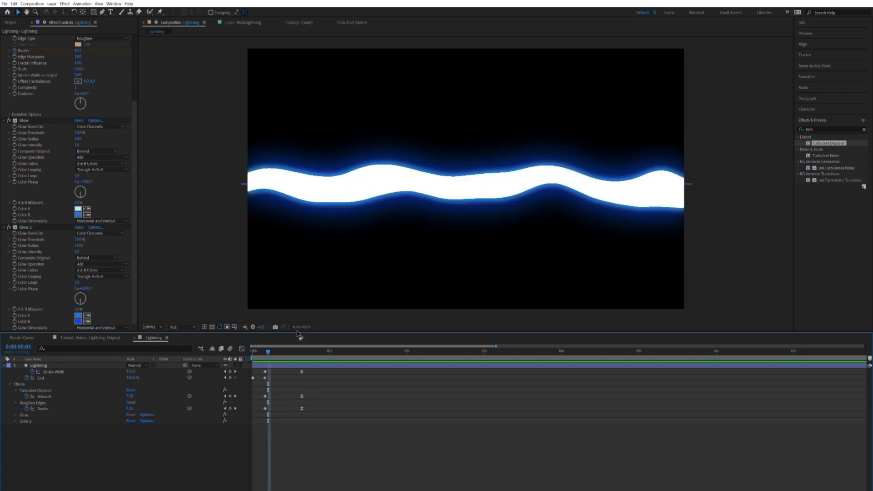
click(293, 346)
drag(293, 346, 207, 338)
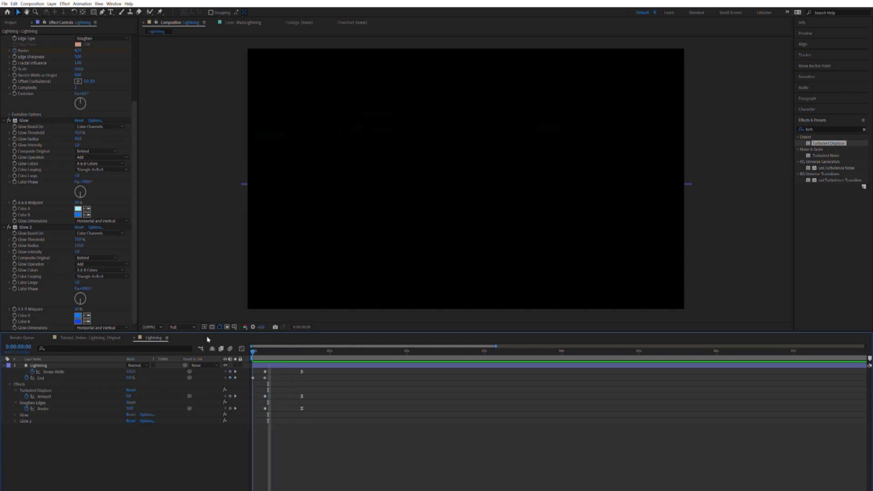
Step: Add a second Roughen Edges effect at frame 4 and place it between Turbulent Displace and the original Roughen Edges
click(265, 350)
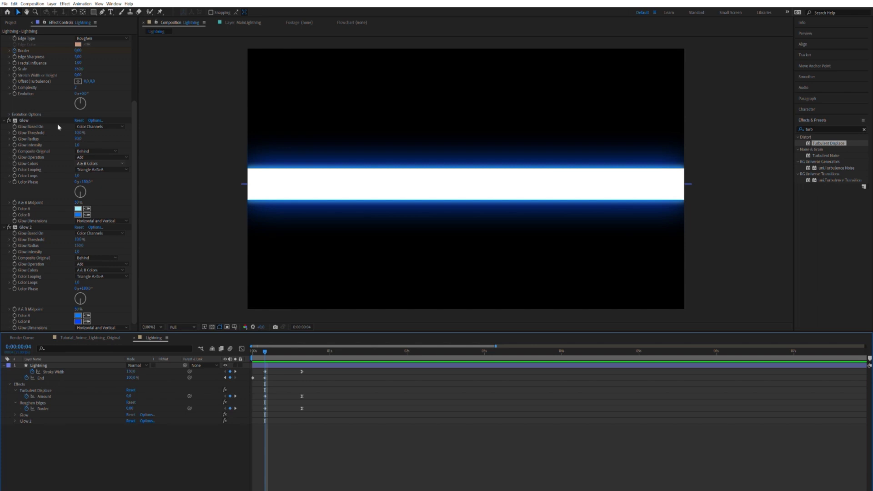
click(26, 120)
scroll(27, 136, up, 3)
click(25, 120)
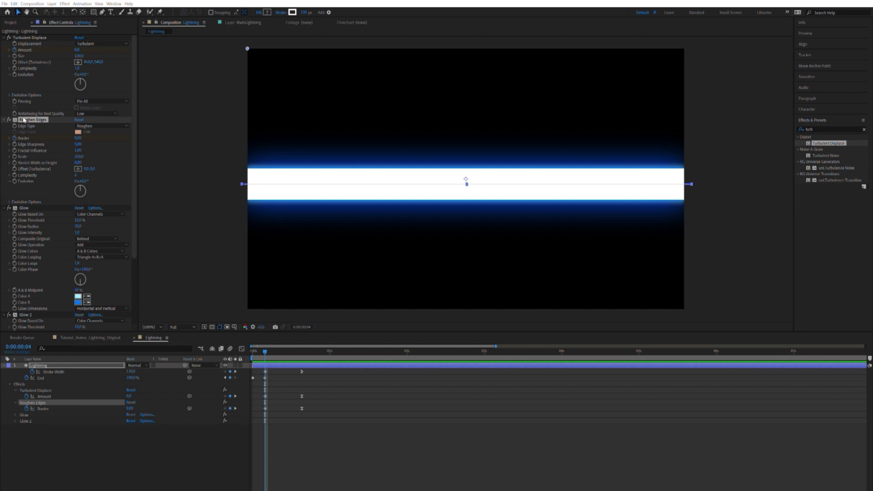
key(ctrl+alt+shift+e)
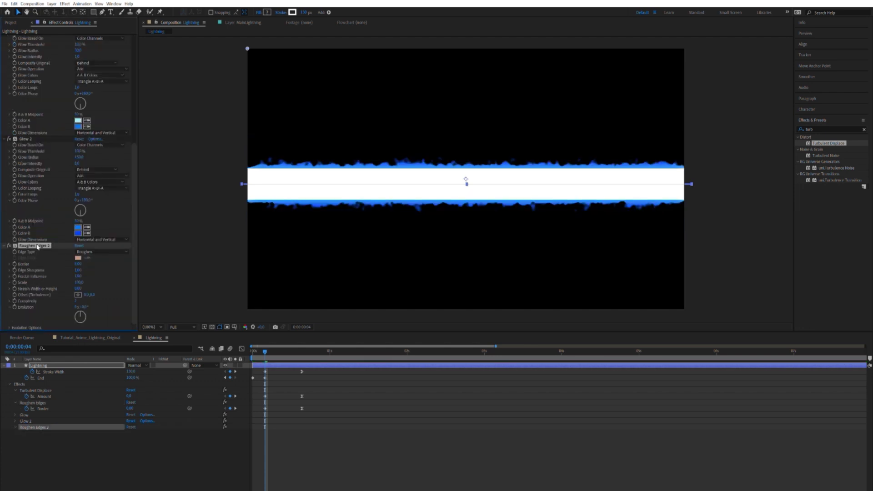
drag(37, 245, 53, 116)
scroll(43, 32, up, 5)
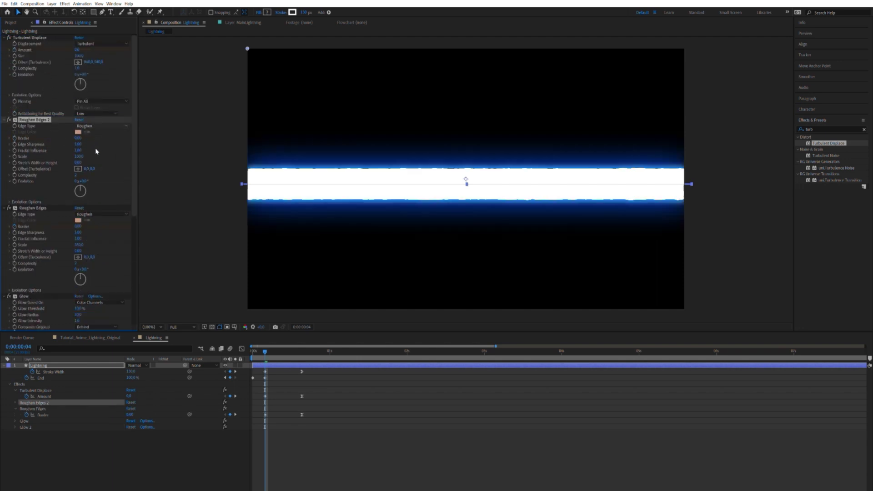
Step: Set the second Roughen Edges to the Spiky edge type with Scale 500, increase its Border, and preview the jagged line
click(95, 149)
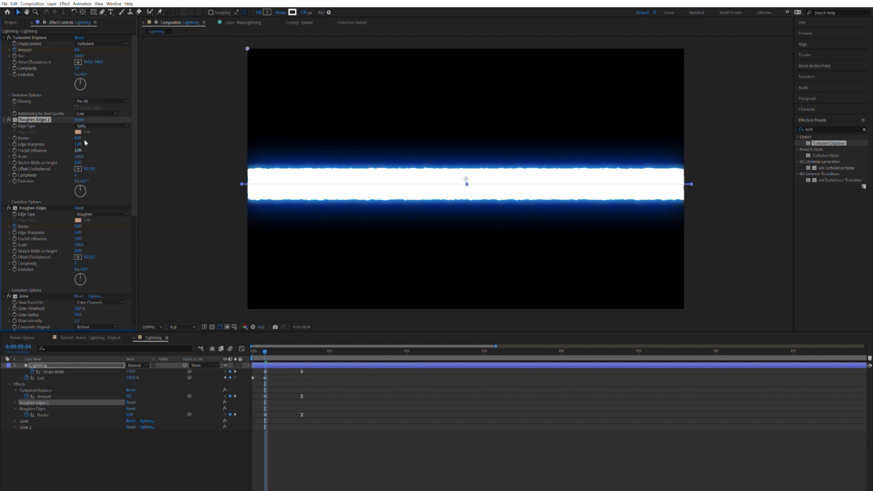
click(79, 156)
text(500)
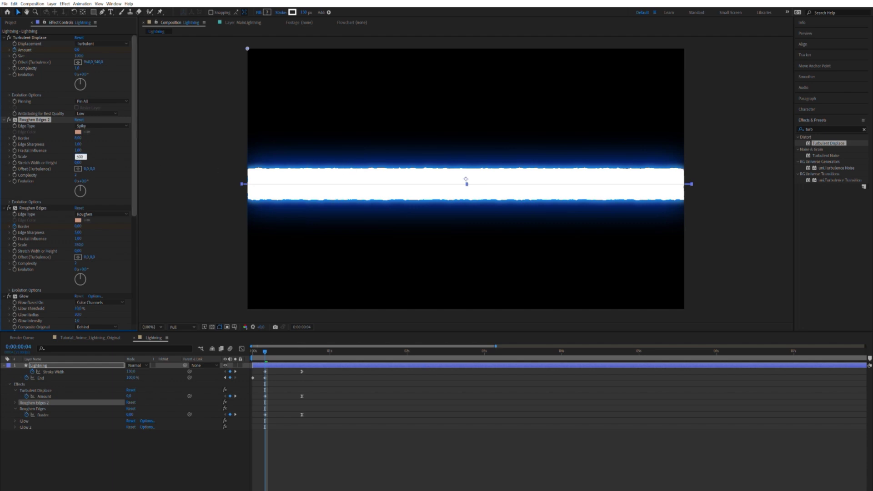
key(Return)
drag(79, 137, 196, 117)
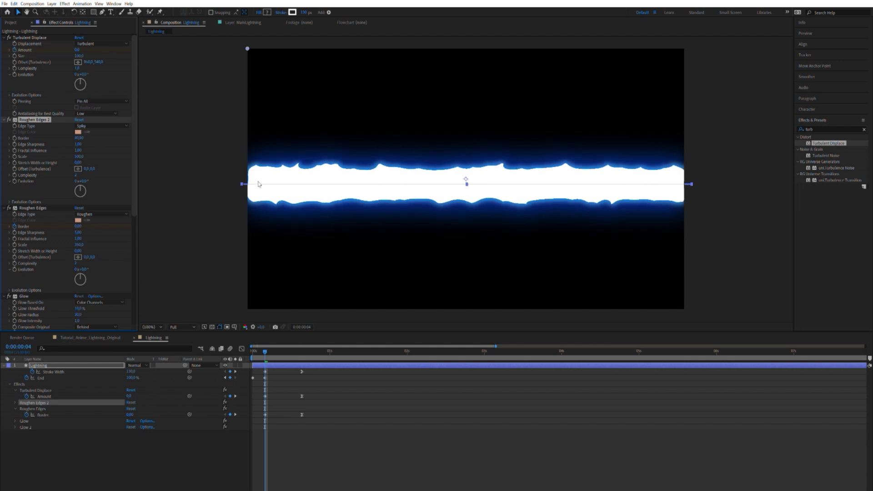
click(221, 424)
key(space)
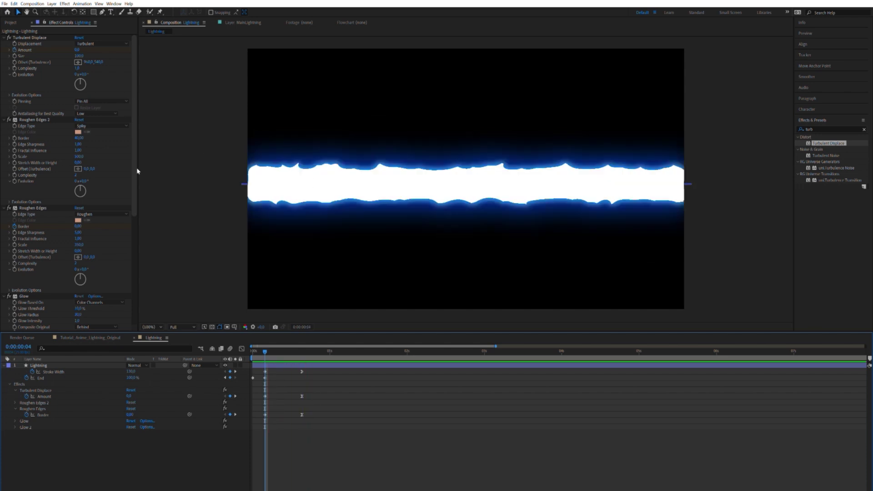
Step: Drive the Evolution of Roughen Edges 2 with the expression time*1500 and preview the animated spiky edges from the start
alt+click(15, 180)
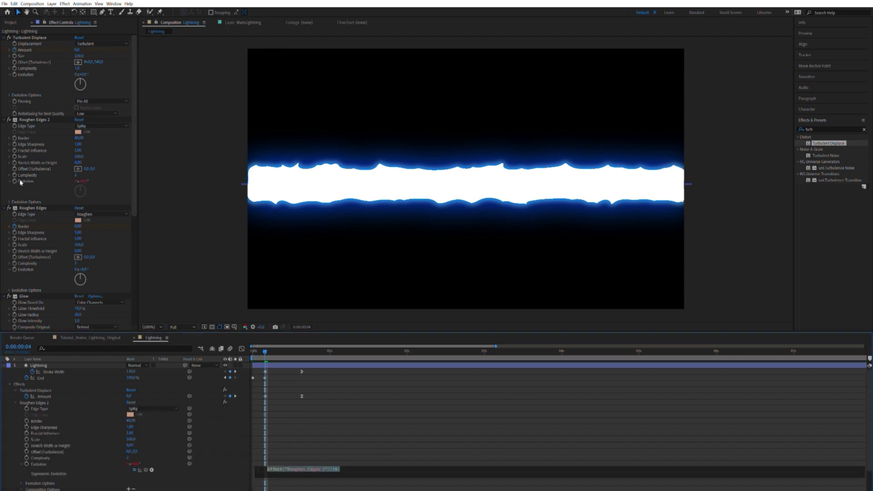
text(time*1500)
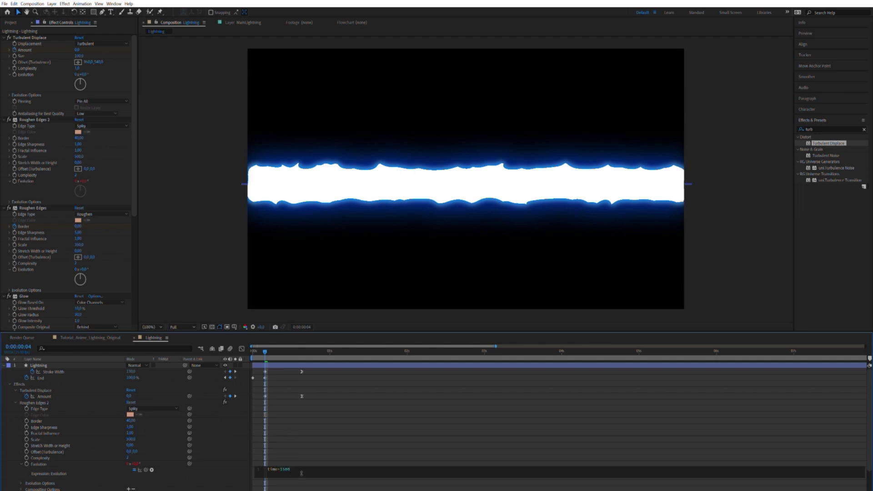
click(271, 455)
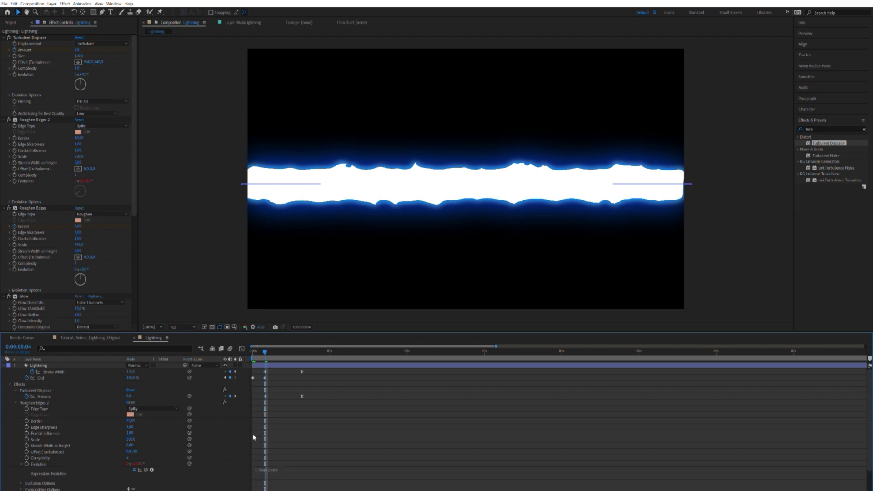
key(Home)
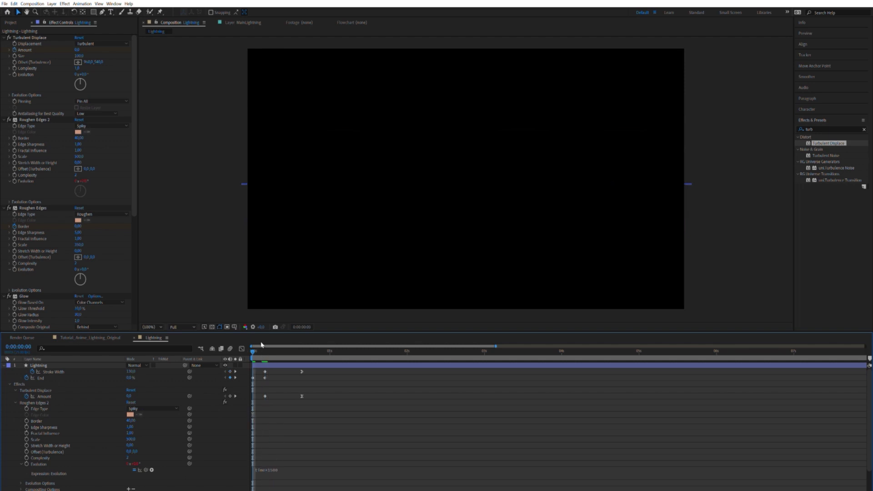
key(space)
key(space)
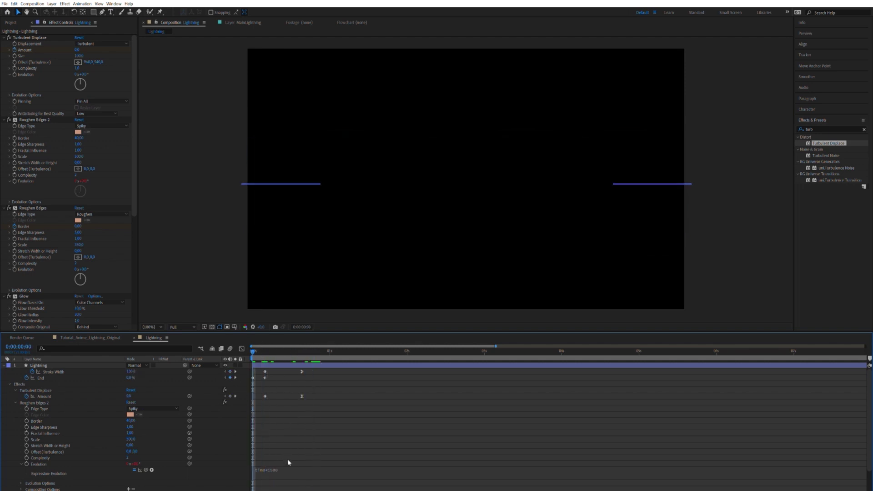
mouse_move(259, 349)
mouse_down()
mouse_move(270, 351)
mouse_move(251, 351)
mouse_up()
key(space)
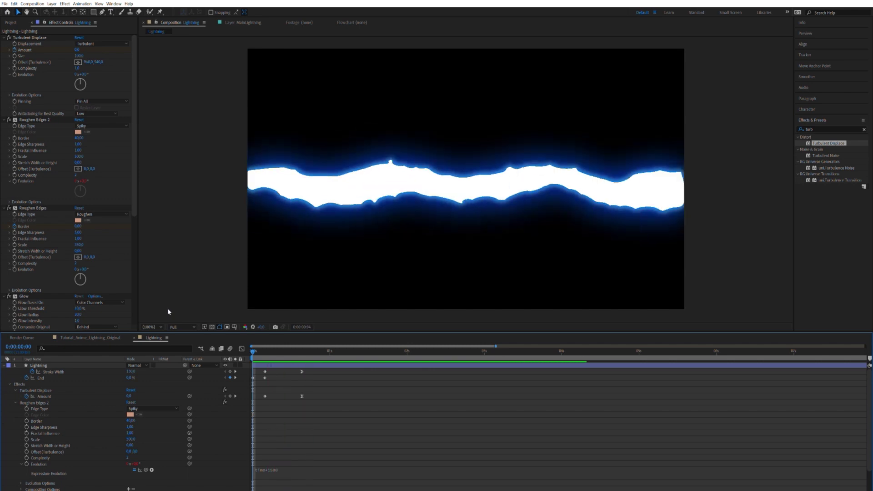
Step: Show only the Opacity property of the Lightning layer, then scrub and preview how the lightning dies out
click(48, 366)
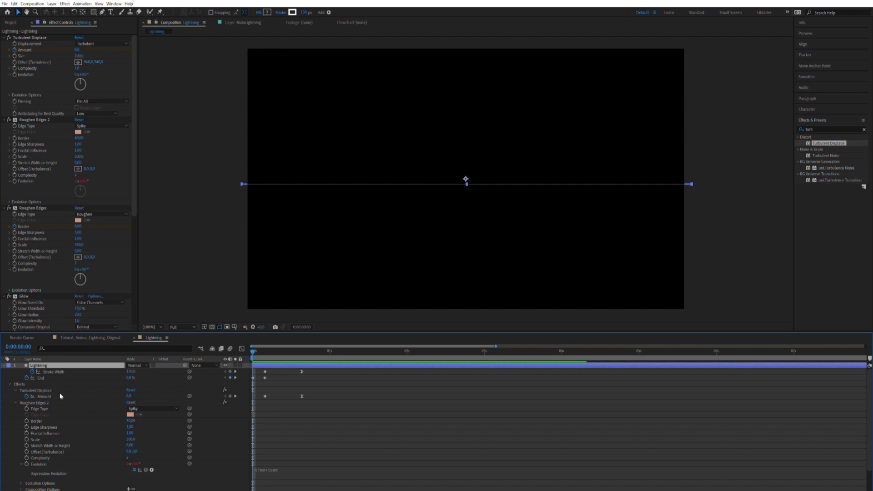
key(t)
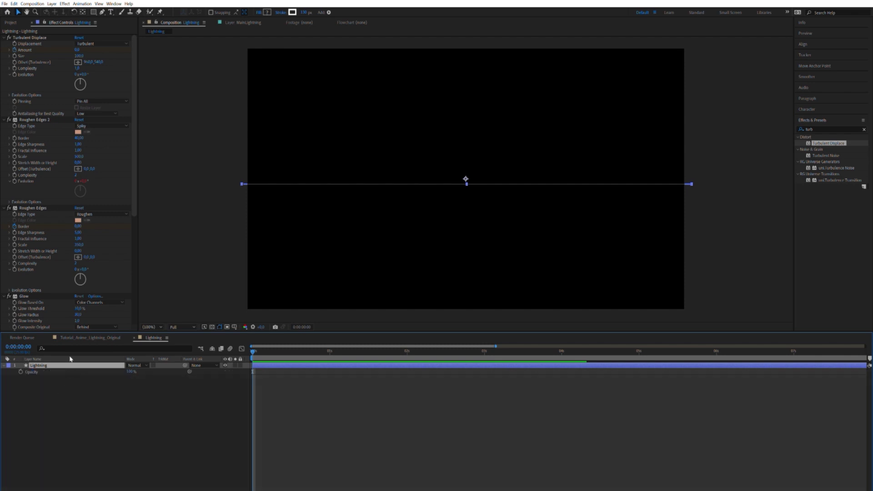
click(269, 350)
drag(266, 351, 105, 313)
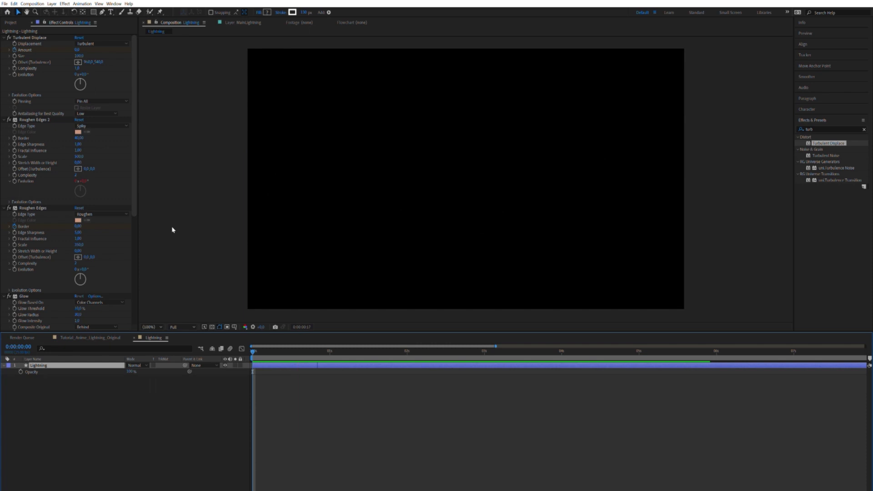
key(space)
click(81, 392)
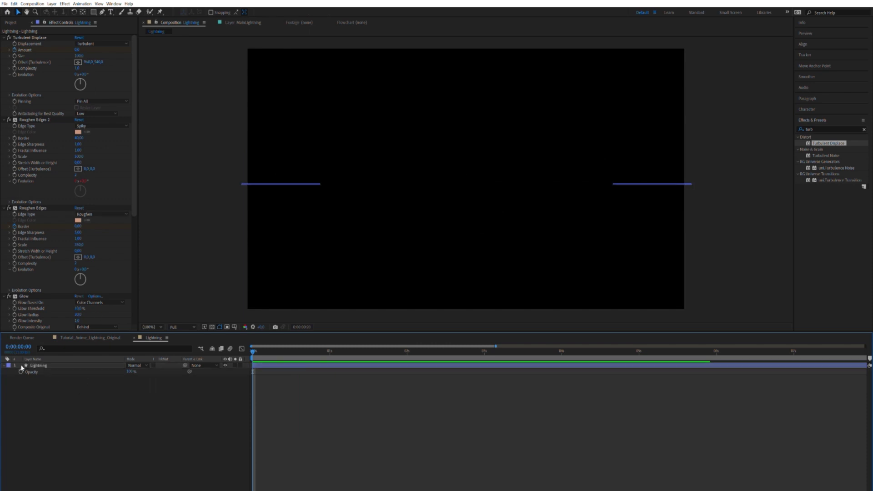
Step: Reveal the Lightning layer's keyframed properties alongside Opacity and begin an Opacity expression with wig = wiggle(20,50);
click(40, 365)
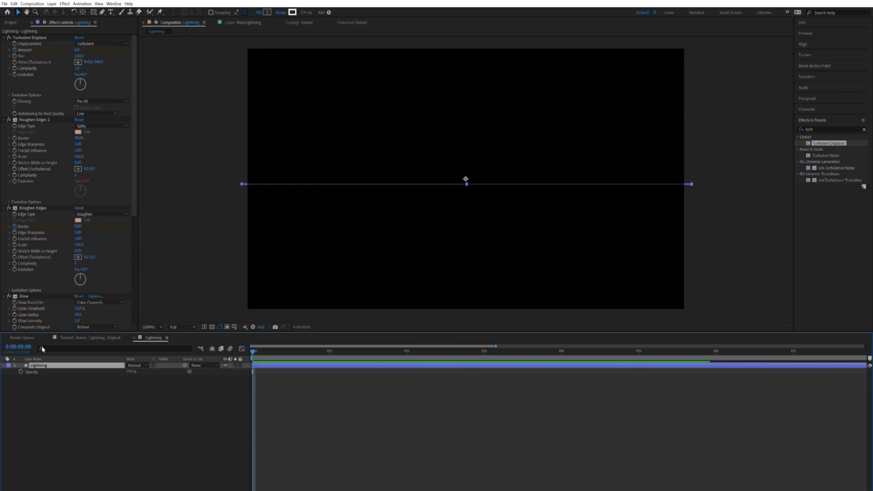
key(u)
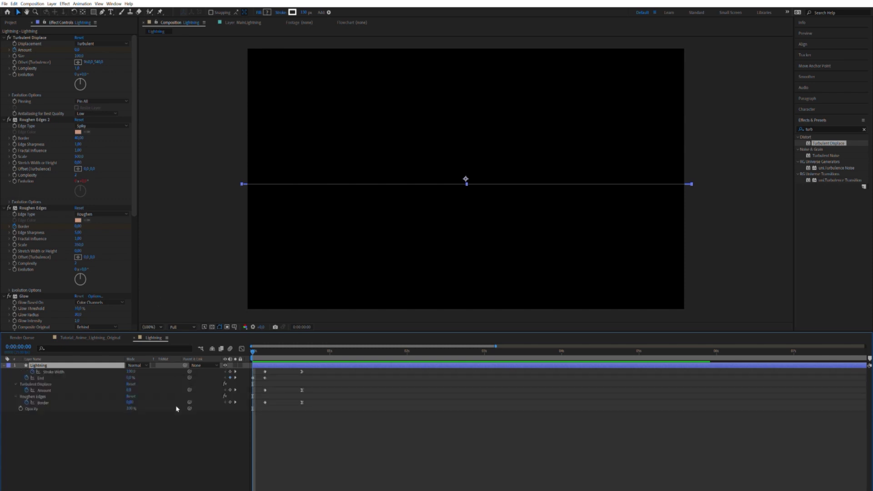
click(53, 415)
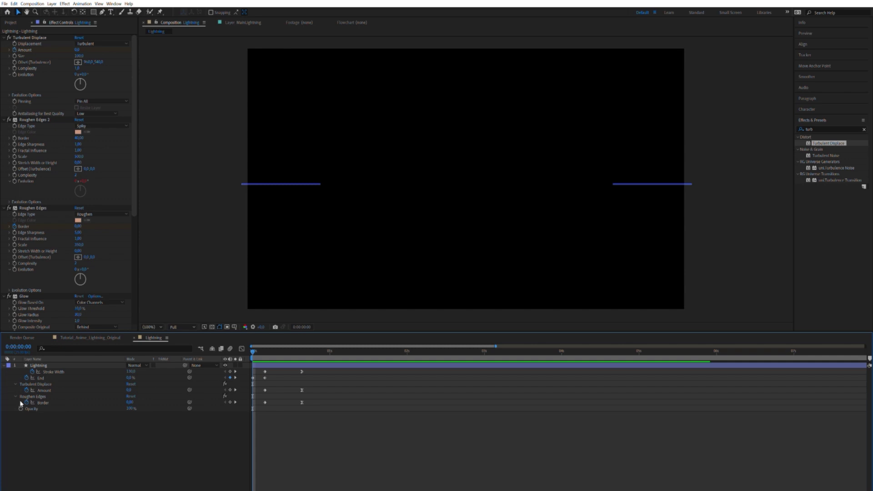
alt+click(21, 408)
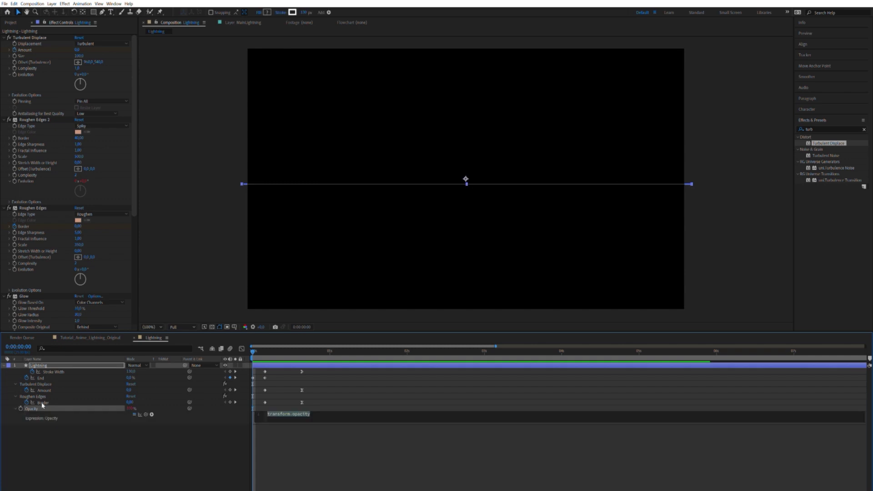
text(wig = wiggle()20,50);)
drag(300, 414, 313, 414)
click(317, 413)
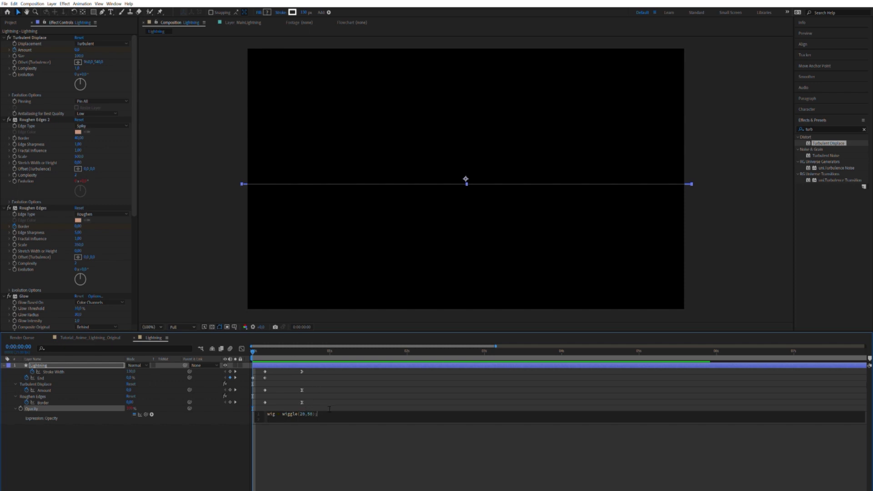
double_click(303, 413)
double_click(310, 413)
Step: Add a second expression line that links the variable thick to the Stroke Width of Stroke 1 in Shape 1
click(268, 419)
text(thick = ;)
mouse_move(145, 414)
mouse_down()
mouse_move(138, 409)
mouse_move(150, 389)
mouse_move(141, 417)
mouse_move(43, 370)
mouse_move(53, 371)
mouse_up()
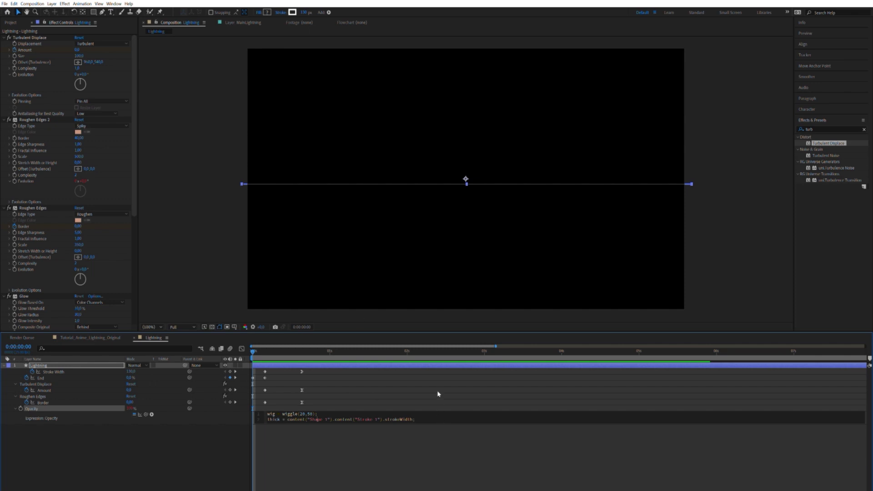
Step: Below the variables, write the condition if(thick < 50 && thick > 1) with an empty braced block
key(Return)
key(Return)
key(Return)
key(Return)
key(Return)
key(Return)
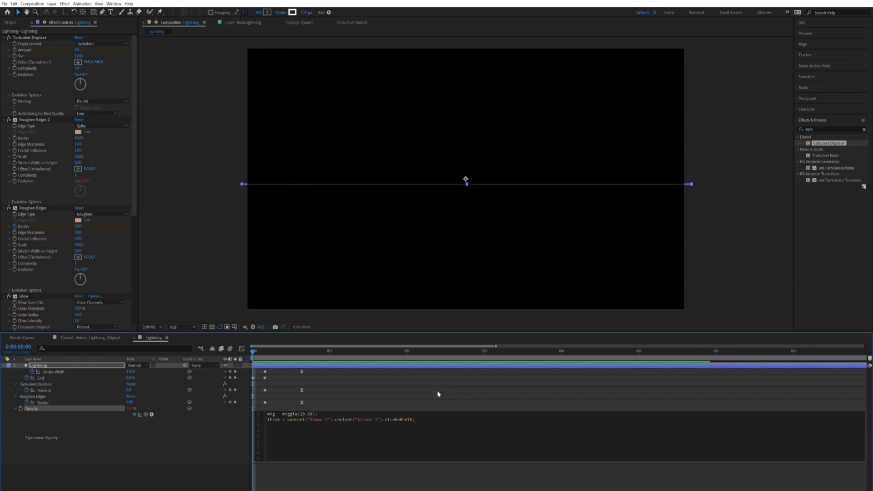
text(if())
text(thick )
text(>)
text( 50)
text(&& )
text(thick )
text(> 1)
key(BackSpace)
text({})
key(Return)
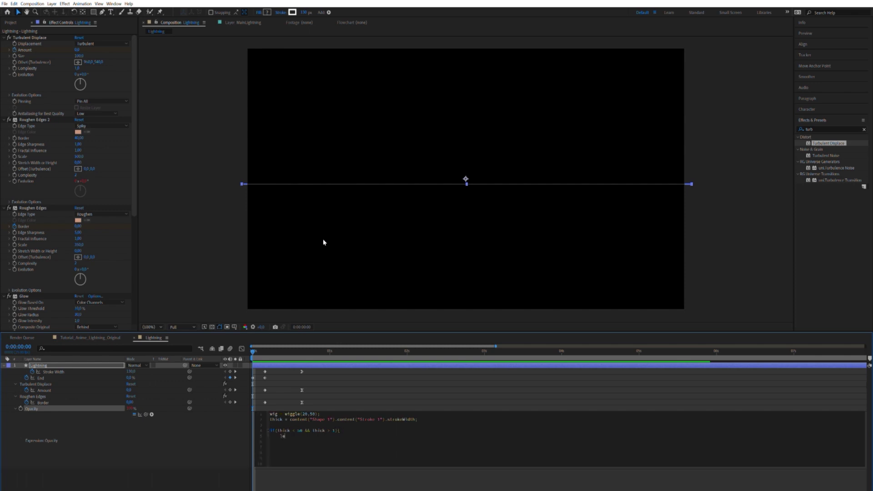
Step: Add an else branch returning value to the condition and make an empty line inside the if block
text(else{})
key(Return)
key(Return)
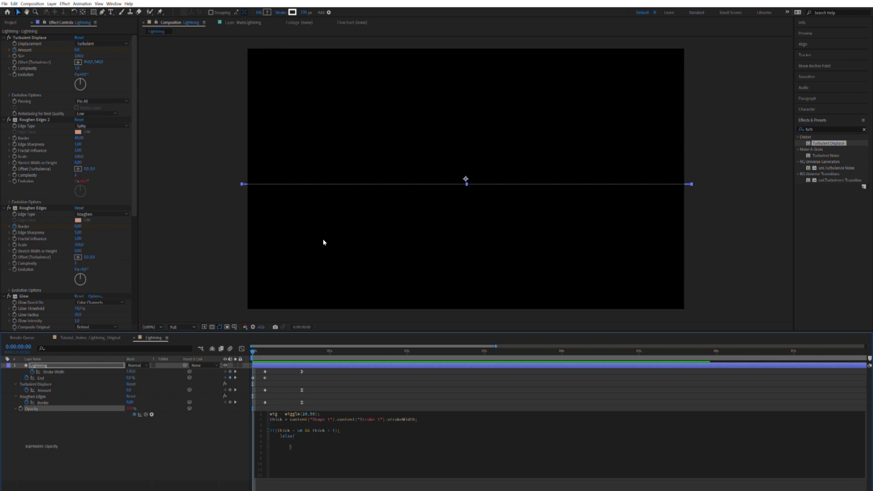
text(value)
drag(282, 441, 279, 435)
double_click(278, 441)
click(318, 436)
key(Return)
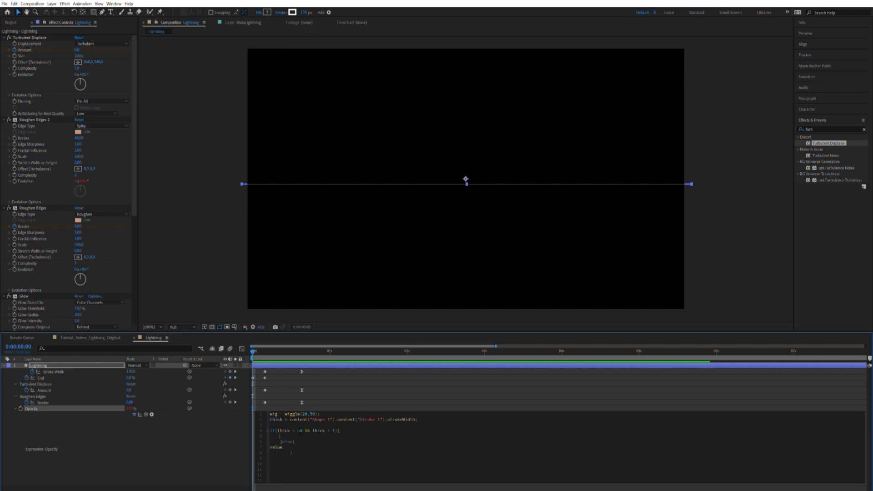
Step: Nest an if/else on wig inside the if block that returns 100 or 0, and apply the Opacity expression
drag(284, 430, 323, 430)
click(332, 430)
click(280, 435)
text(if())
text(wig > 50){100)
text(else{0)
click(215, 429)
Step: Check the flicker on the thinning frames and raise the wiggle frequency to 30 in the Opacity expression
drag(255, 350, 277, 348)
click(63, 367)
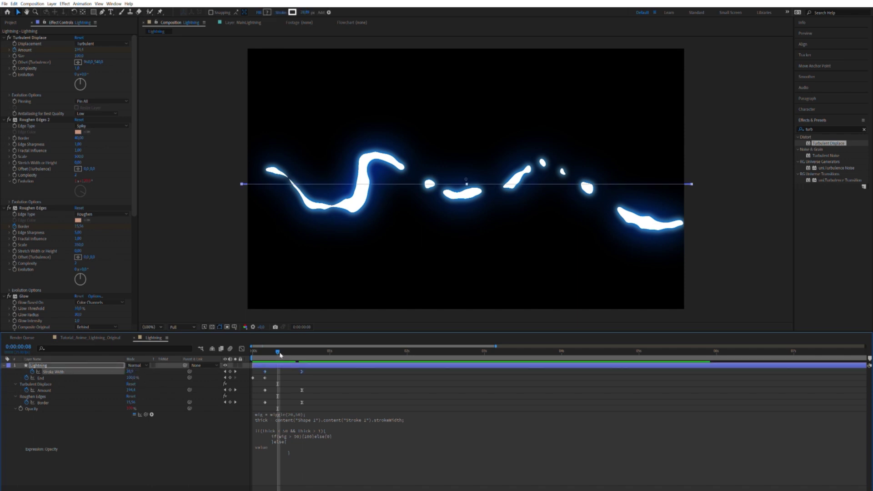
mouse_move(280, 350)
mouse_down()
mouse_move(303, 356)
mouse_move(279, 351)
mouse_move(286, 351)
mouse_up()
click(283, 427)
click(309, 409)
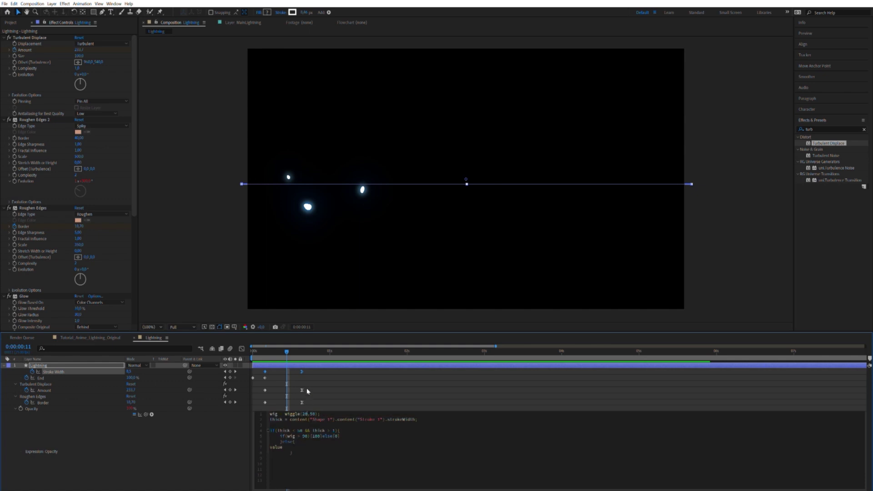
click(151, 381)
mouse_move(278, 350)
mouse_down()
mouse_move(269, 346)
mouse_move(299, 349)
mouse_move(271, 350)
mouse_up()
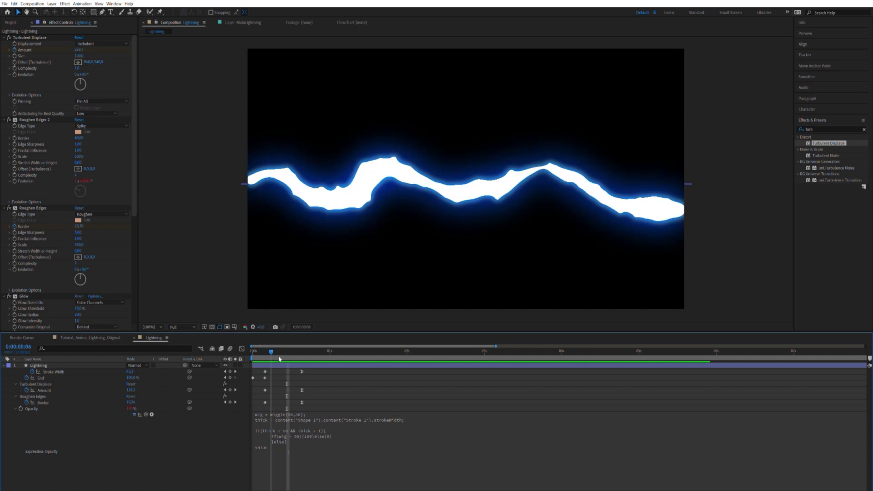
click(311, 421)
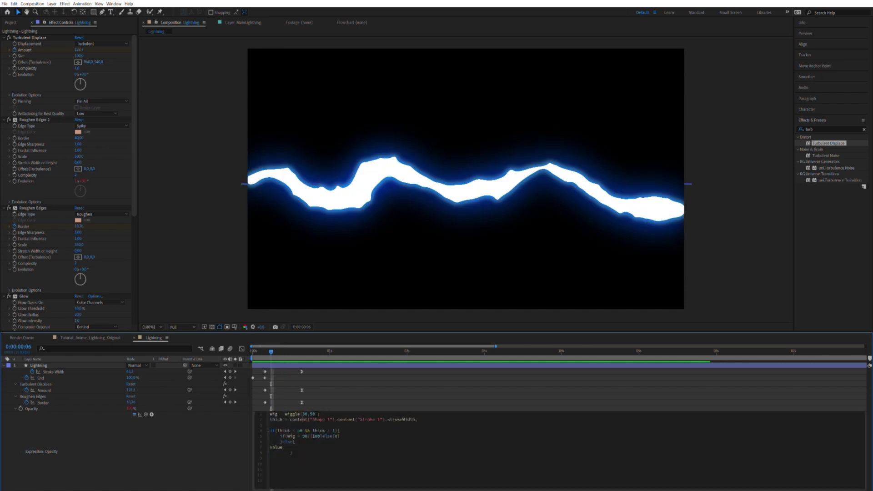
click(315, 379)
drag(278, 349, 263, 331)
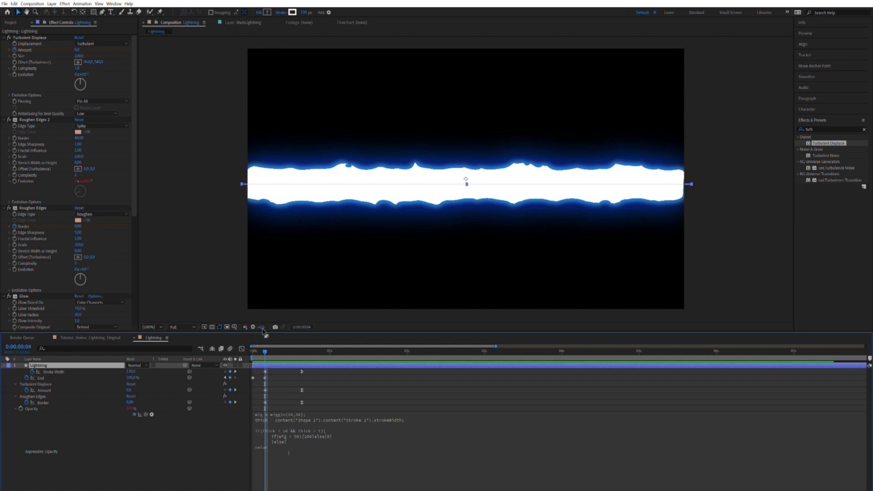
Step: End the work area at frame 19, preview the flickering lightning, and scrub back through its frames
click(311, 351)
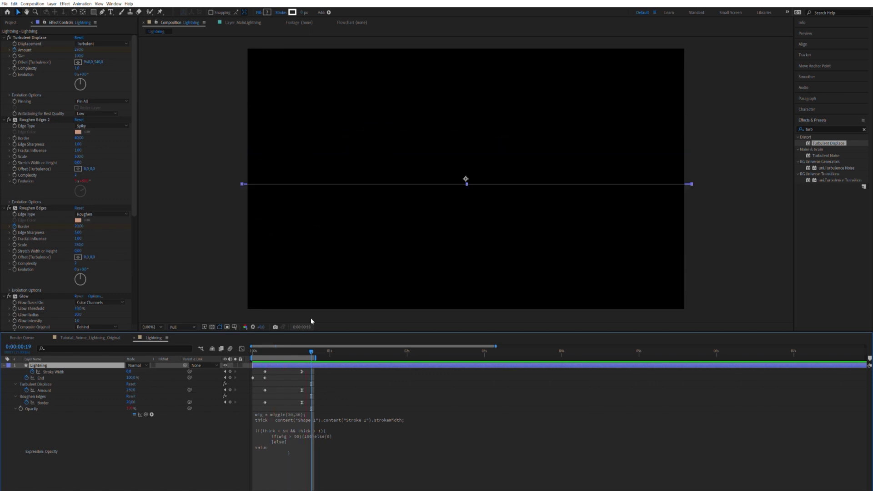
click(296, 425)
key(Escape)
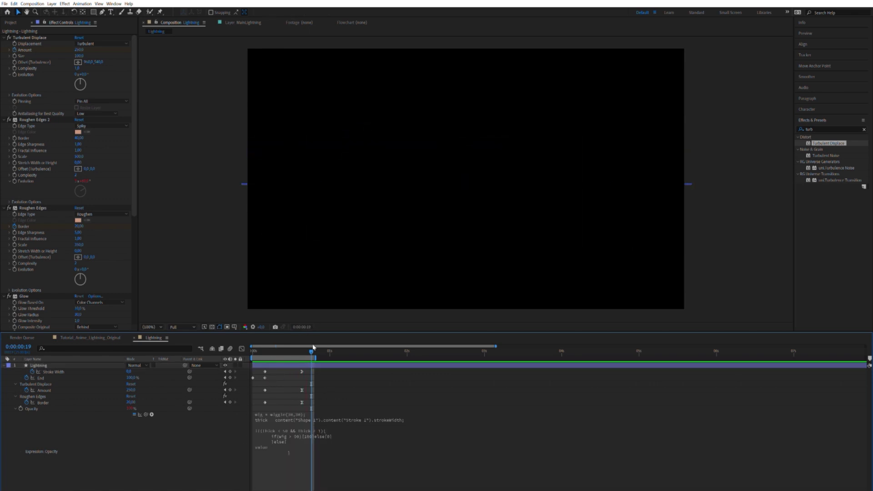
drag(311, 352, 258, 348)
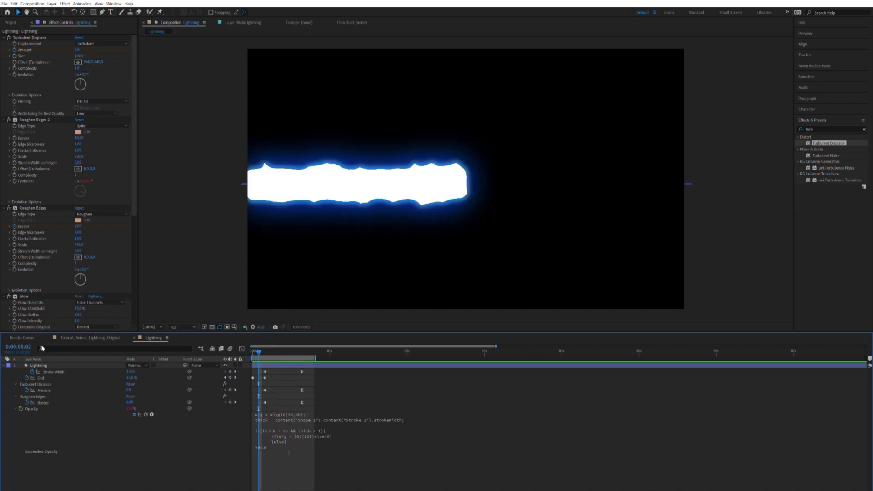
Step: Collapse the Lightning layer's properties, deselect the layer, and return to the first frame
click(40, 365)
click(4, 365)
click(150, 432)
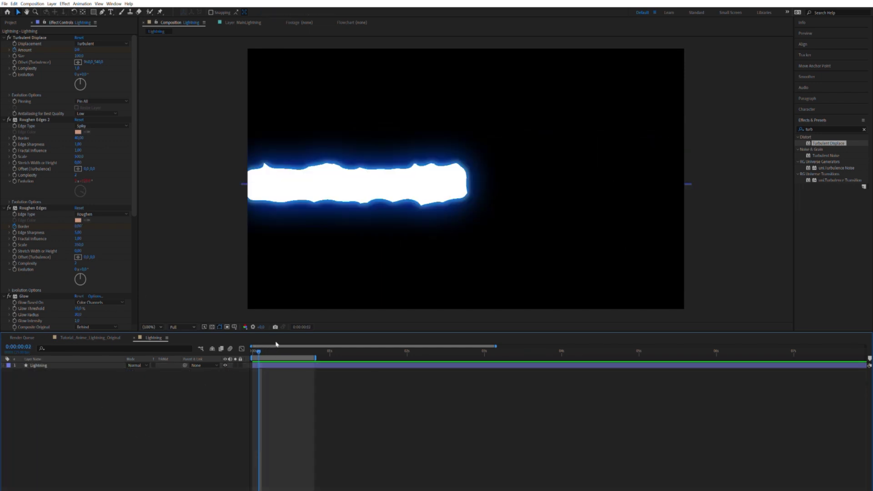
drag(274, 349, 252, 348)
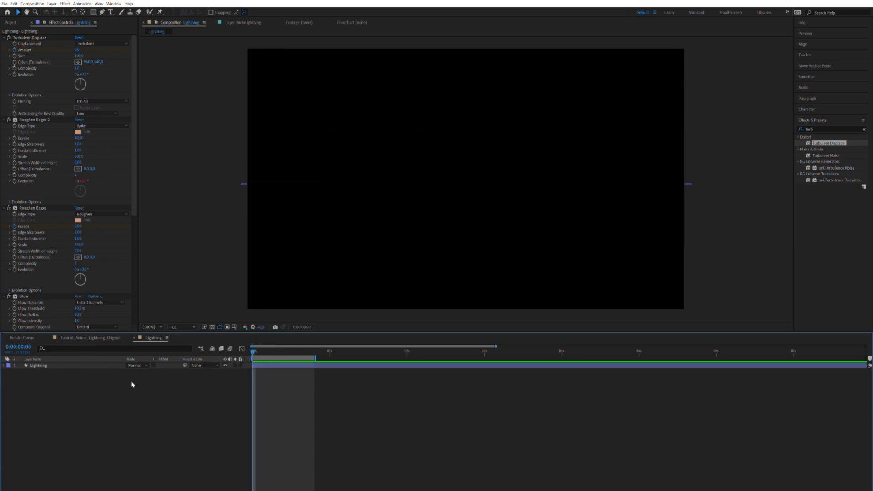
Step: Draw a small curved arc left of the composition's centre with the Pen tool and name its layer "Lightning small"
click(102, 11)
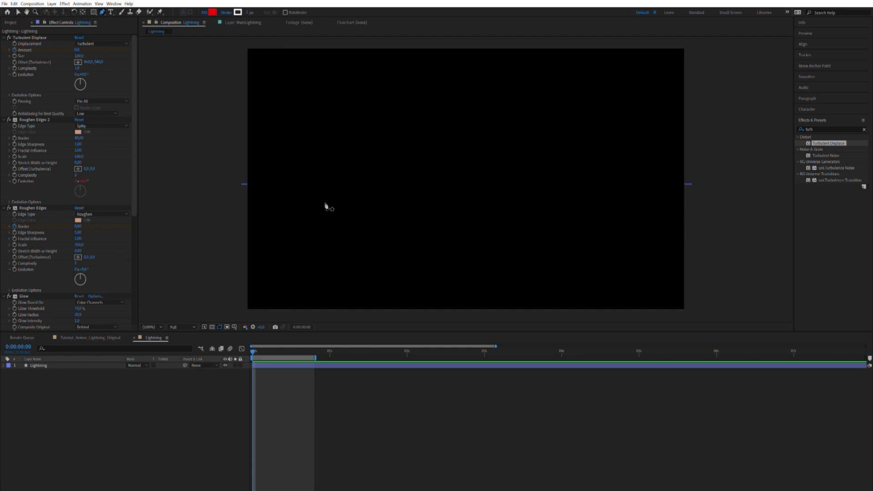
click(330, 198)
drag(338, 183, 349, 179)
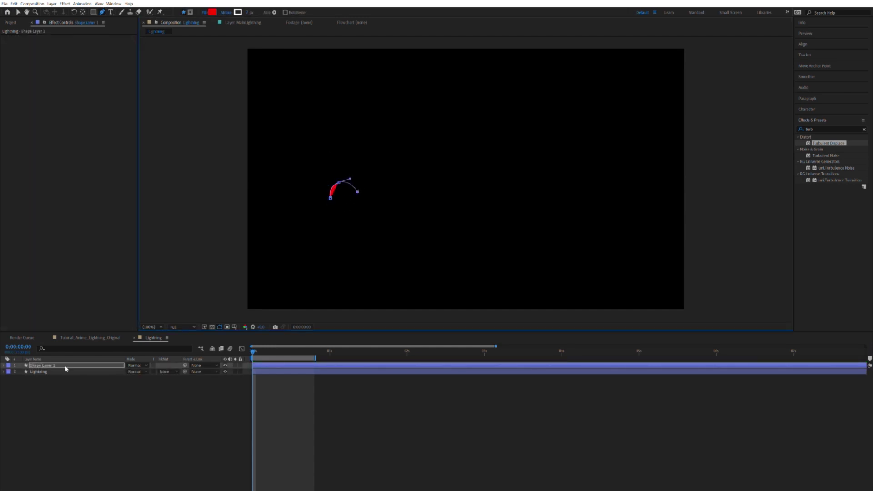
text(Light)
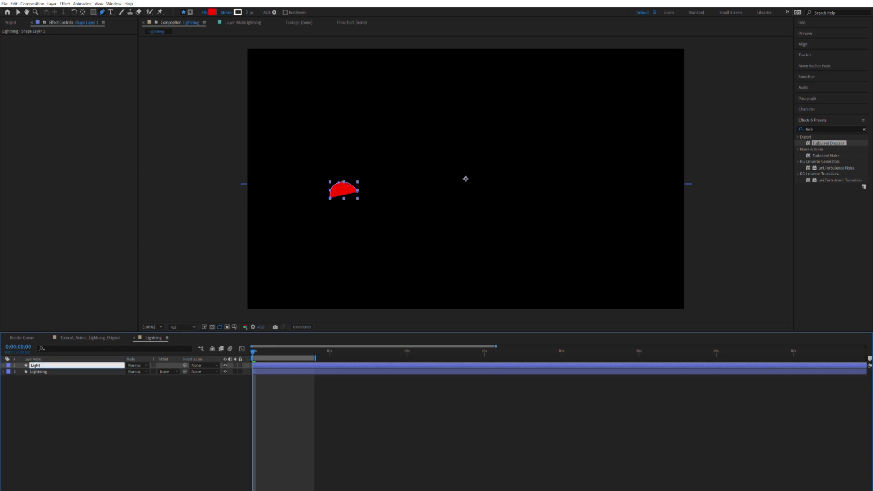
text(ning small)
key(Return)
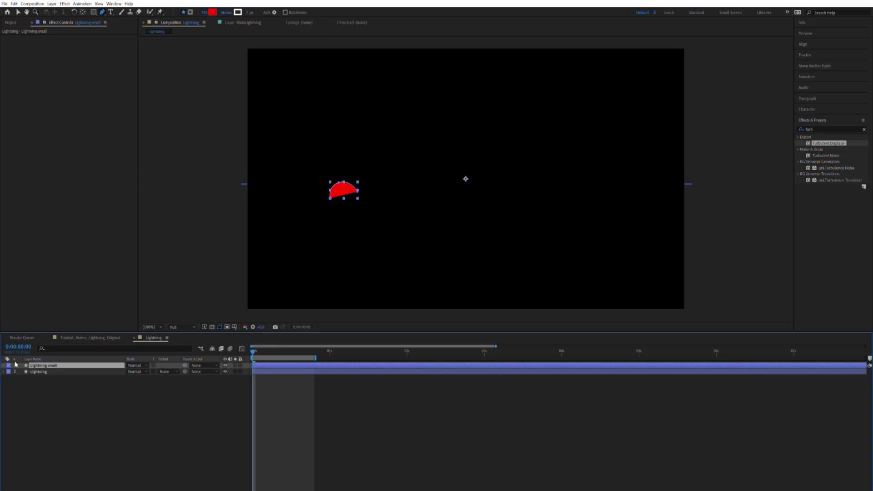
Step: Delete the fill from Shape 1 on the Lightning small layer and expand its path properties
click(5, 364)
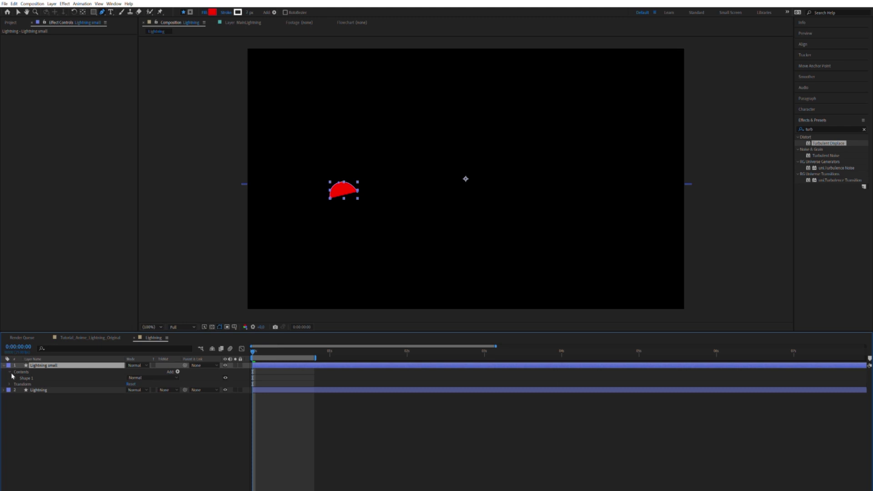
click(10, 372)
click(32, 385)
click(40, 395)
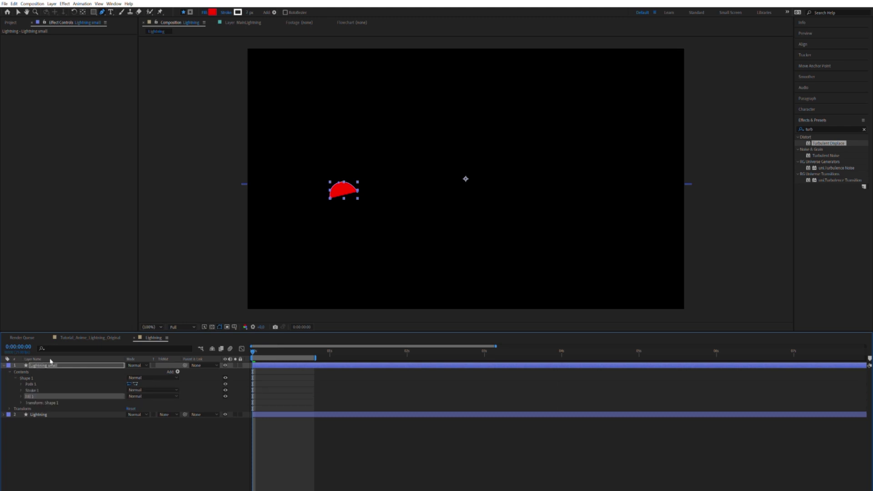
key(Delete)
click(21, 385)
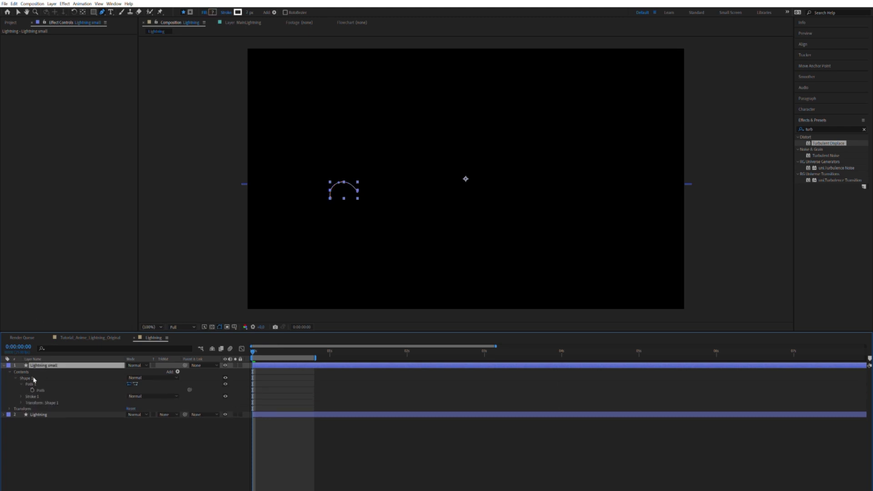
Step: Keyframe the small arc's path at the first frame, go to frame 8 and hide the Lightning layer
click(32, 385)
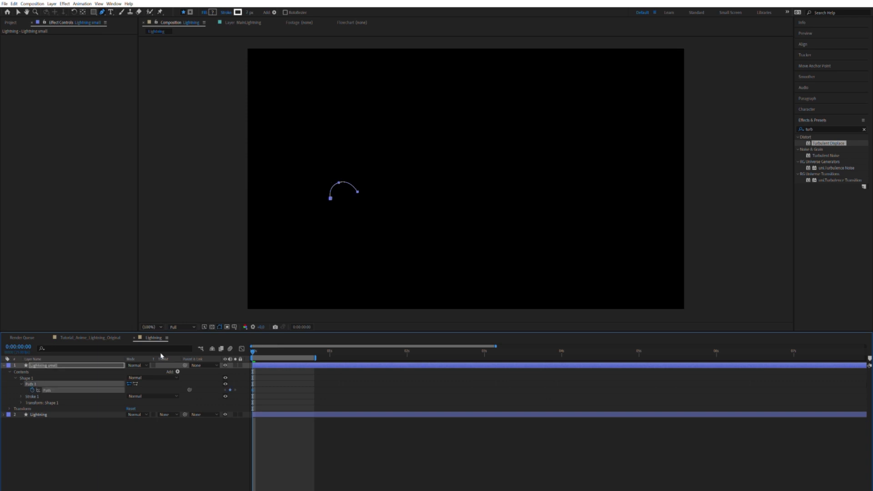
key(space)
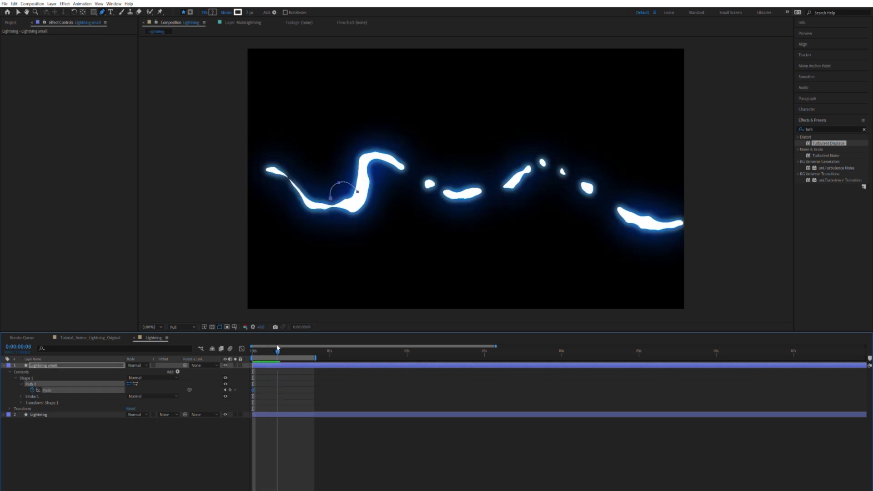
click(224, 414)
click(74, 365)
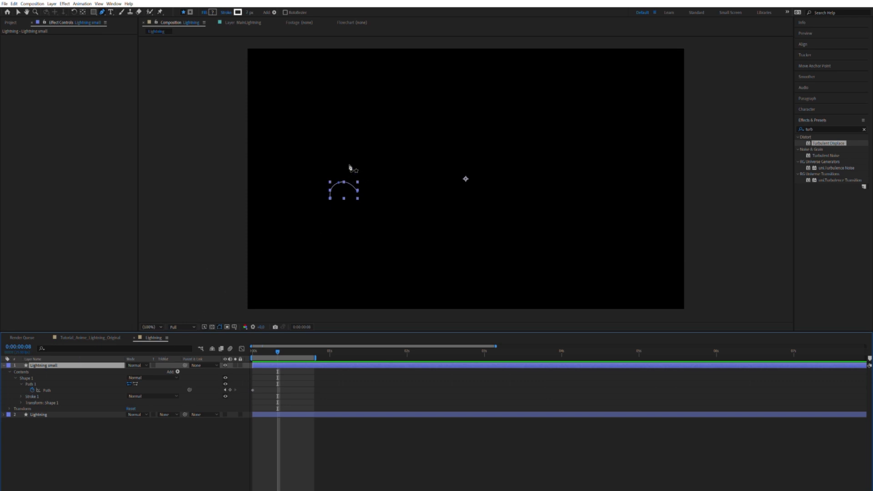
key(v)
drag(341, 181, 336, 163)
key(ctrl+z)
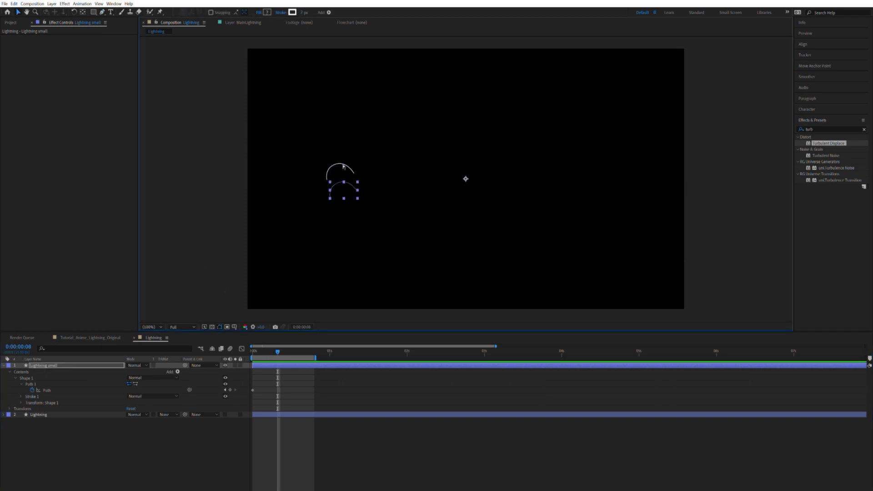
Step: At frame 8, raise Path 1's top point, lengthen its left handle, and add curve handles to the right end point
click(49, 383)
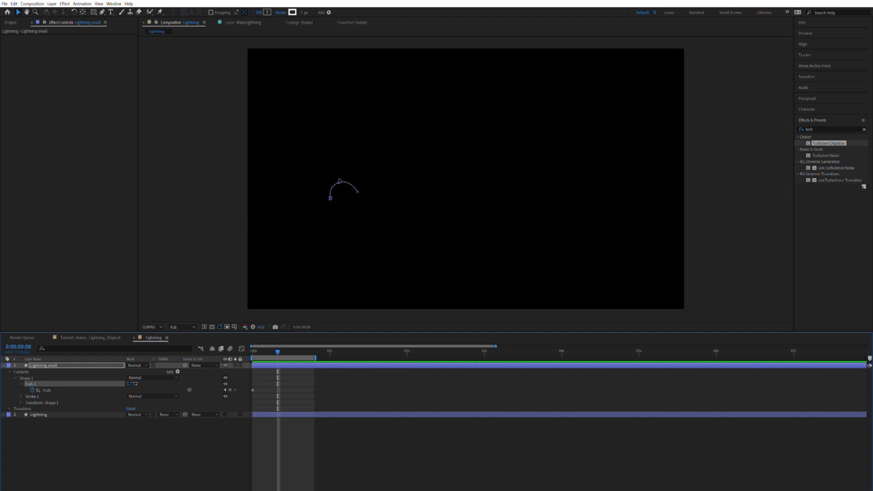
drag(343, 181, 376, 128)
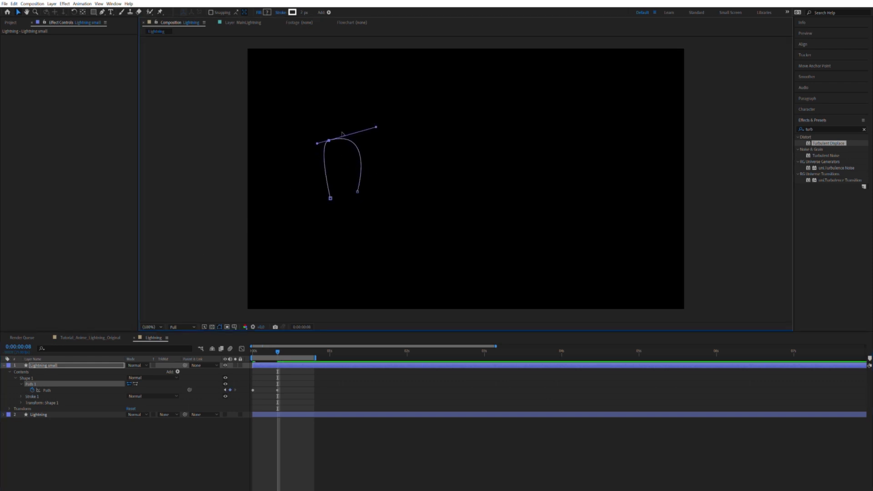
drag(317, 144, 274, 154)
key(g)
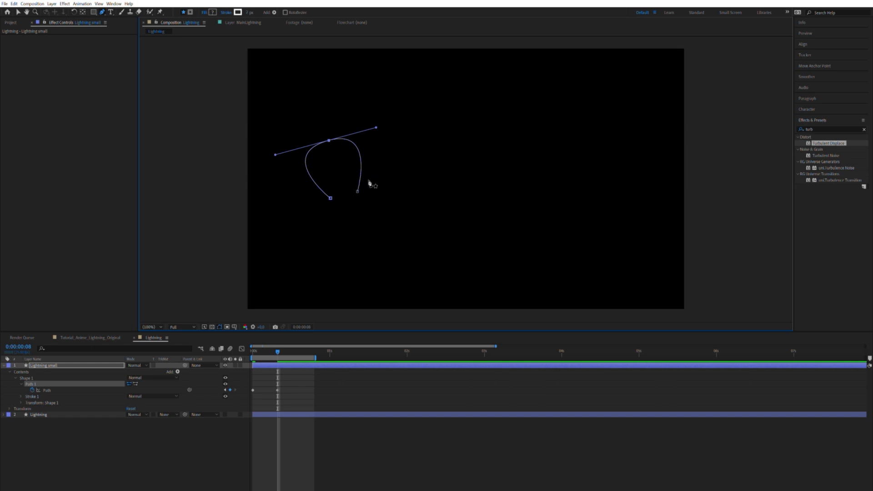
drag(357, 191, 341, 205)
key(ctrl+z)
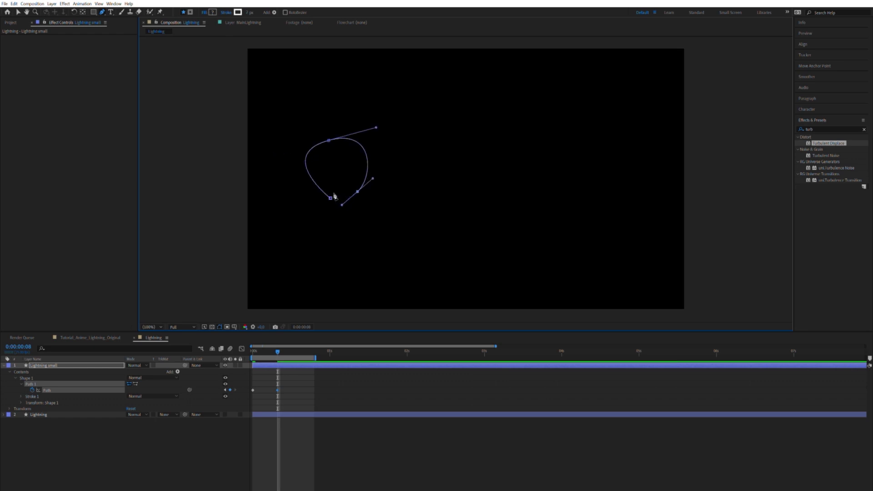
Step: Add curve handles to the arc's left end point and extend the right end point's outer handle to form a nearly closed oval
key(v)
click(331, 197)
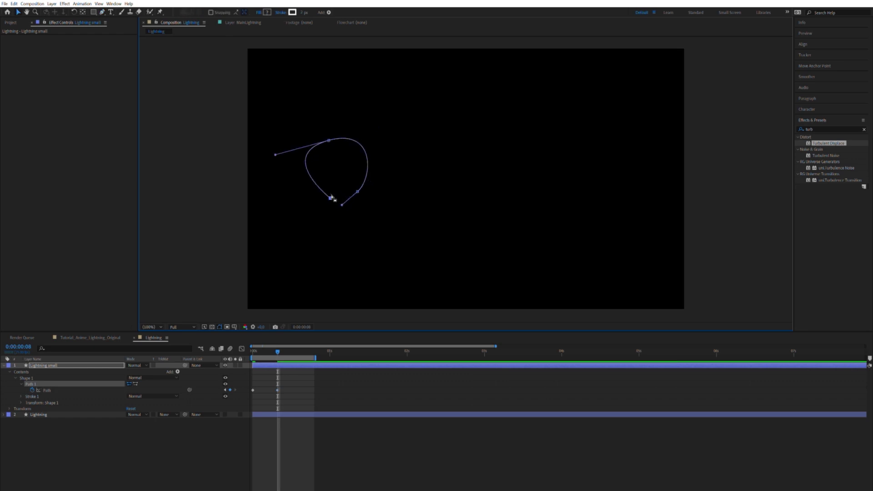
key(g)
mouse_move(331, 197)
mouse_down()
mouse_move(291, 199)
mouse_move(337, 200)
mouse_up()
click(357, 191)
key(ctrl+z)
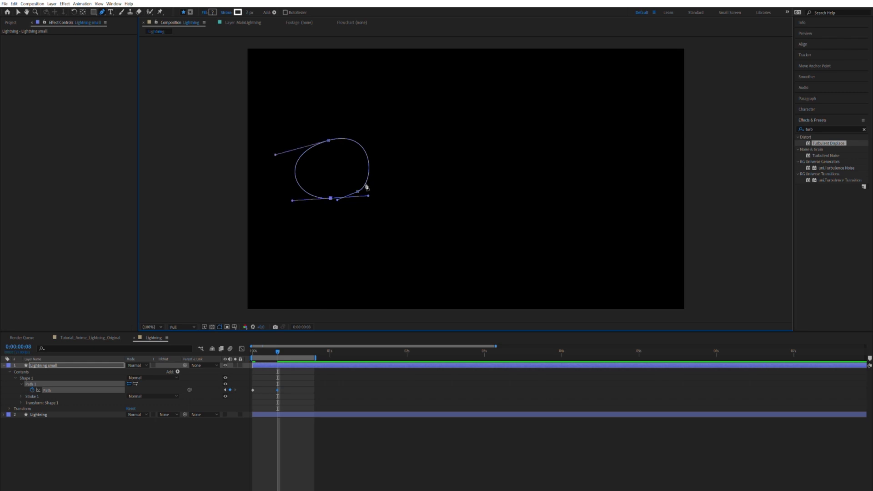
key(v)
click(358, 192)
drag(377, 183, 409, 174)
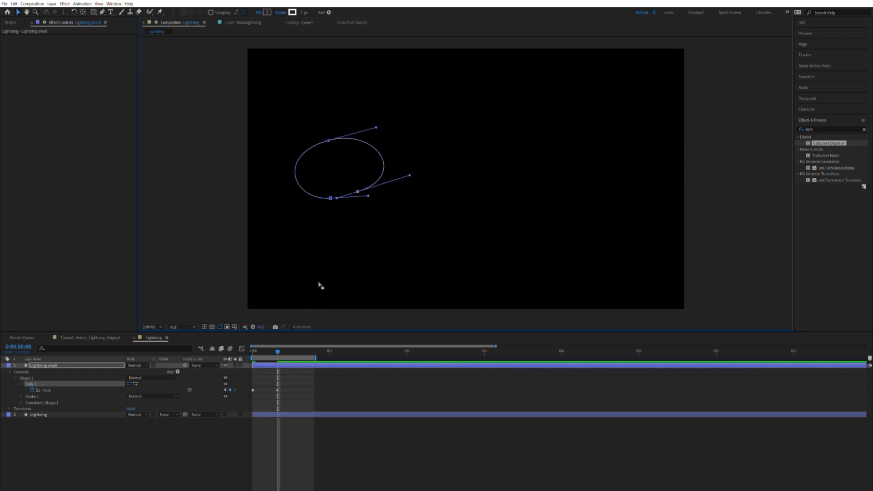
Step: Apply Easy Ease to the second path keyframe of Lightning small and move it to frame 13
mouse_move(278, 348)
mouse_down()
mouse_move(254, 346)
mouse_move(293, 343)
mouse_up()
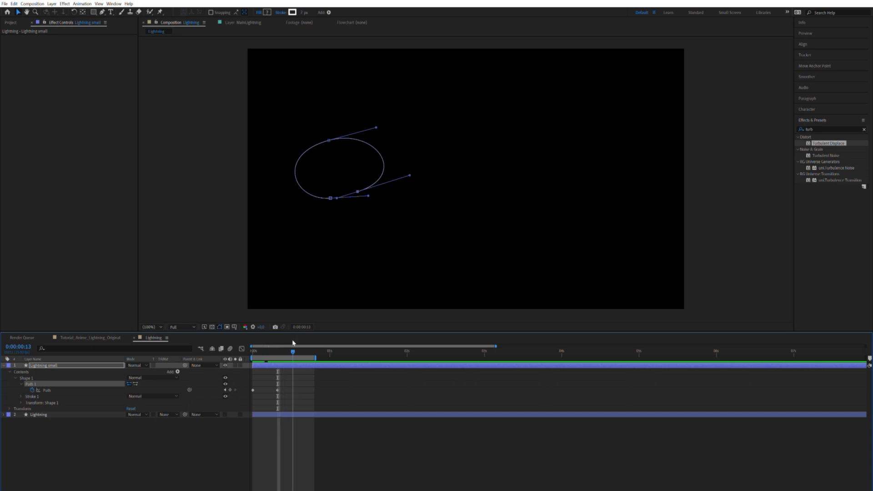
drag(282, 381, 266, 397)
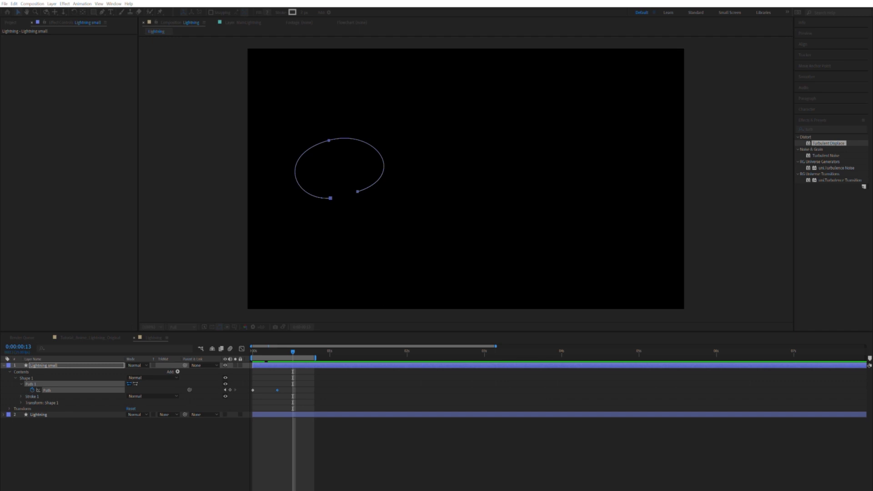
click(372, 206)
key(space)
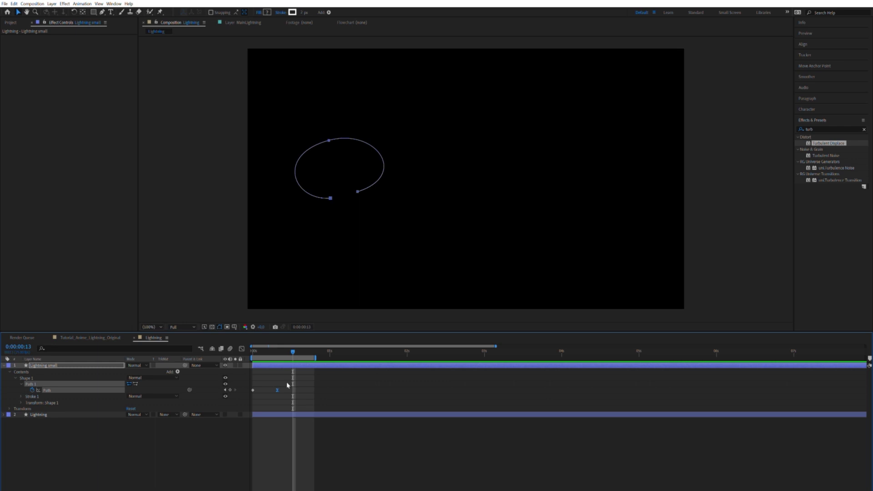
mouse_move(279, 387)
mouse_down()
mouse_move(312, 387)
mouse_move(293, 387)
mouse_up()
Step: Copy all effects from the Lightning layer and paste them onto Lightning small at the first frame
click(73, 414)
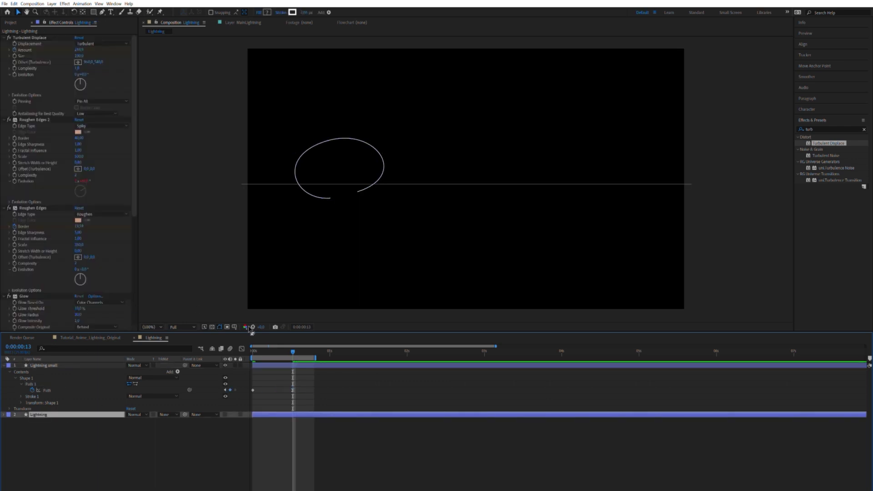
key(Home)
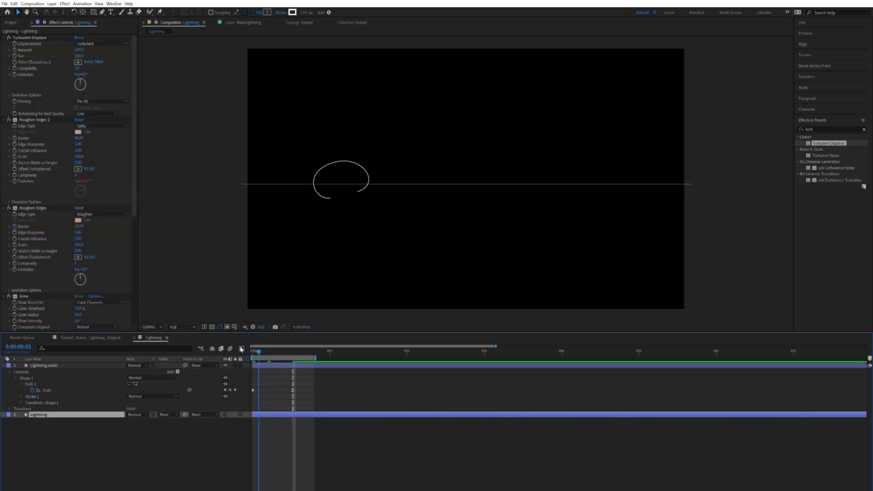
click(34, 116)
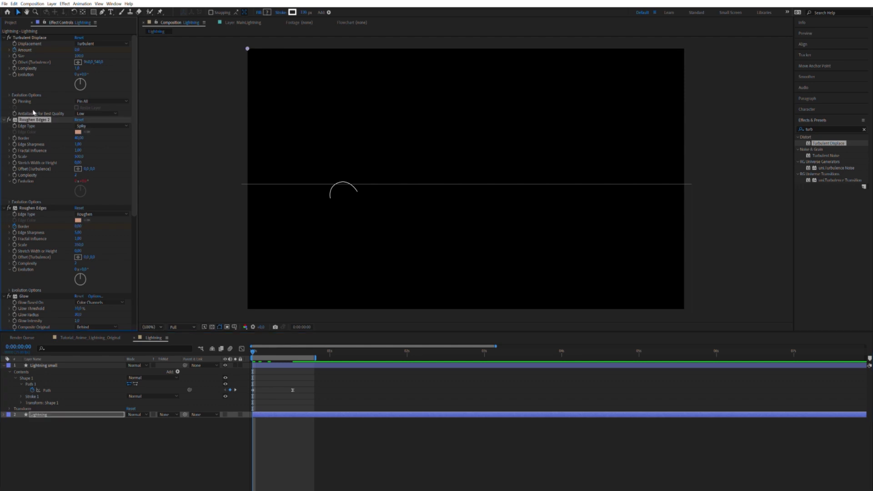
key(ctrl+a)
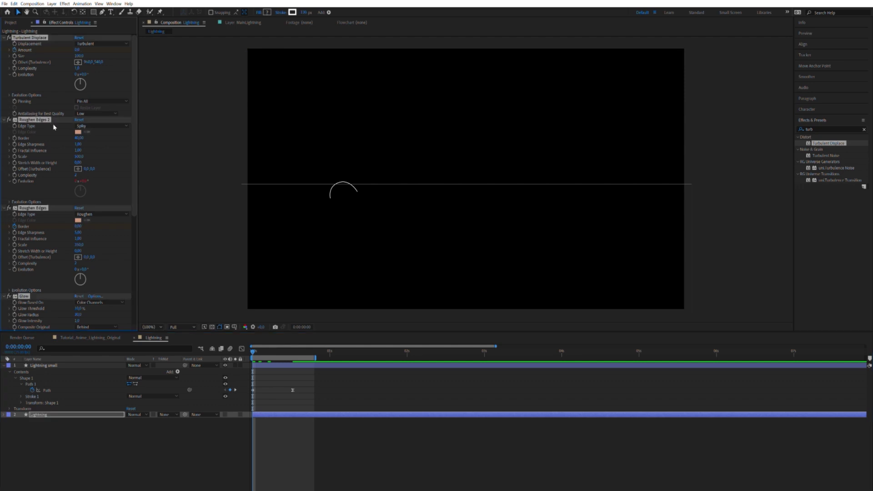
click(50, 365)
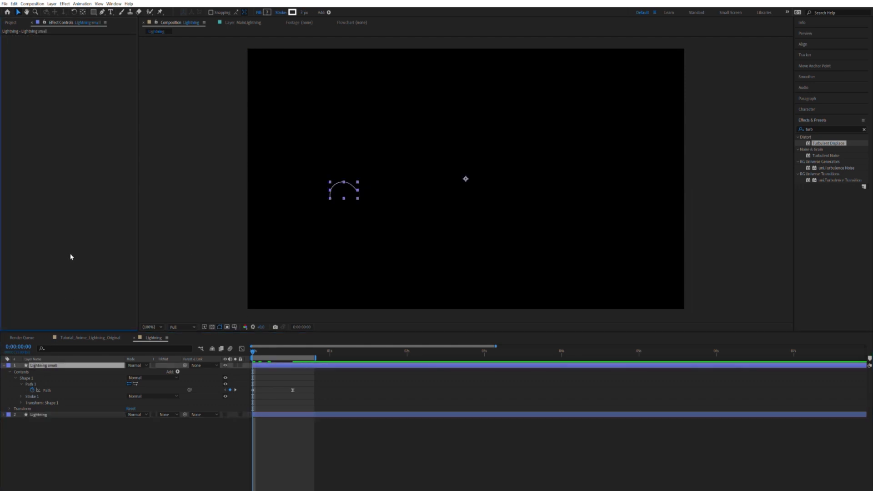
key(ctrl+v)
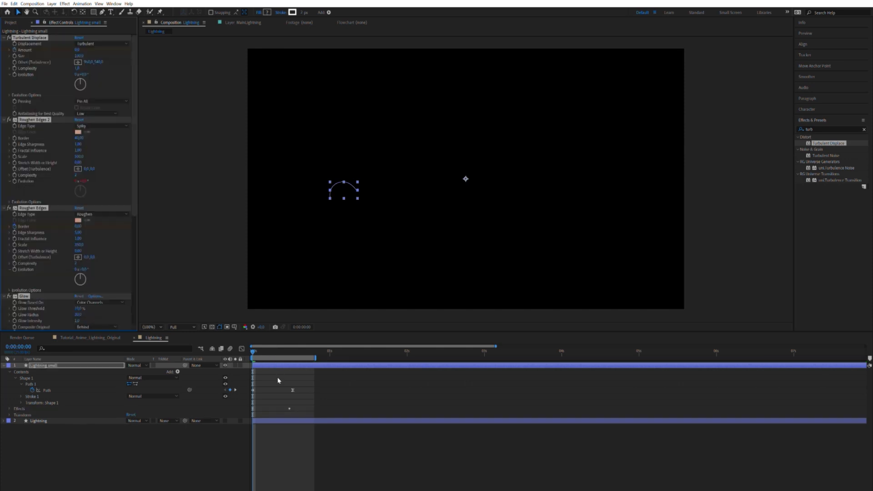
Step: Reveal the animated properties of Lightning small and disable both of its Roughen Edges effects
key(u)
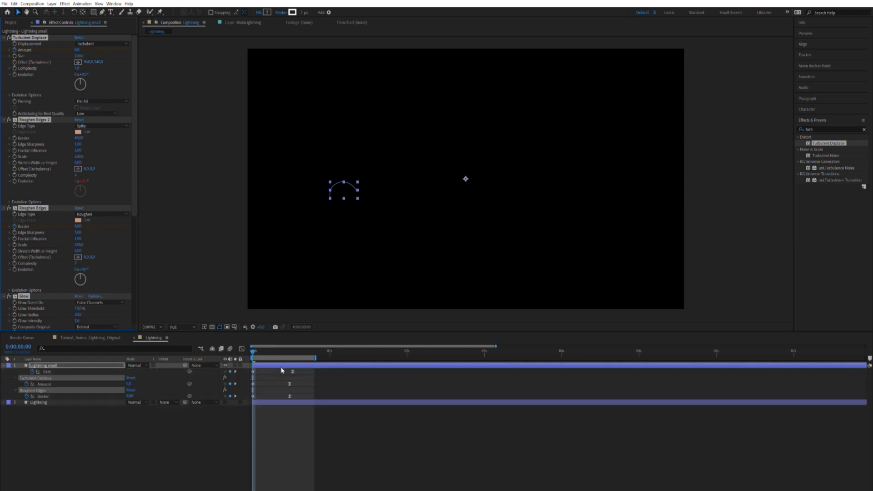
drag(268, 345, 232, 346)
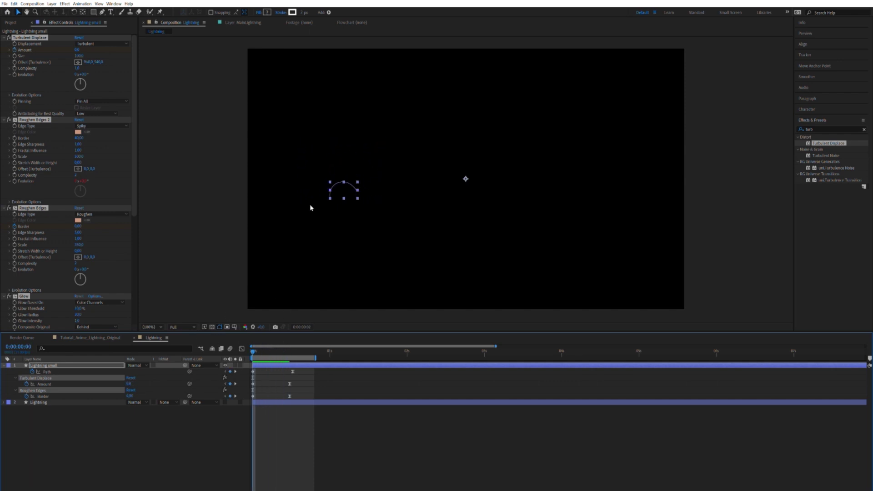
click(106, 423)
click(63, 366)
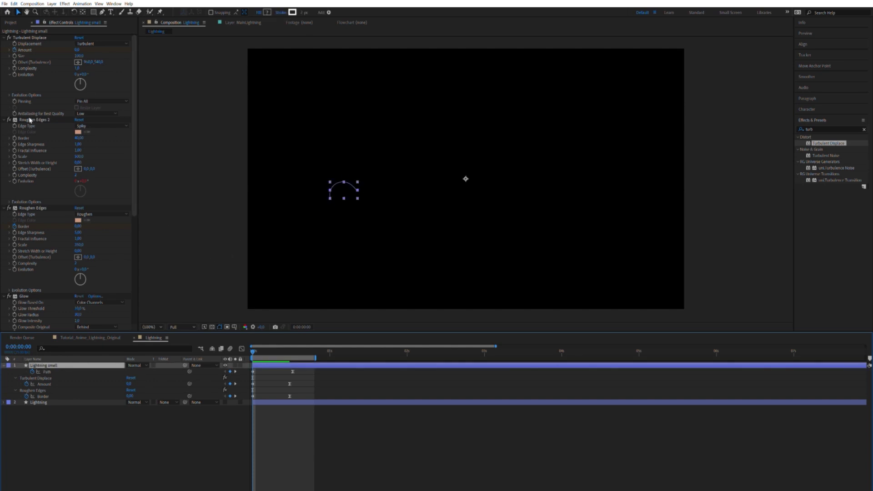
click(8, 120)
click(8, 207)
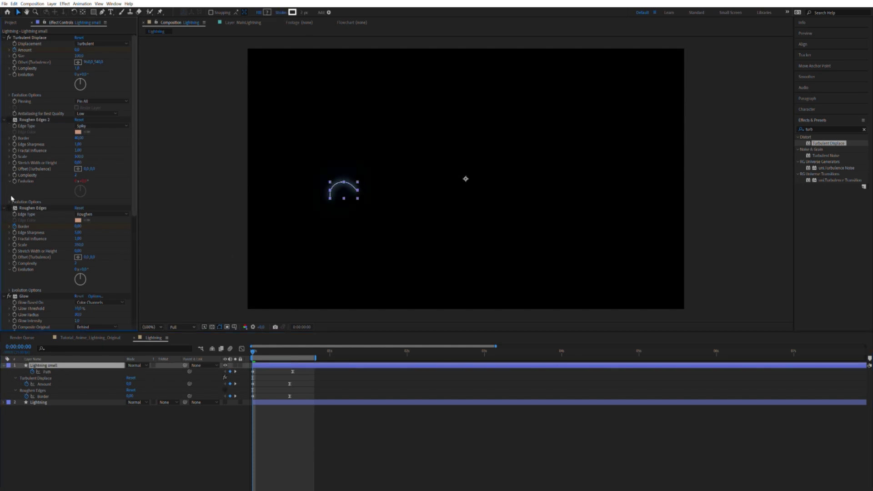
Step: Set the Turbulent Displace Amount on Lightning small to 150 at the frame 12 keyframe
drag(261, 351, 290, 351)
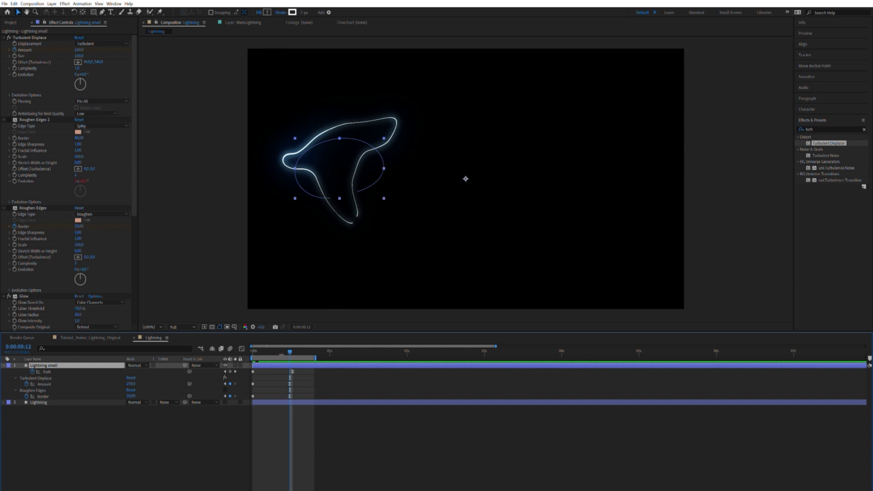
click(71, 364)
click(131, 383)
text(150)
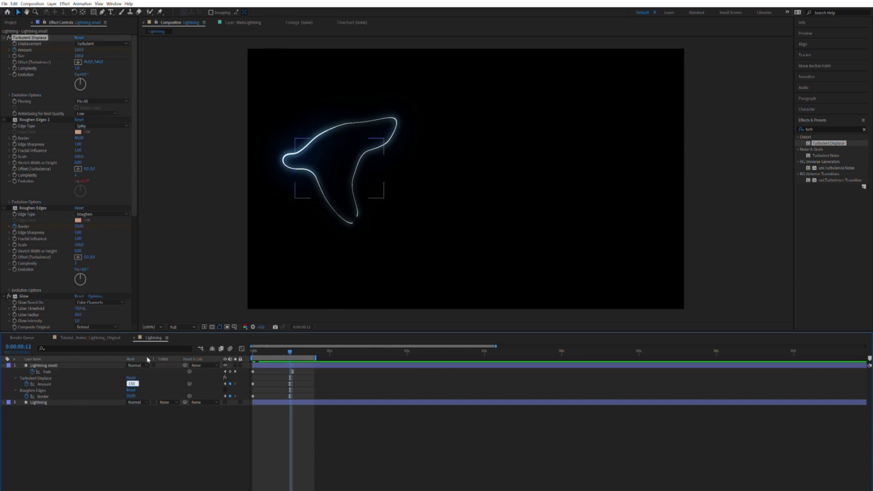
key(Return)
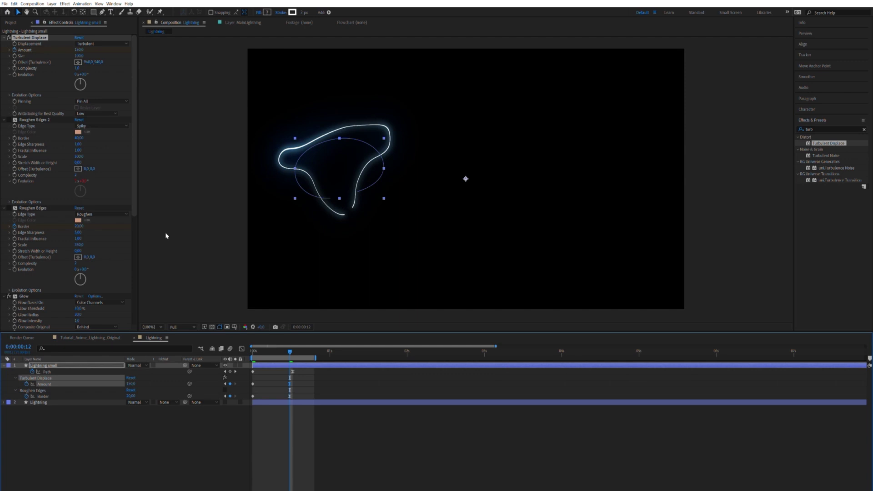
Step: Set the Turbulent Displace Size on Lightning small to 30, preview the animation and return to the first frame
click(100, 410)
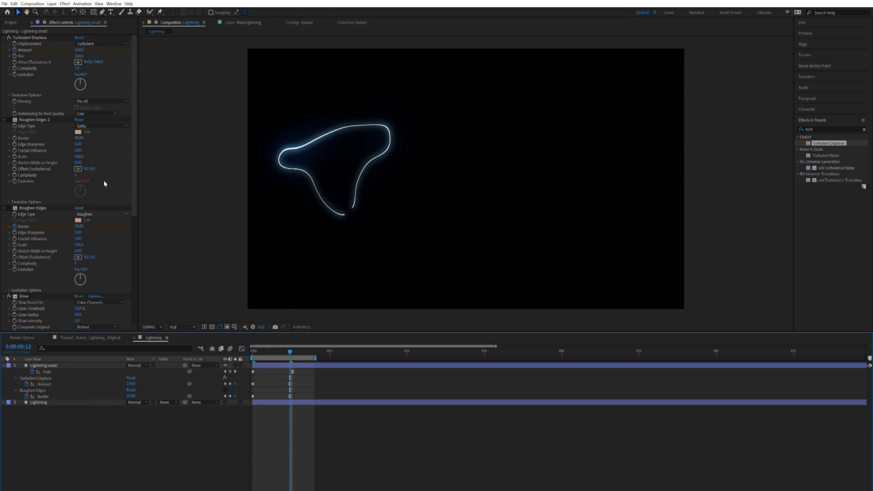
click(80, 56)
text(30)
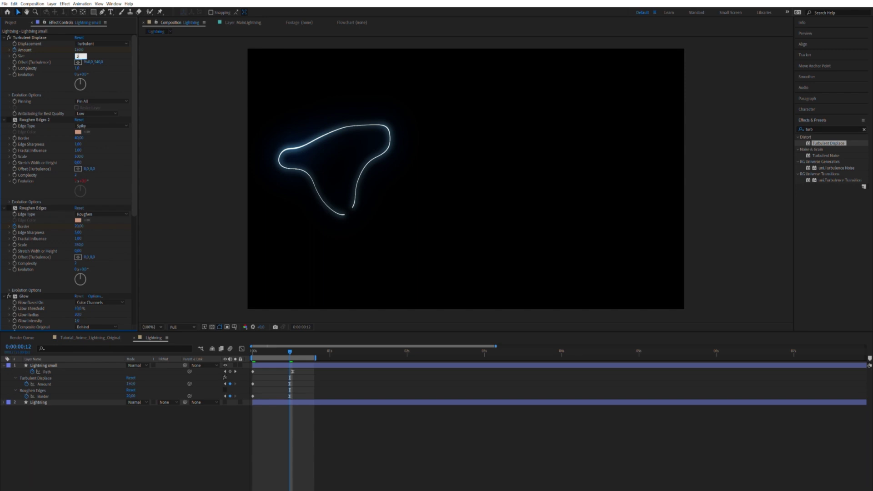
key(Return)
key(space)
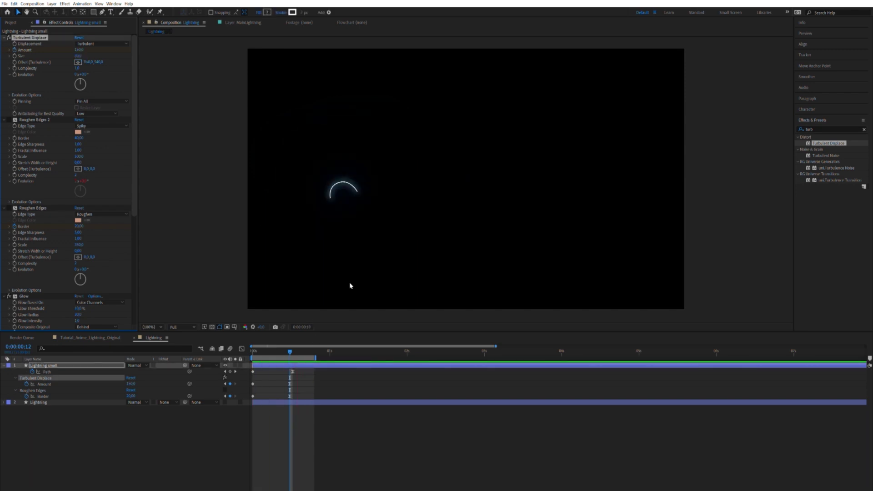
key(space)
key(Home)
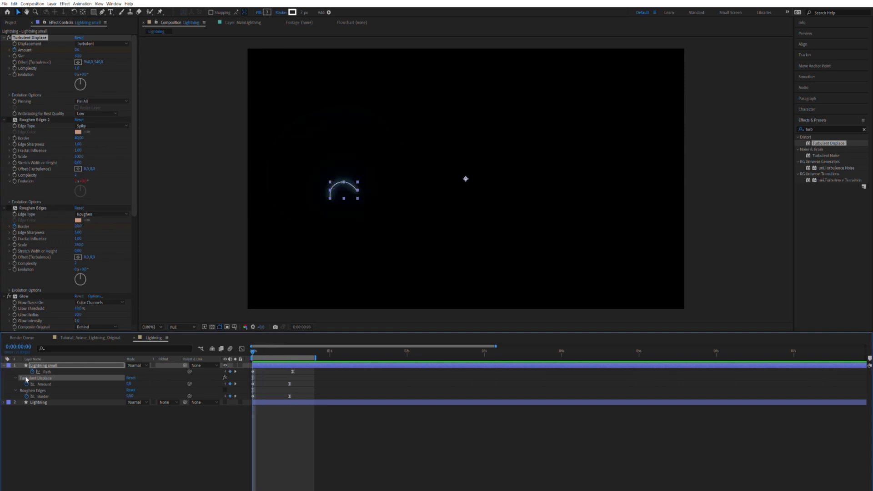
Step: Set Stroke 1's width on Lightning small to 20 and keyframe it at the first frame
click(4, 365)
click(3, 365)
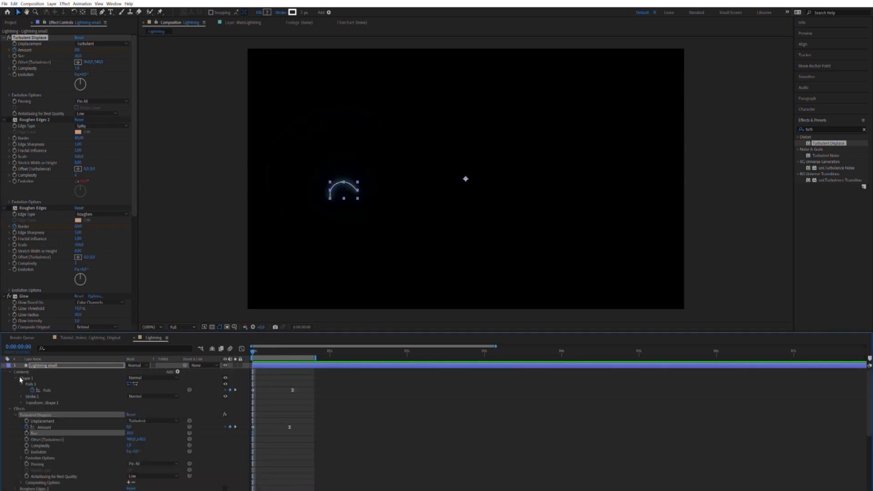
click(22, 396)
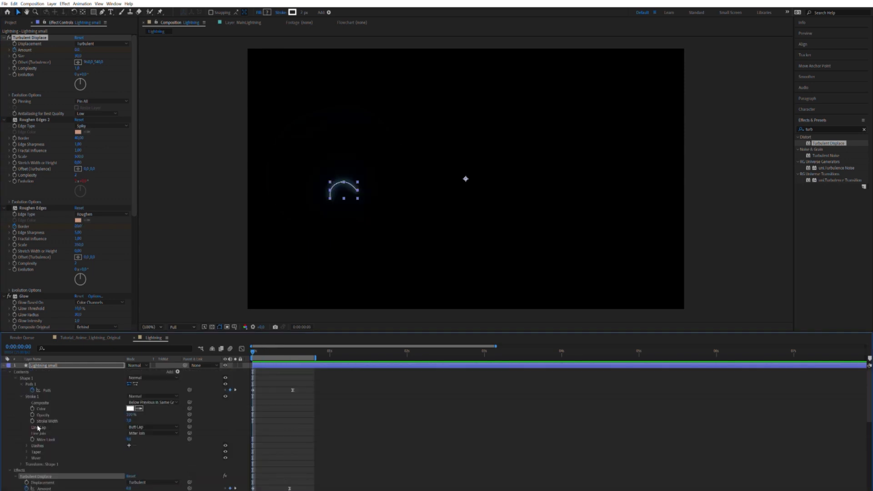
click(129, 420)
text(20)
key(Return)
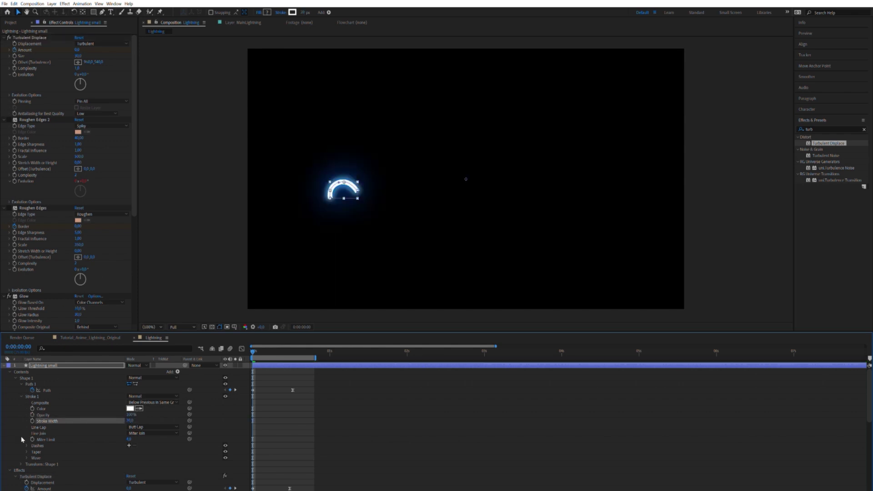
click(32, 420)
Step: Keyframe Stroke 1's width on Lightning small at 0 on frame 13 and ease that keyframe
click(293, 351)
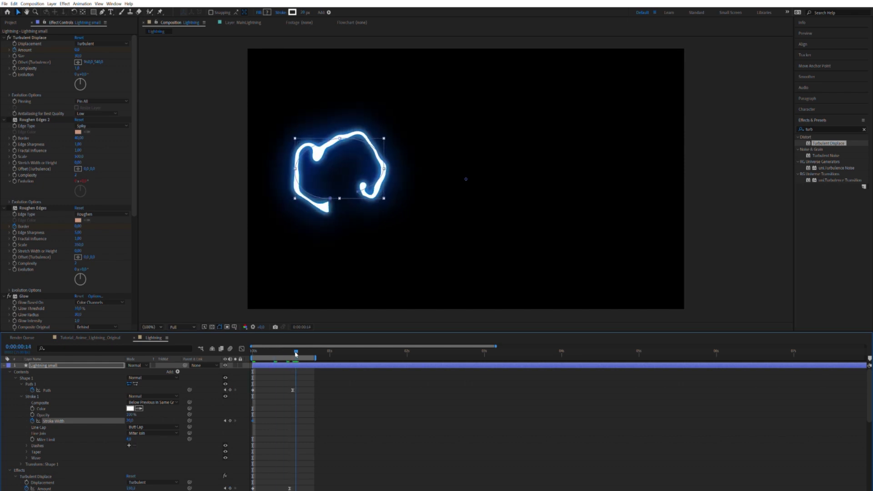
click(218, 407)
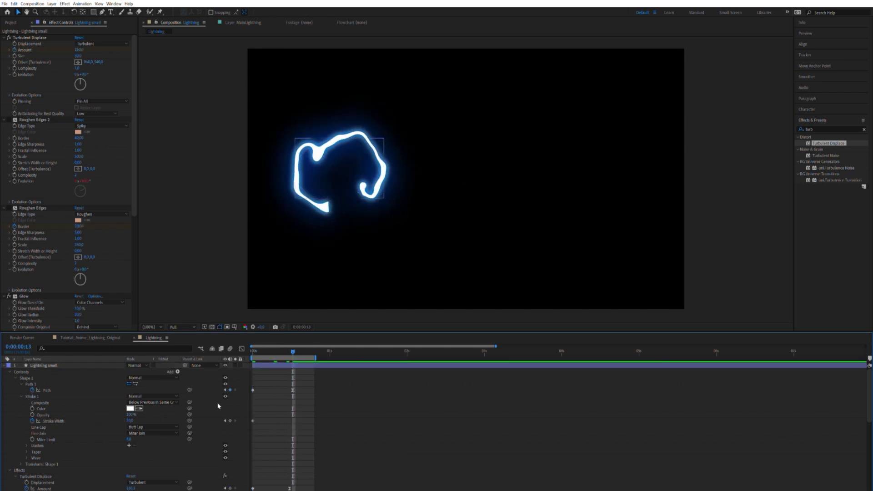
click(130, 421)
text(0)
key(Return)
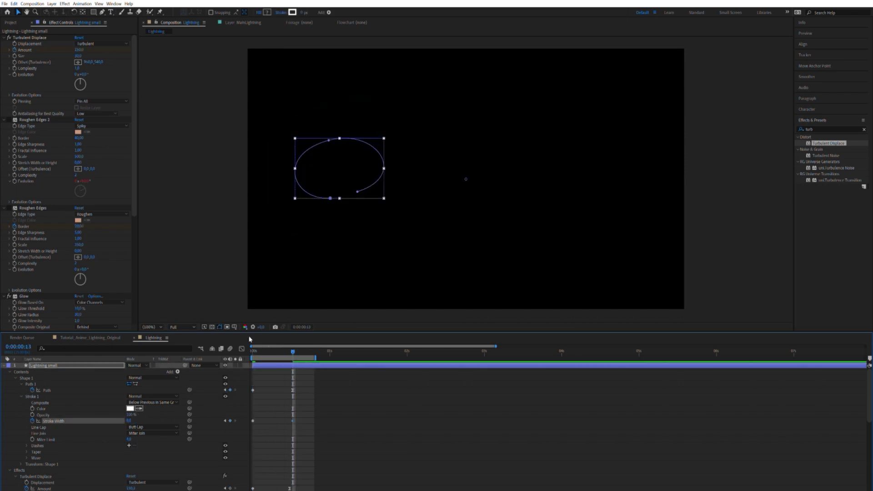
drag(304, 428, 288, 413)
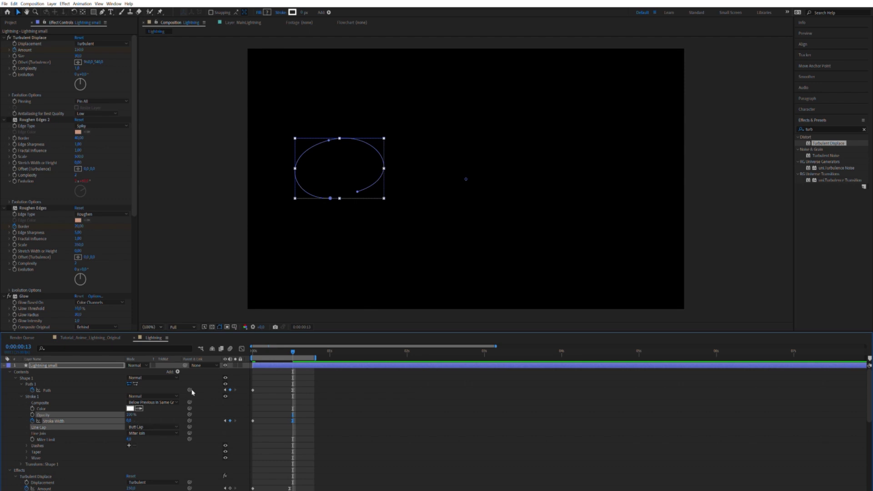
drag(280, 345, 262, 346)
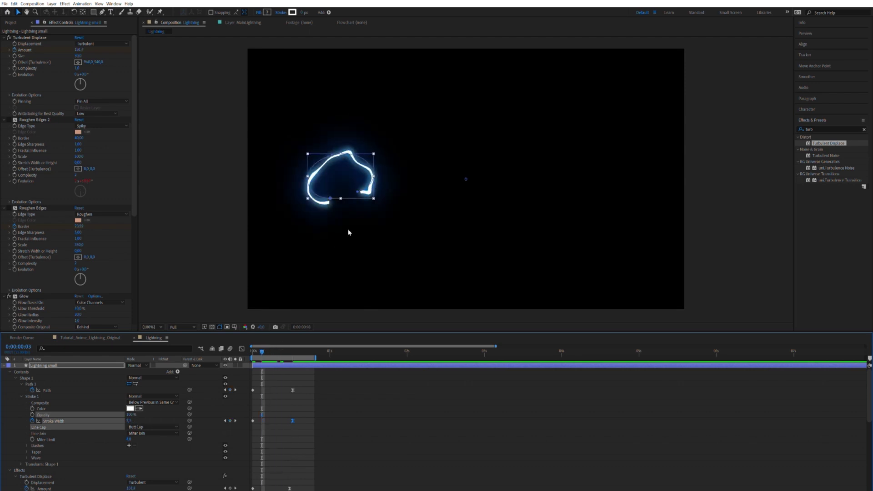
Step: Set Stroke 1's Line Cap on Lightning small to Round Cap and preview the animation from the first frame
click(148, 439)
drag(271, 351, 110, 335)
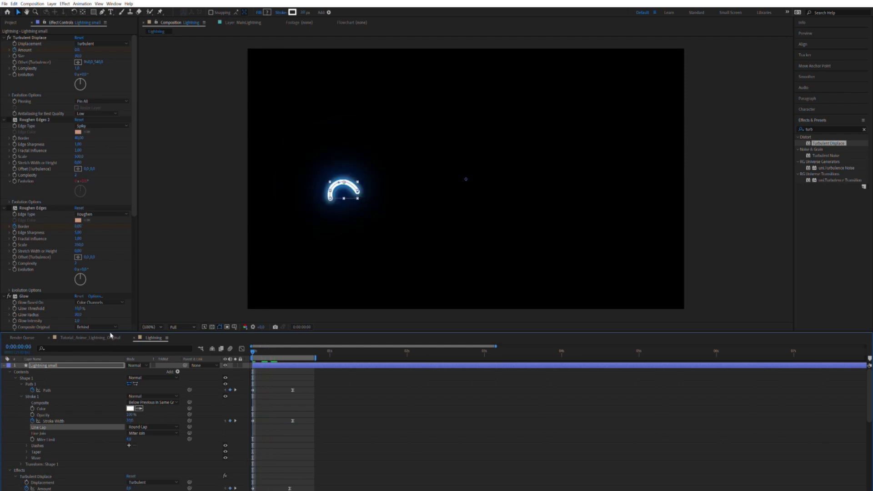
key(space)
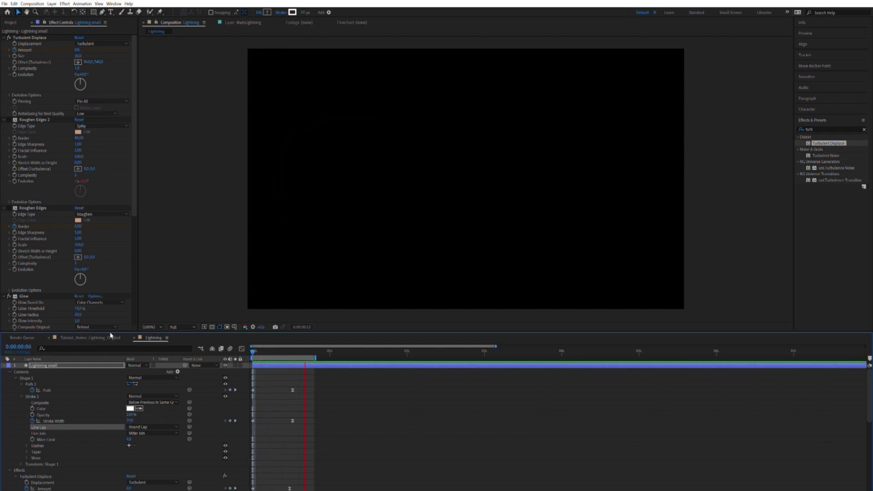
key(space)
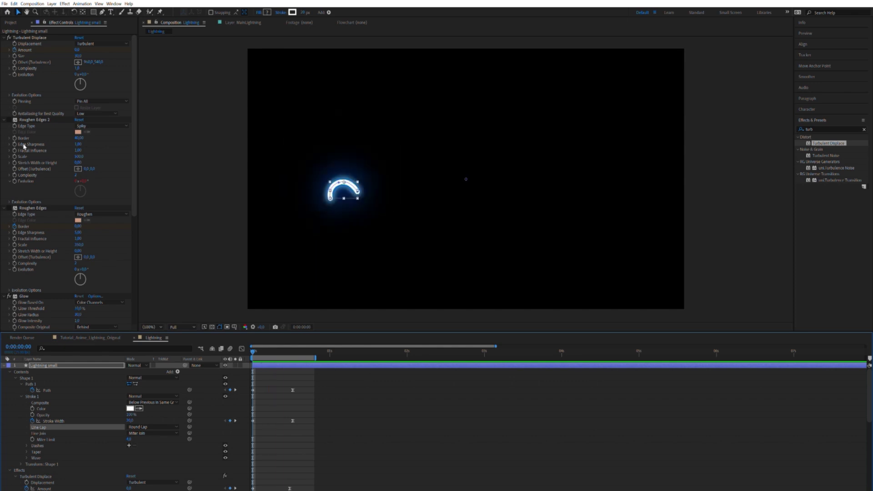
Step: Re-enable the Roughen Edges 2 effect on Lightning small, leaving Roughen Edges off, and preview the animation
click(10, 207)
click(10, 208)
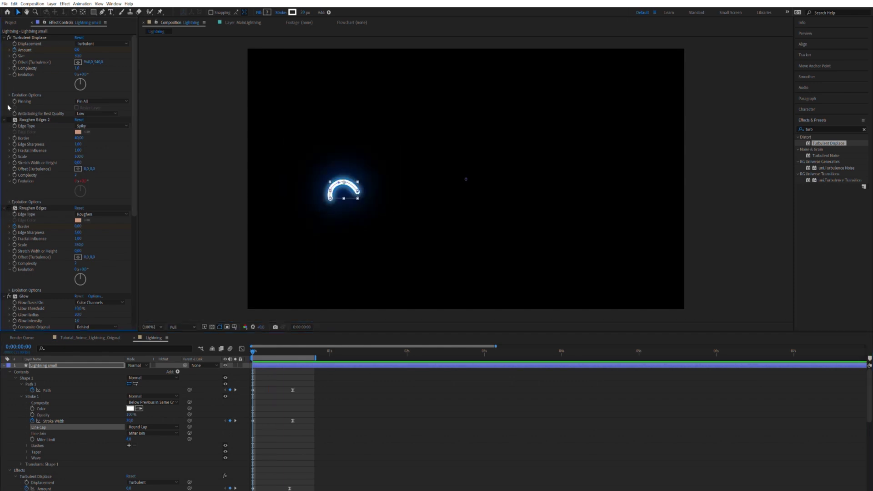
click(9, 120)
key(space)
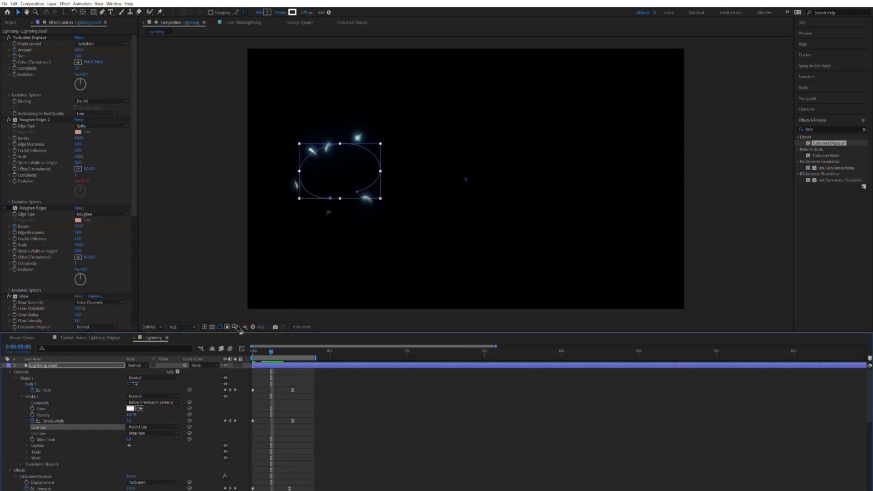
Step: Hide the layer controls in the composition view and check the small arc around frame 6
click(220, 325)
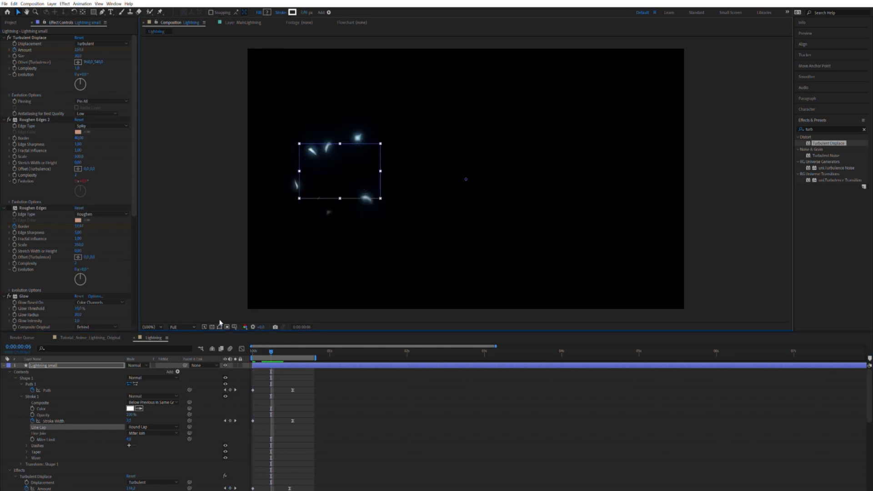
click(220, 325)
drag(255, 348, 270, 350)
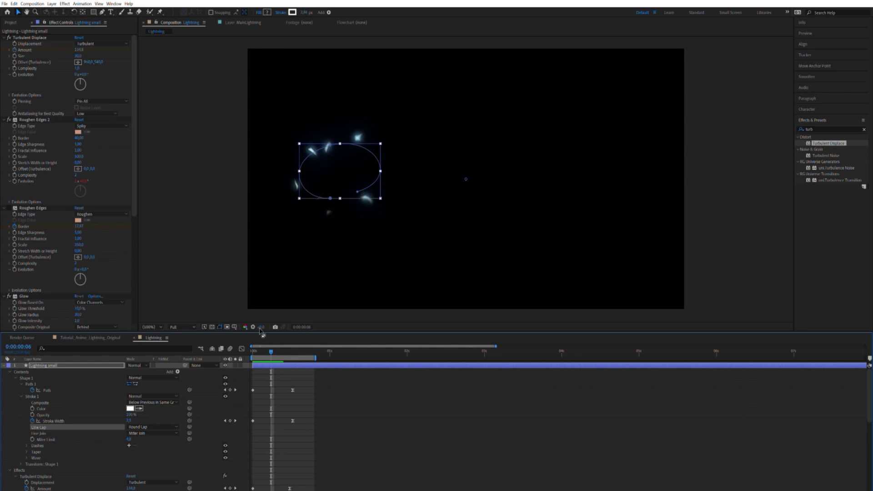
key(ctrl+shift+h)
mouse_move(269, 347)
mouse_down()
mouse_move(258, 347)
mouse_move(271, 349)
mouse_up()
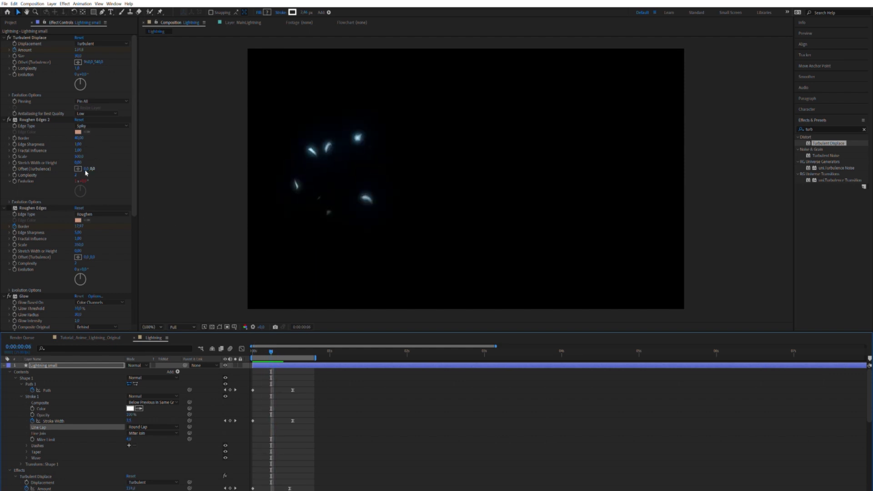
Step: Set the Border of Roughen Edges 2 on Lightning small to 5 and preview the result
click(80, 137)
text(20)
key(Return)
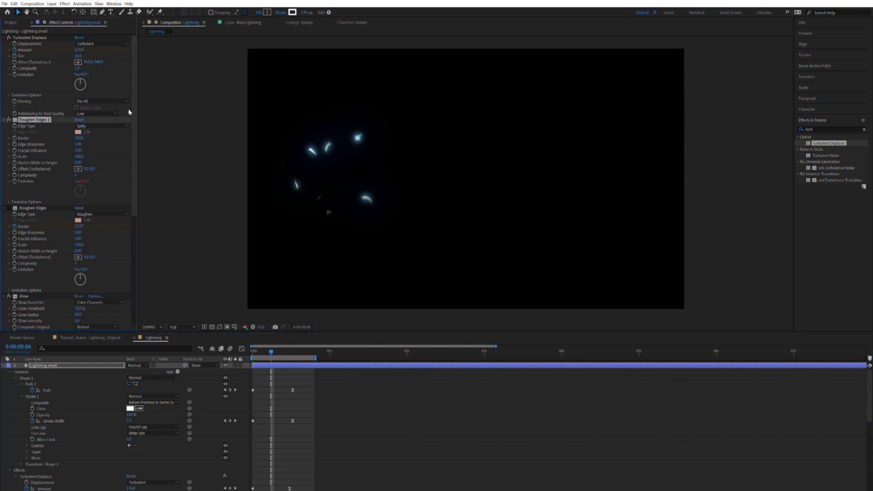
text(5)
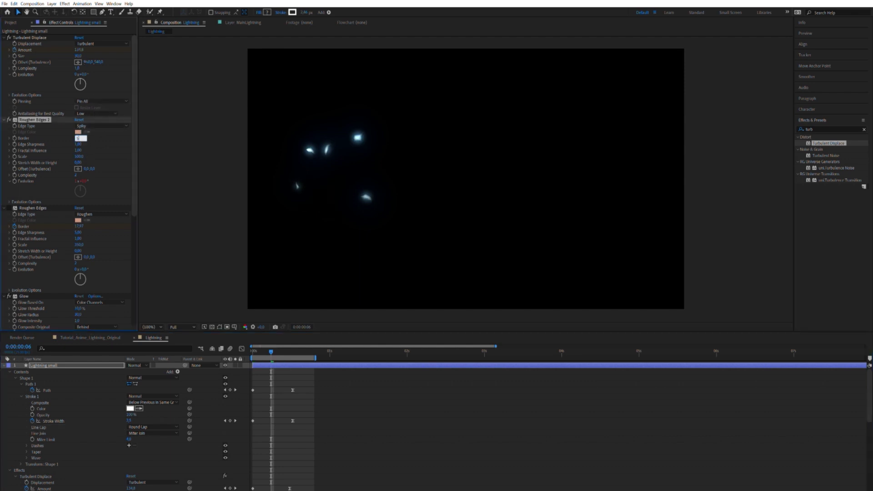
key(Return)
key(space)
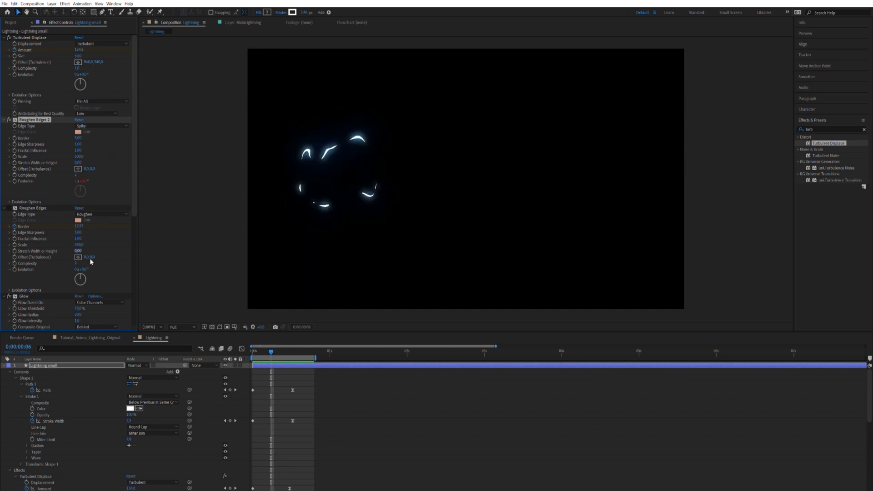
Step: Reveal the Evolution expression of Roughen Edges 2 on Lightning small, set it to time*1500 and preview the animation
click(72, 364)
key(e)
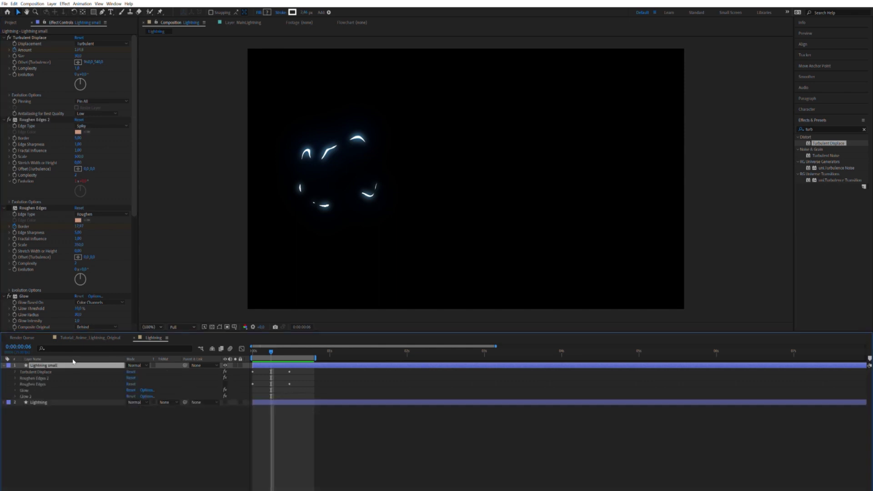
key(u)
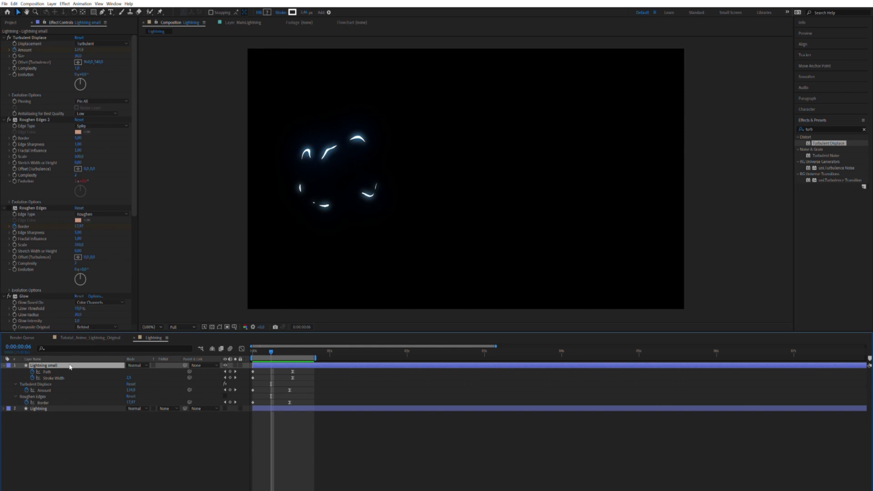
key(e)
key(e)
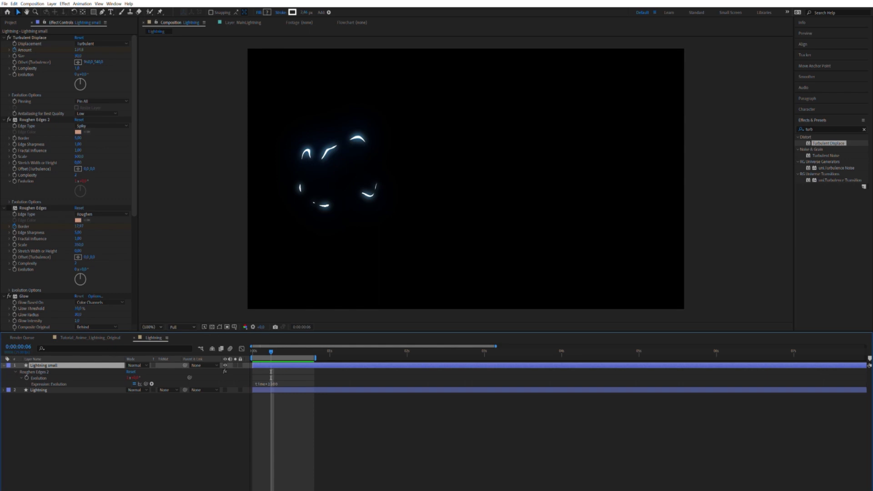
click(272, 382)
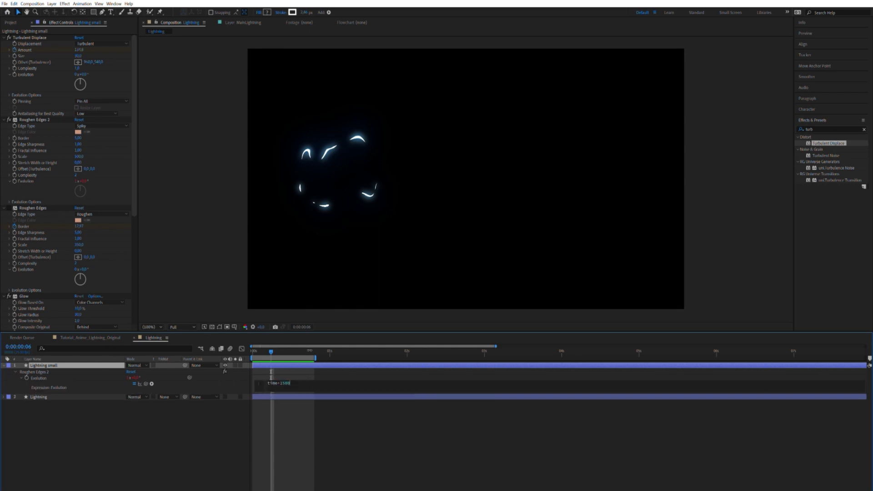
key(KP_Enter)
key(space)
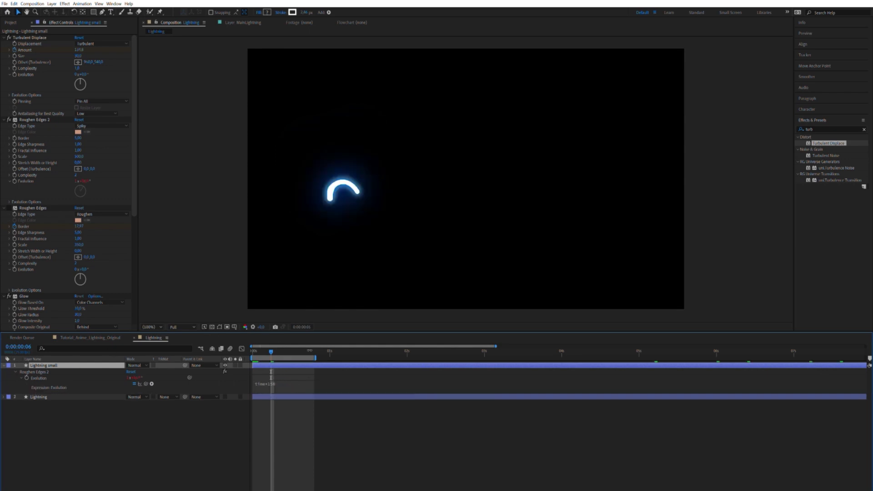
key(space)
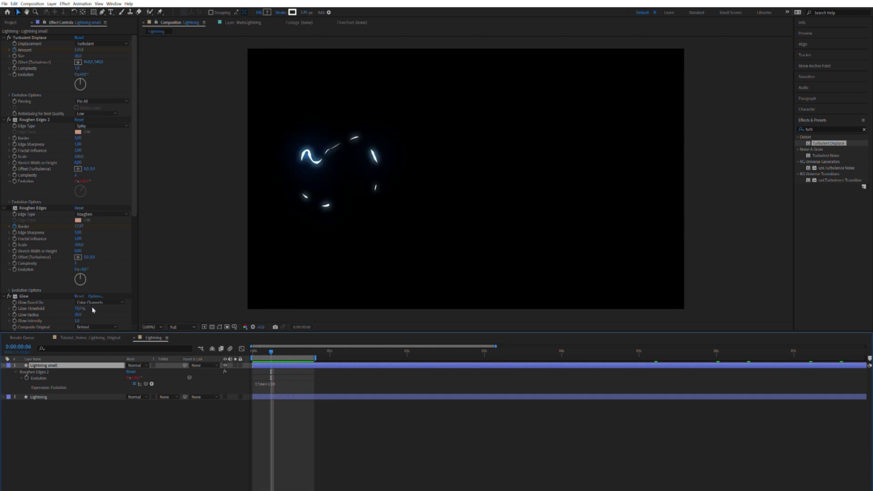
Step: Reveal the Opacity of Lightning small and Lightning, and copy the flicker expression from Lightning's Opacity
key(shift+t)
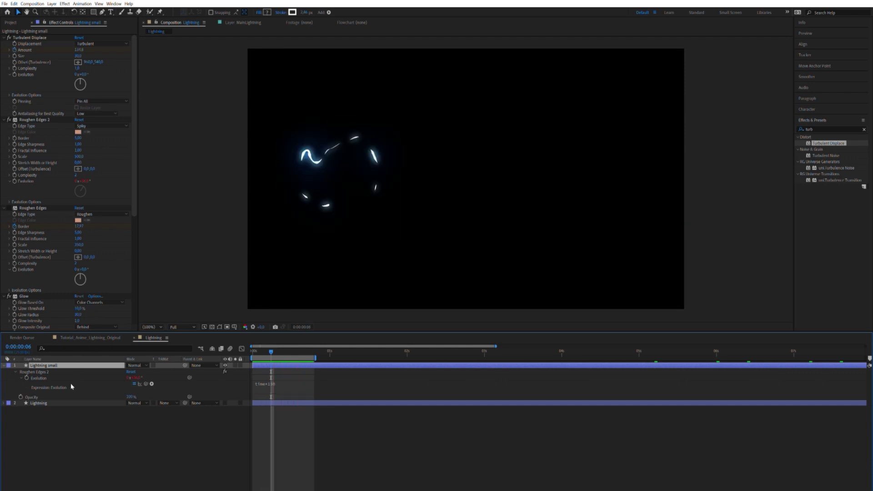
click(37, 397)
click(44, 403)
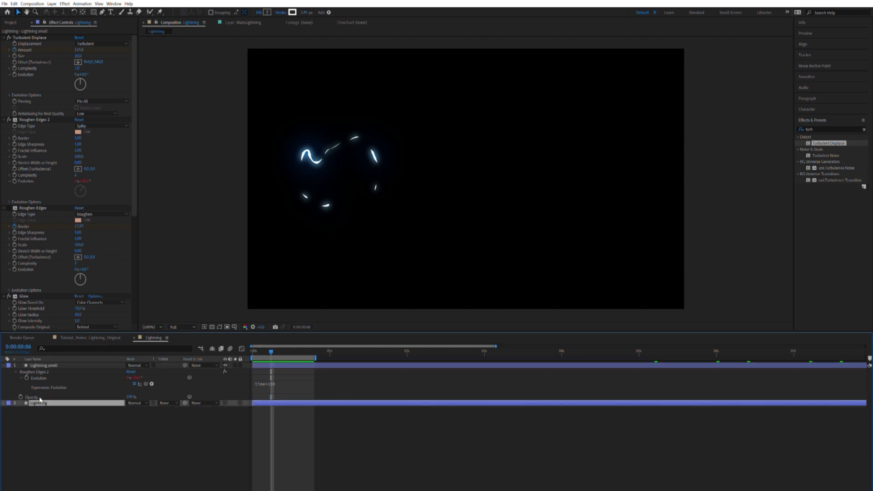
key(t)
click(17, 409)
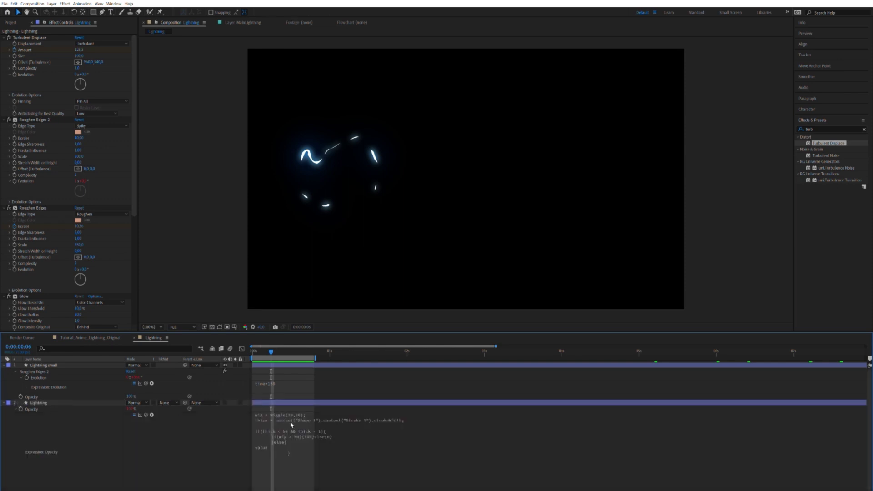
click(289, 425)
click(134, 452)
Step: Add an expression to Lightning small's Opacity and paste the copied flicker code into it
alt+click(21, 396)
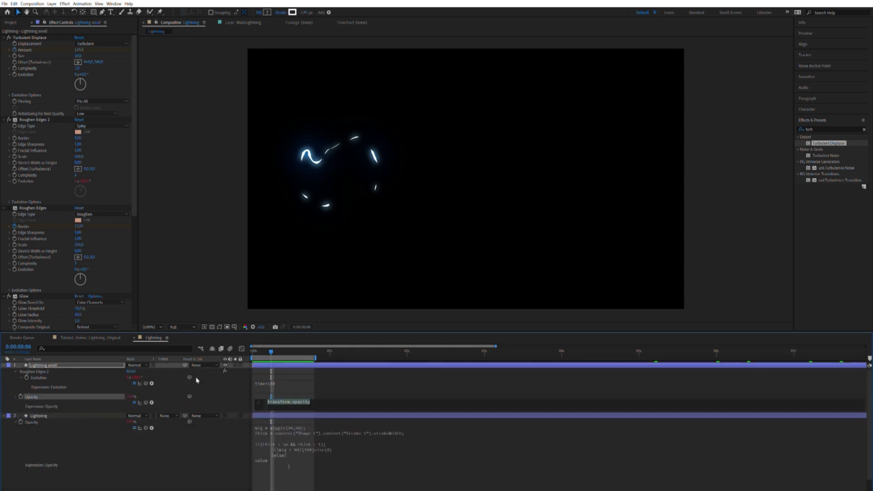
key(ctrl+v)
click(214, 376)
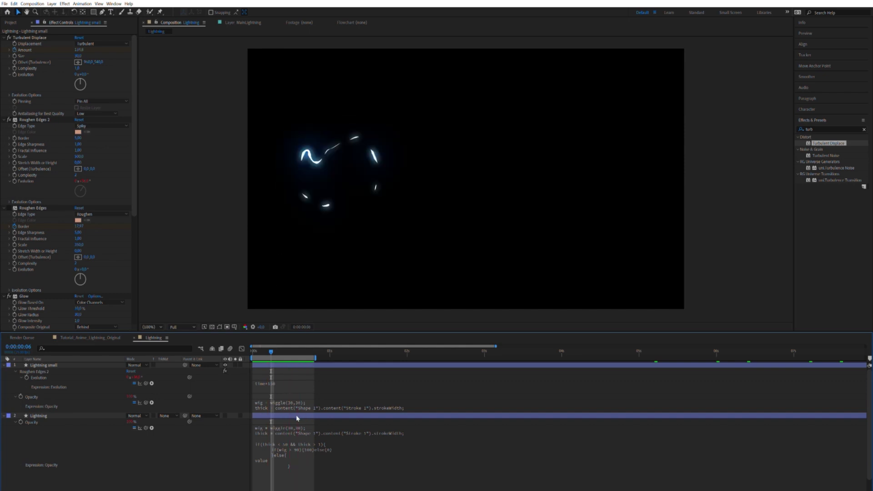
click(304, 408)
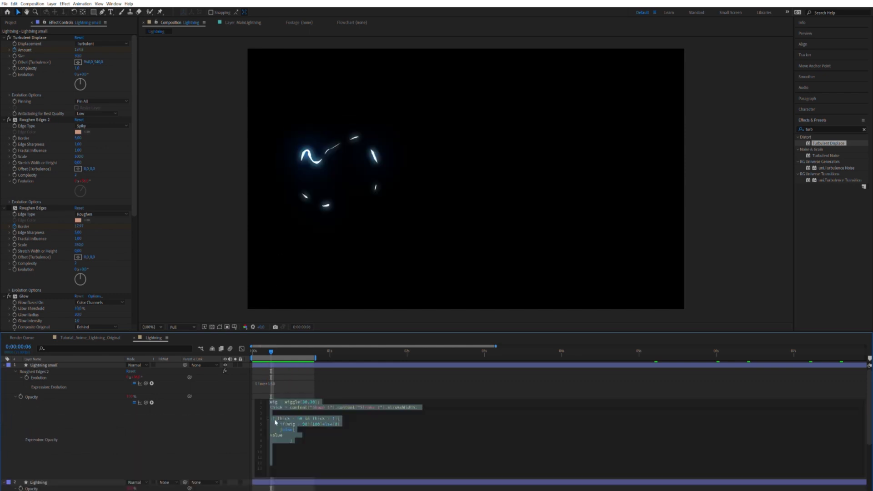
click(67, 364)
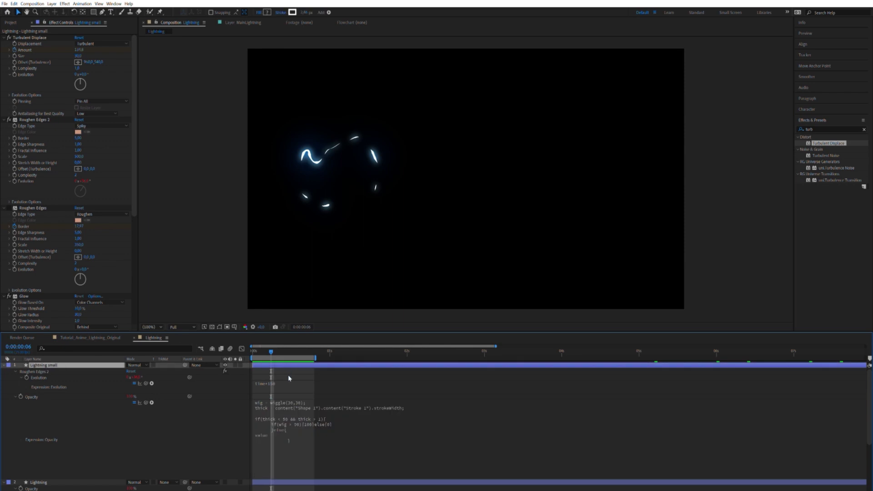
Step: In Lightning small's Opacity expression, set the upper thickness threshold to 15 and the wiggle amplitude to 40, and preview the flicker
click(305, 418)
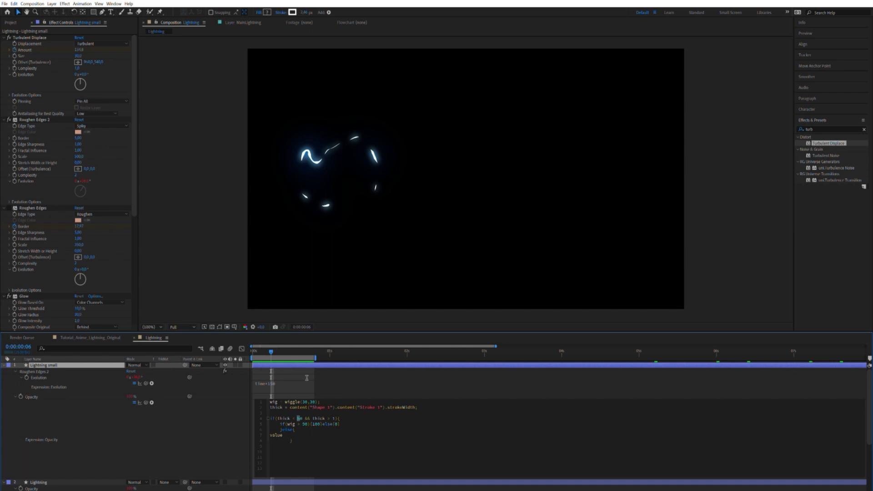
key(shift+Left)
key(shift+Left)
text(15)
click(318, 366)
key(space)
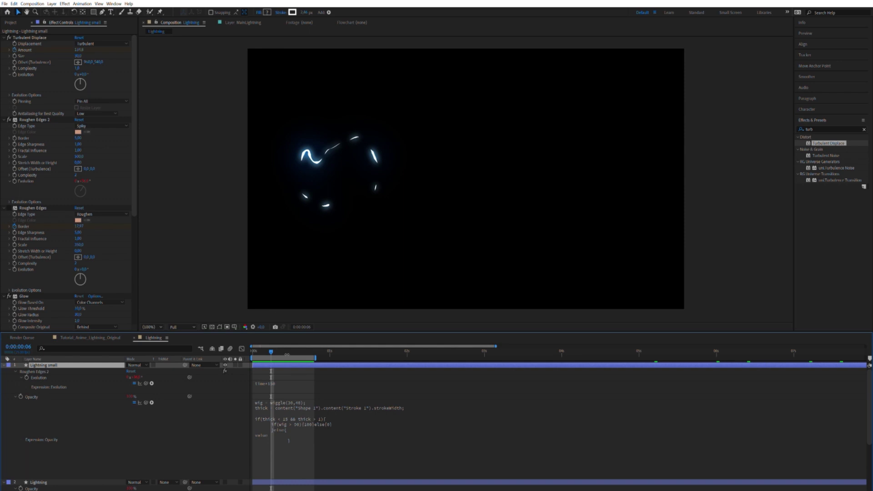
Step: Try a wiggle frequency of 20 in Lightning small's Opacity expression, and settle on wiggle(40,40) after previewing the flicker
click(318, 405)
click(306, 402)
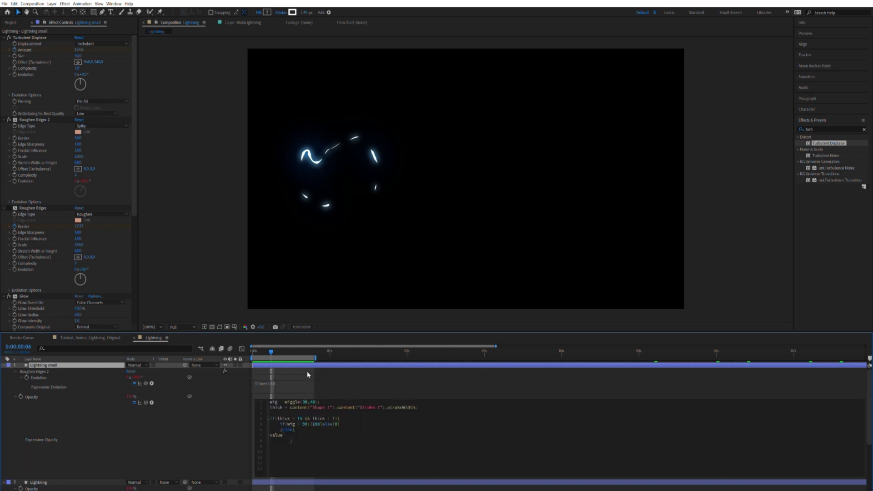
click(307, 374)
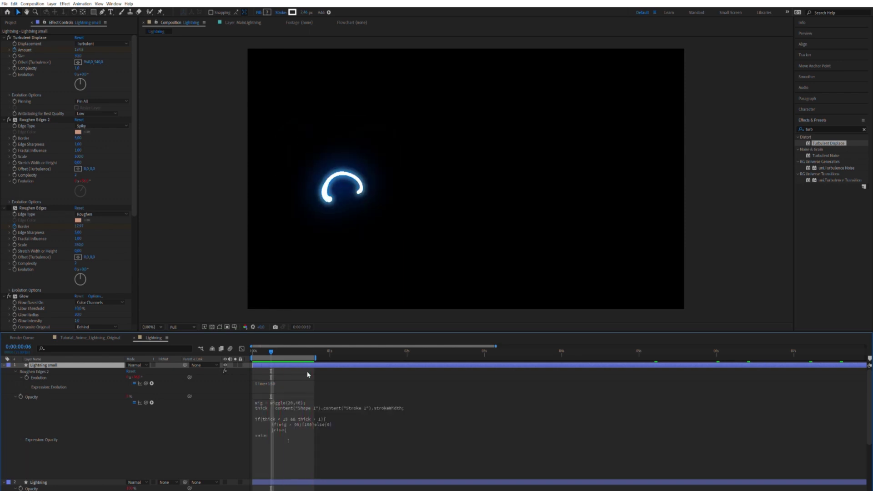
click(296, 404)
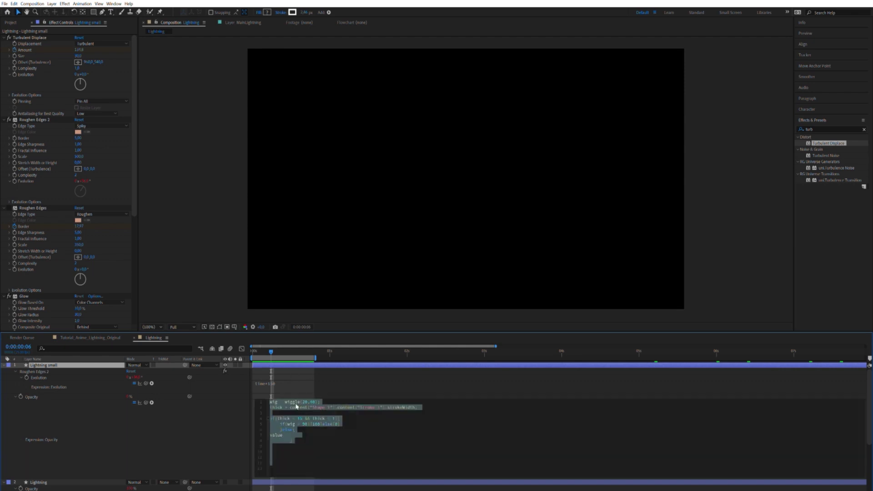
click(302, 402)
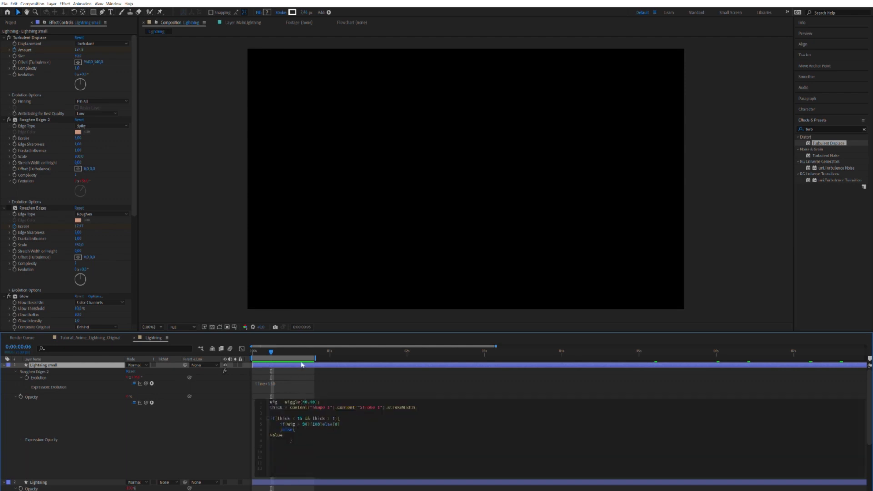
click(303, 364)
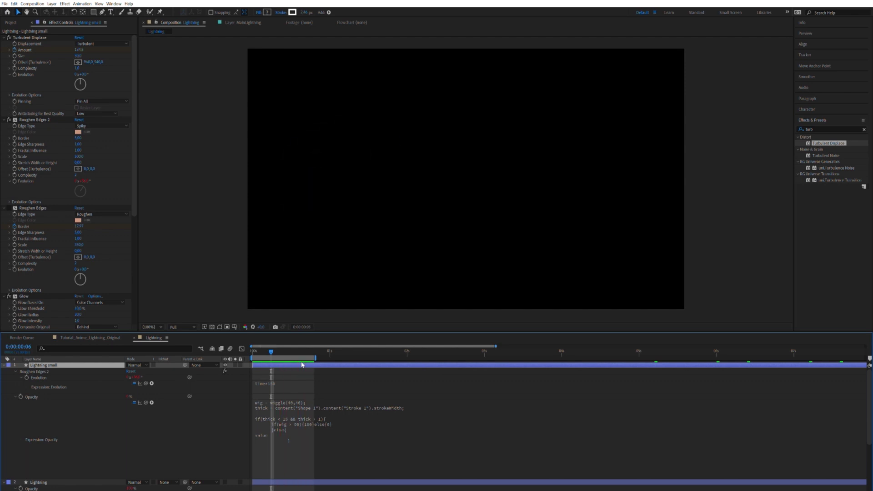
Step: Increase the Border of Roughen Edges 2 on Lightning small to break up the arc, and preview the animation
click(263, 347)
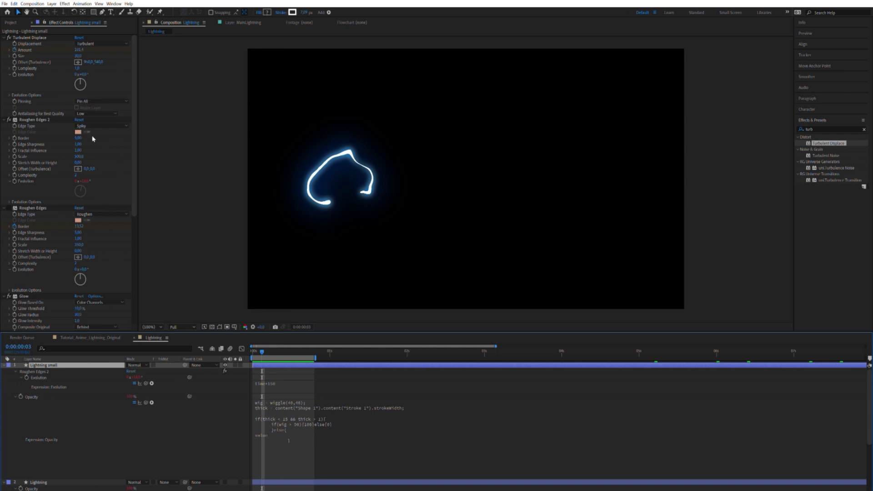
drag(78, 138, 96, 133)
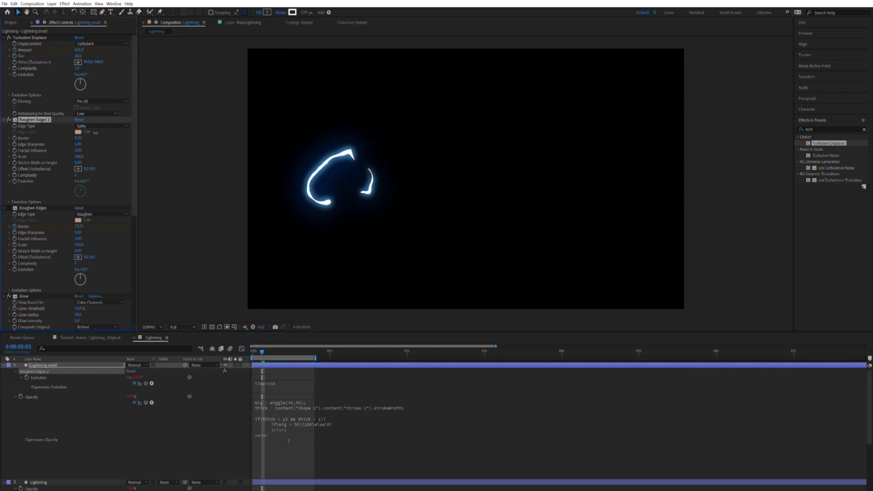
key(space)
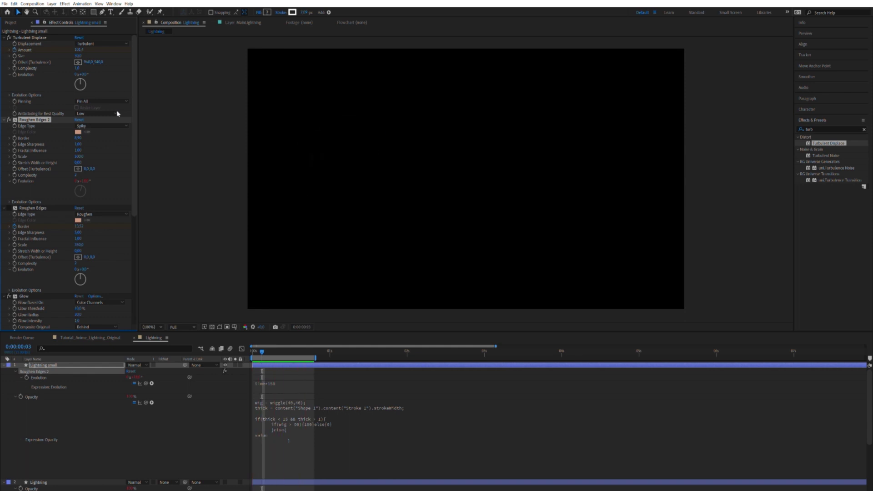
Step: Collapse the properties of Lightning small and duplicate the layer
click(4, 365)
click(43, 365)
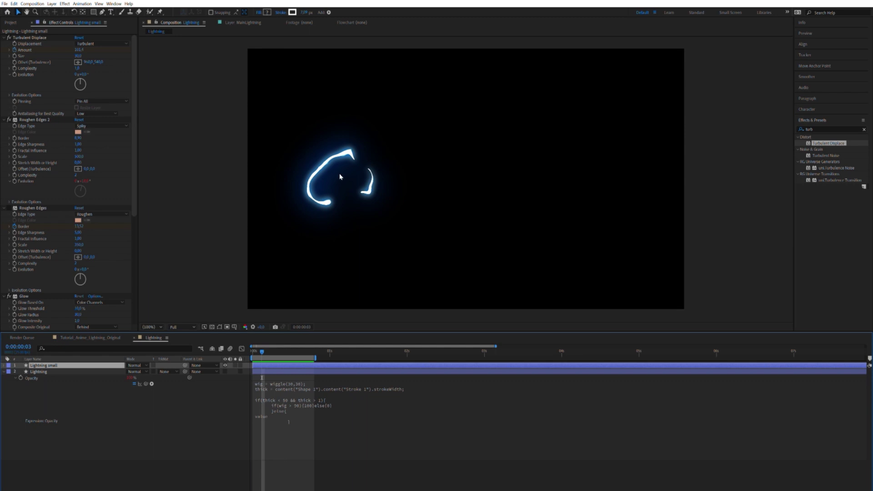
key(ctrl+d)
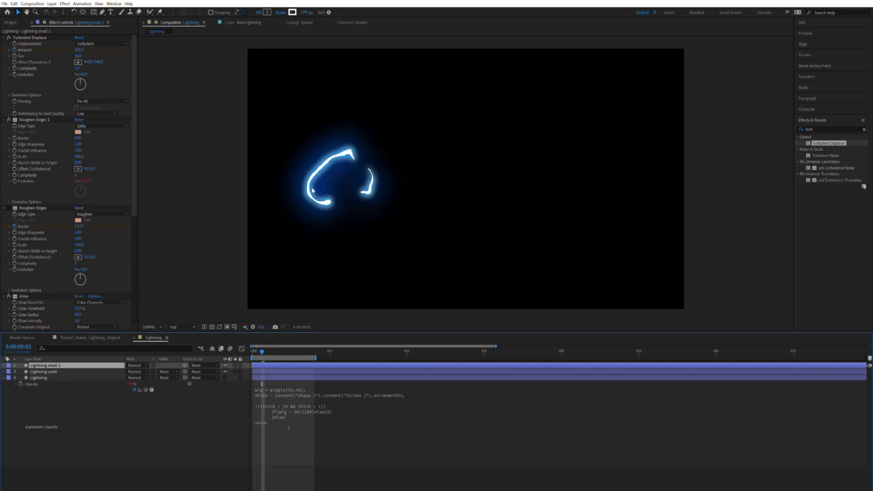
Step: Rotate Lightning small 2, move it up and to the right of the original arc, and delay its start to frame 2
key(p)
key(shift+r)
drag(131, 371, 150, 372)
drag(485, 105, 402, 176)
mouse_move(282, 350)
mouse_down()
mouse_move(291, 350)
mouse_move(265, 351)
mouse_up()
drag(271, 365, 277, 362)
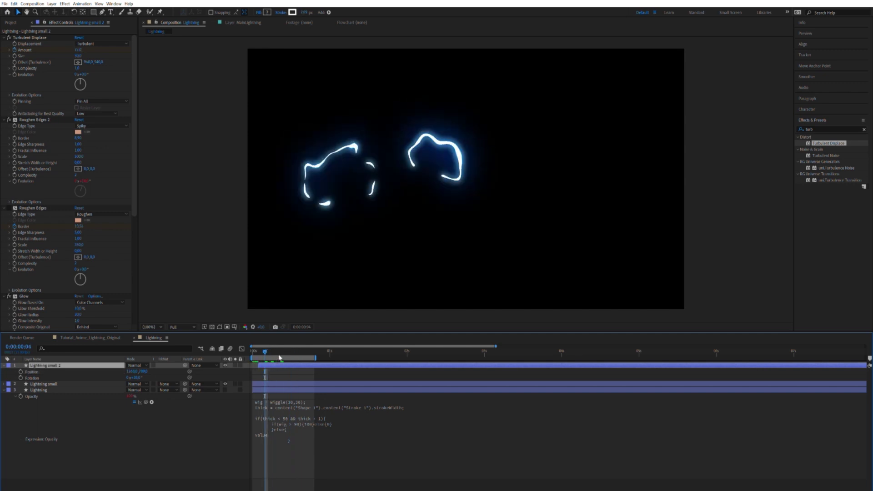
Step: Duplicate Lightning small 2, move the copy down and to the right of it, and delay its start to about frame 4
key(ctrl+d)
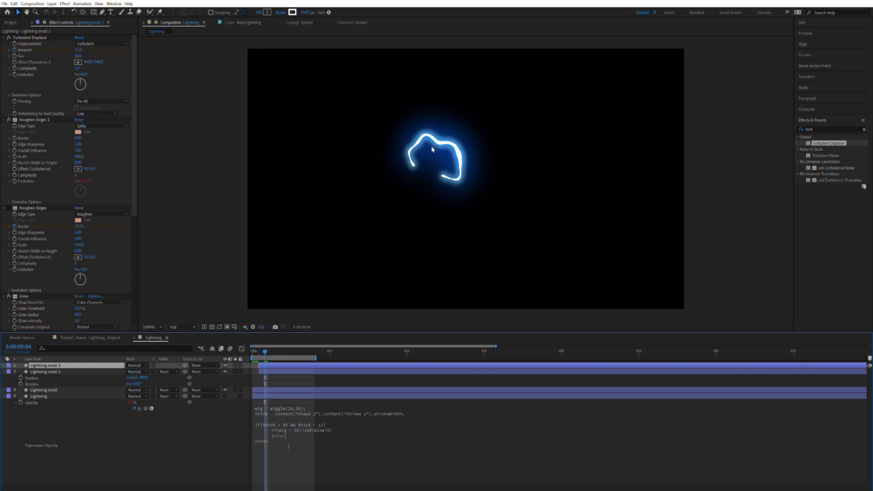
drag(346, 201, 415, 231)
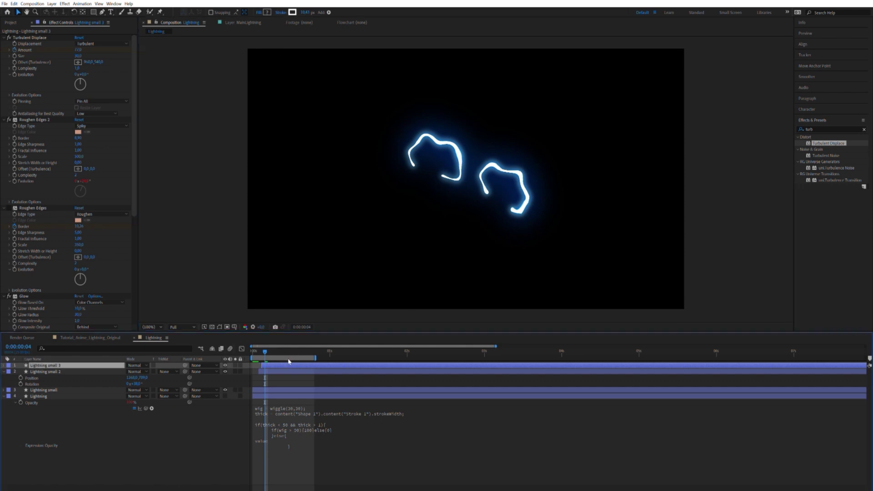
drag(289, 362, 271, 351)
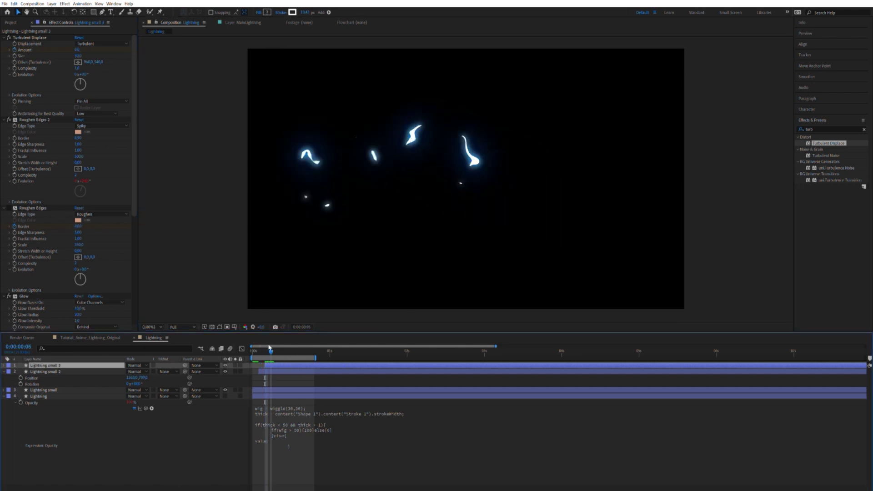
Step: Rotate Lightning small 3 clockwise and reposition it just below Lightning small 2's arc
key(r)
drag(136, 371, 152, 366)
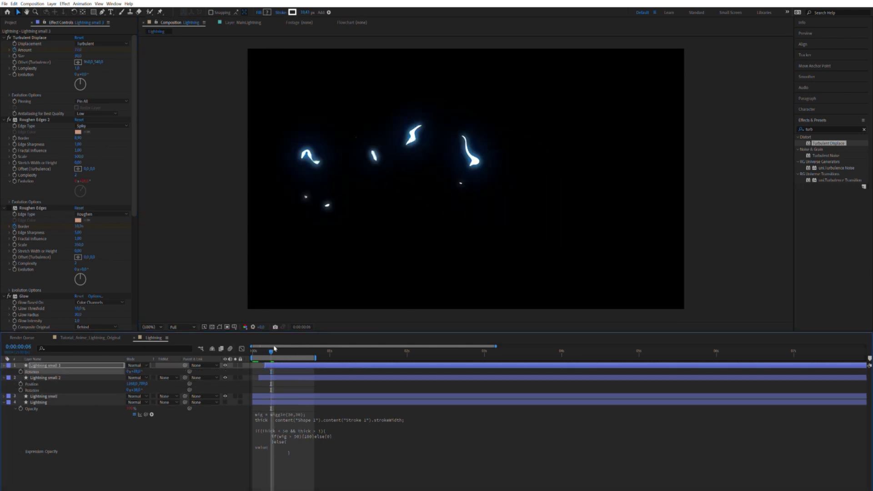
drag(273, 351, 272, 350)
key(Page_Up)
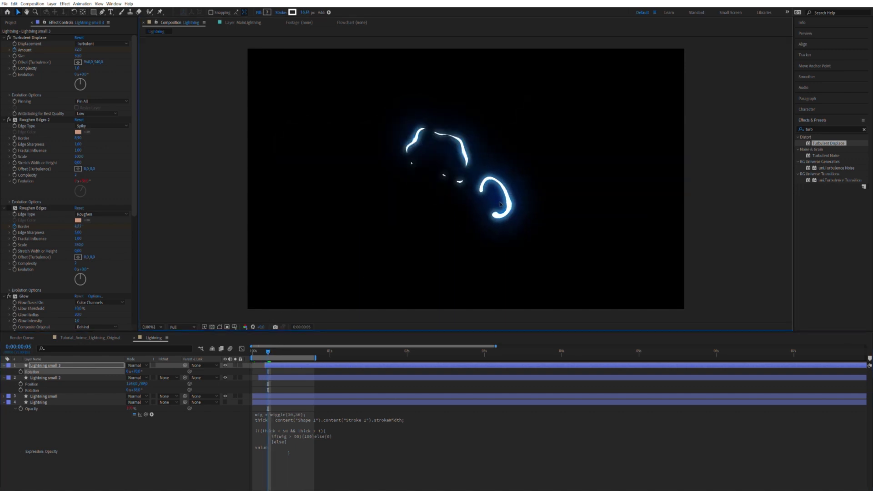
drag(136, 371, 168, 365)
drag(620, 206, 483, 202)
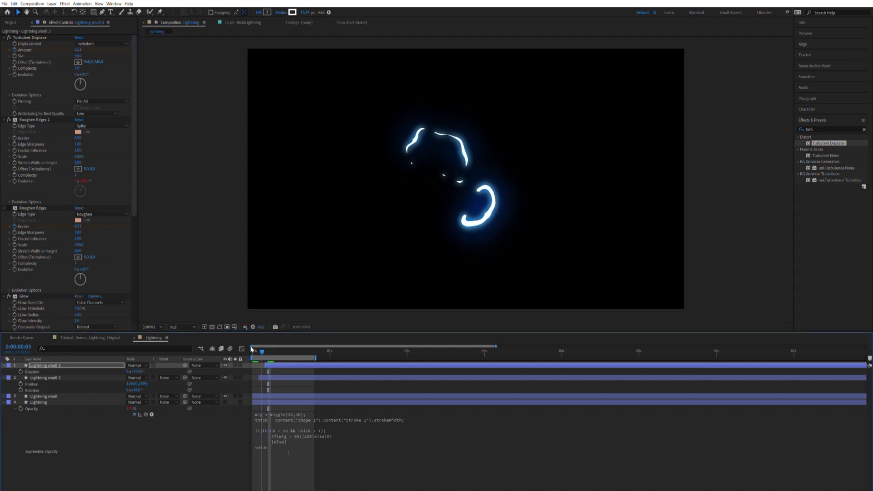
Step: Shift the three Lightning small layers together about five frames later in time, and preview the combined animation
key(Home)
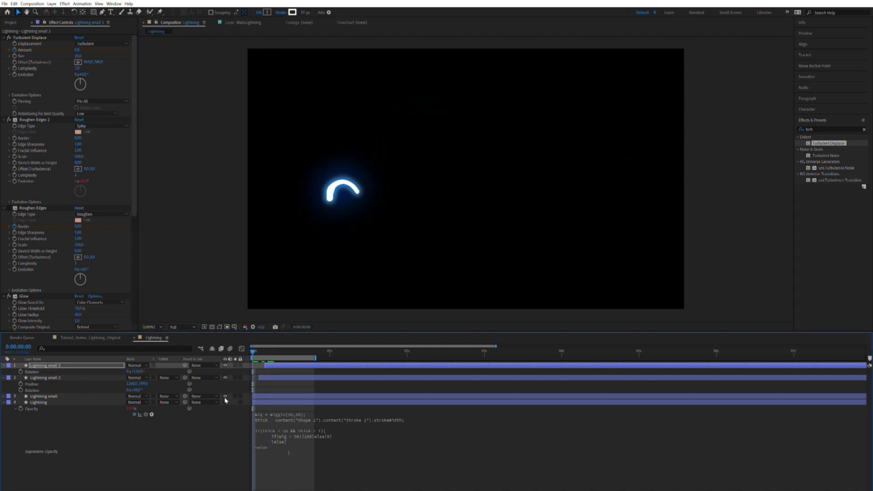
click(258, 395)
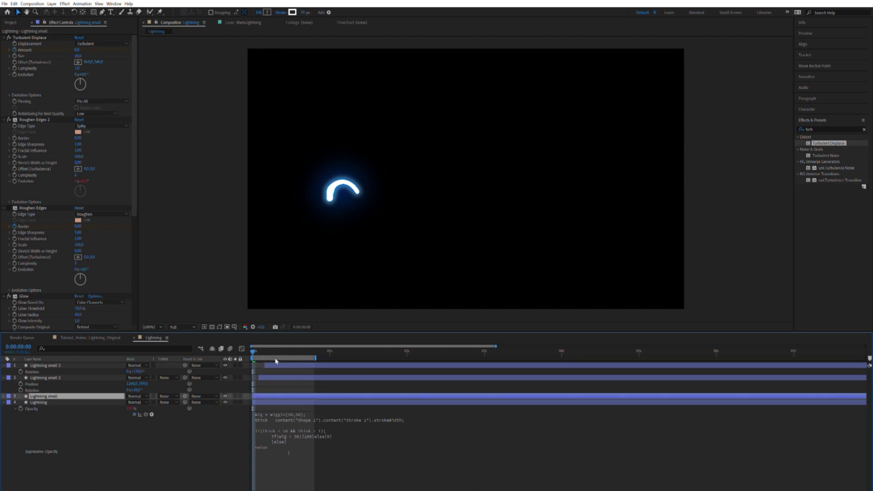
shift+click(275, 364)
drag(277, 364, 293, 364)
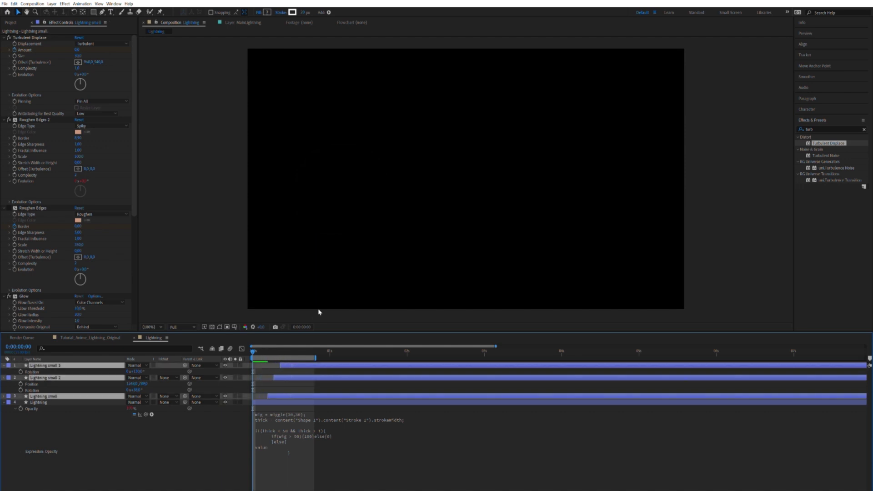
key(space)
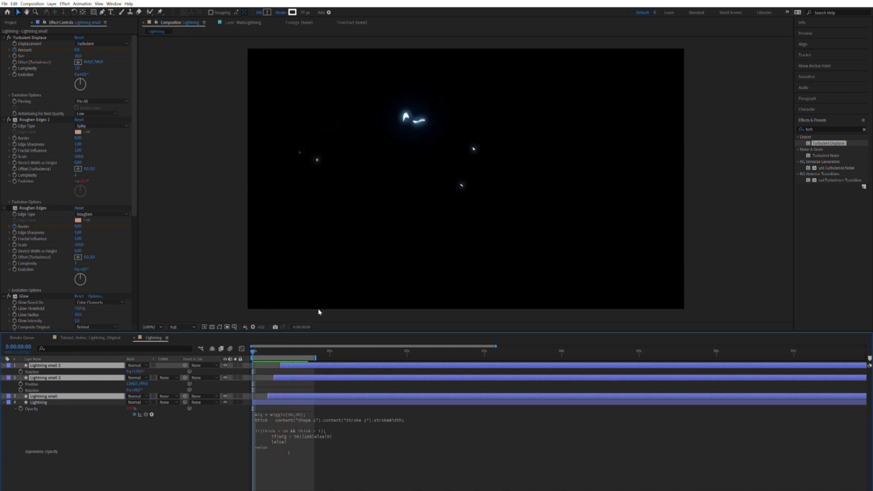
Step: Examine the spiky white flash frame in the Tutorial_Anime_Lightning_Original composition, and return to the Lightning composition
click(84, 338)
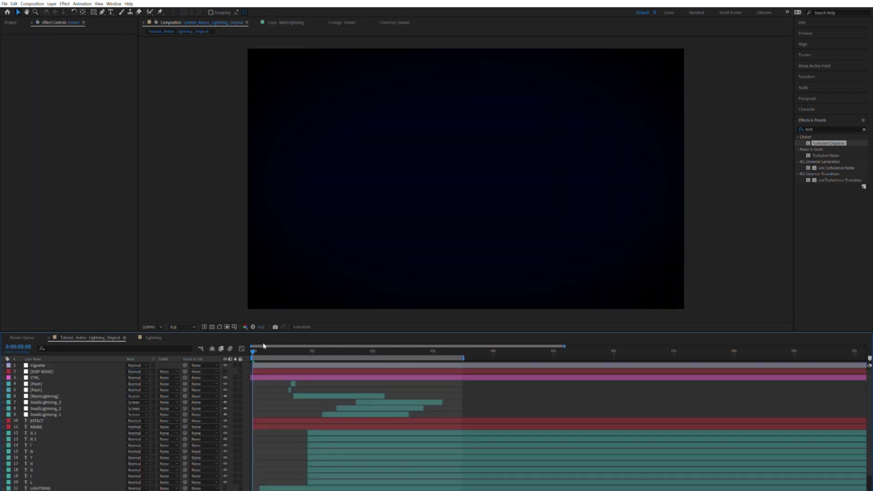
click(265, 348)
drag(268, 348, 292, 345)
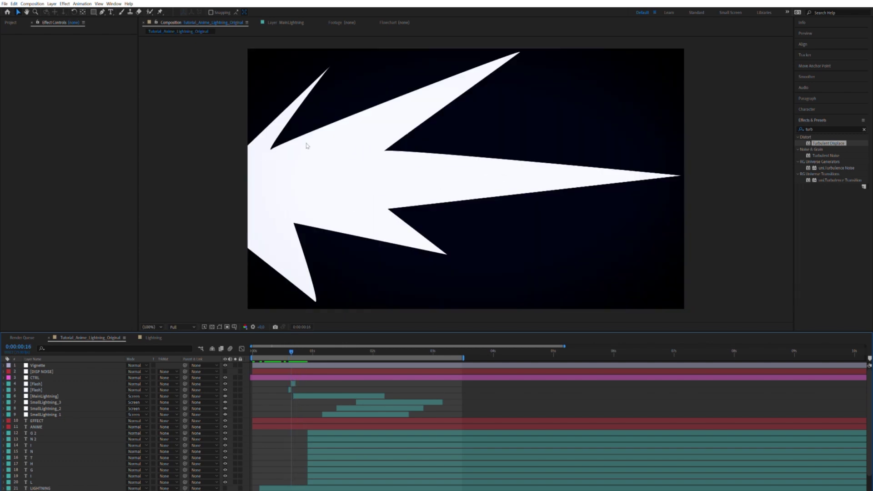
click(153, 337)
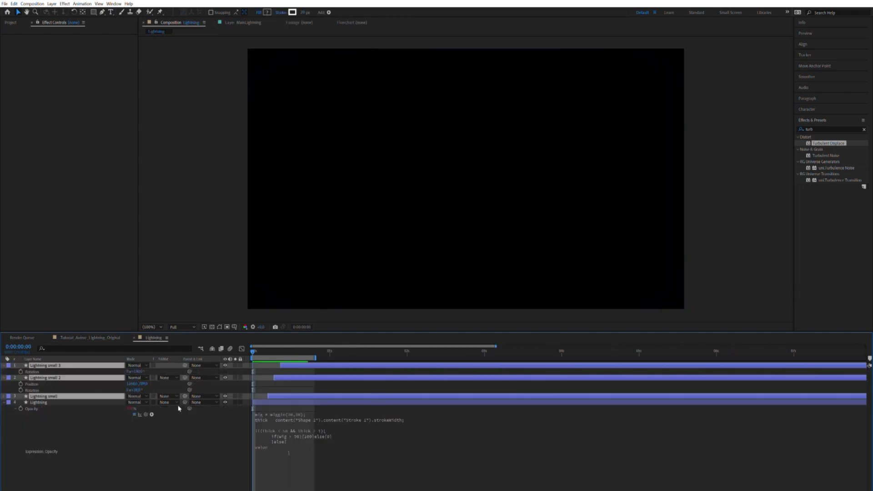
Step: Create a new white solid layer on top of the Lightning composition
click(209, 430)
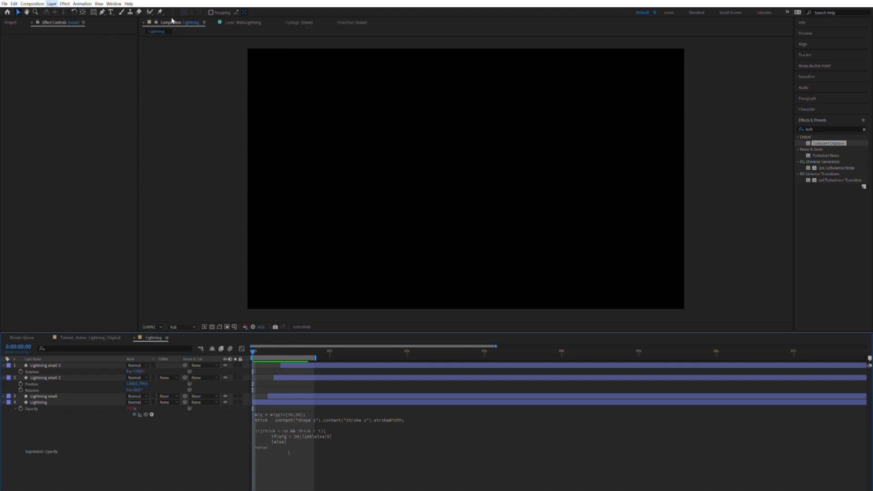
drag(828, 143, 577, 226)
drag(605, 294, 600, 299)
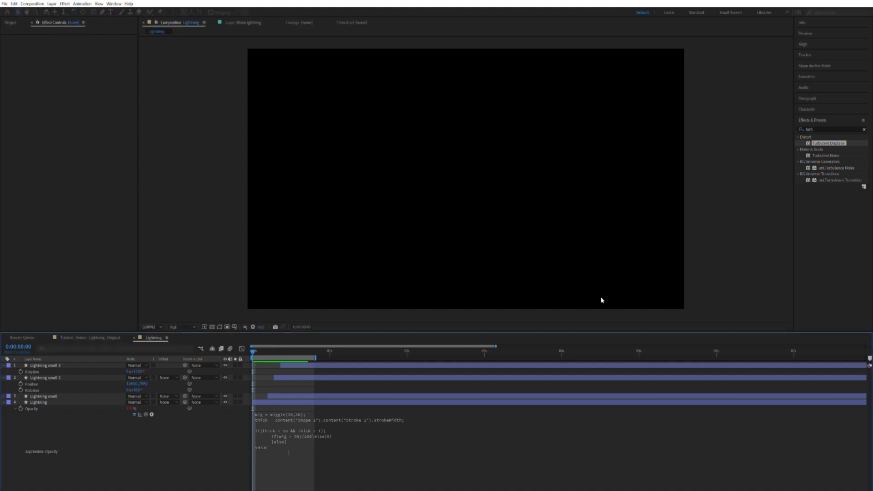
Step: Draw a closed eleven-point spiky burst mask on the white solid, starting beyond the left frame edge with its longest spike pointing right
key(g)
click(233, 172)
click(297, 108)
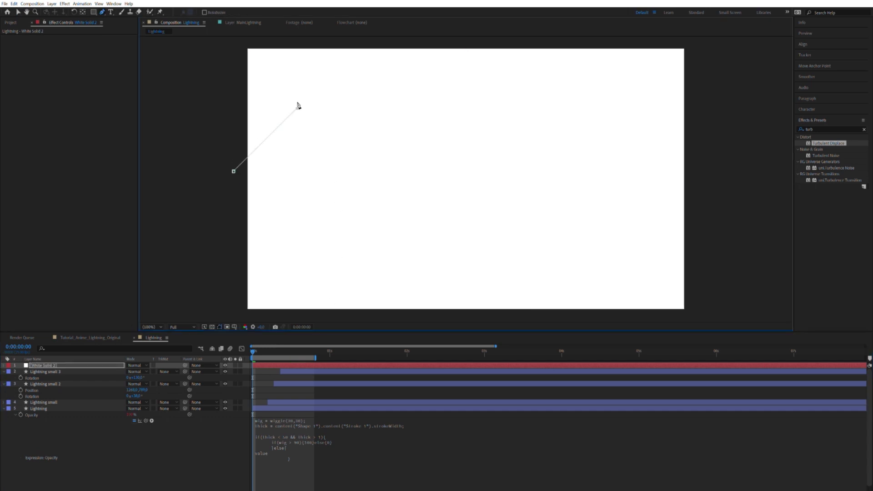
click(285, 157)
click(450, 105)
click(396, 196)
click(629, 197)
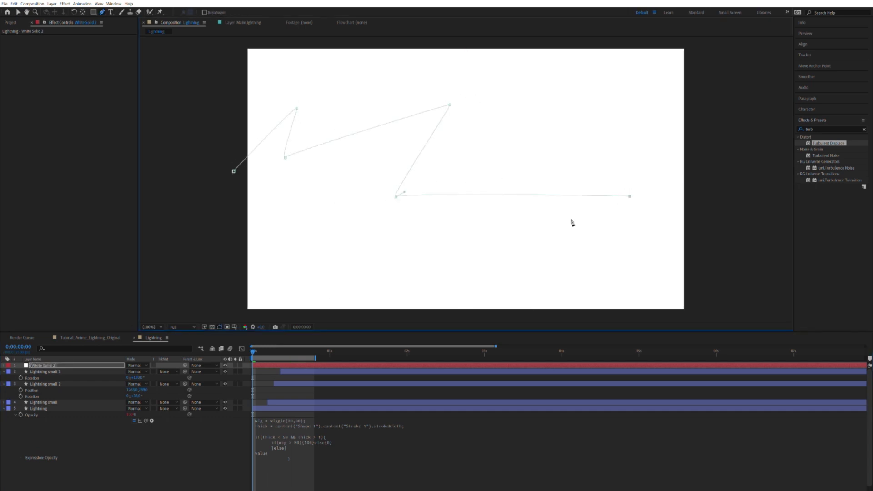
click(404, 234)
click(433, 277)
click(330, 260)
click(317, 290)
click(242, 244)
click(233, 171)
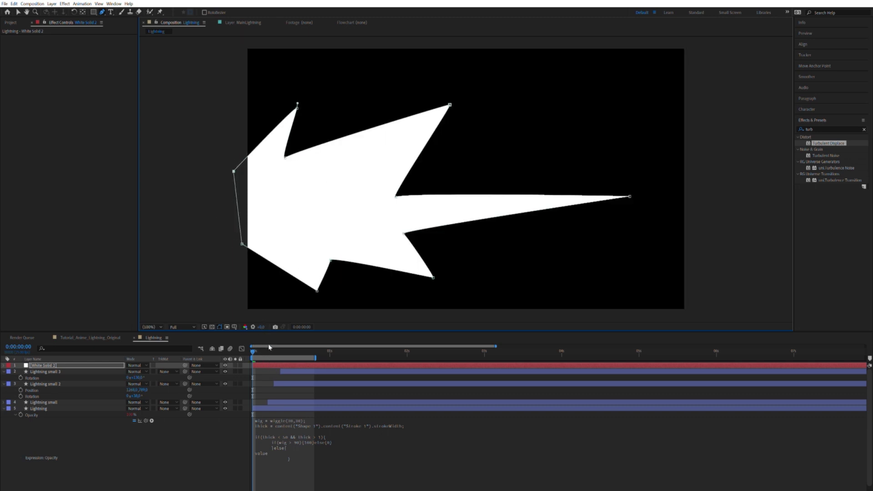
Step: Split the masked white solid at frame 2, delete the part after the cut, and preview the flash with the lightning
key(space)
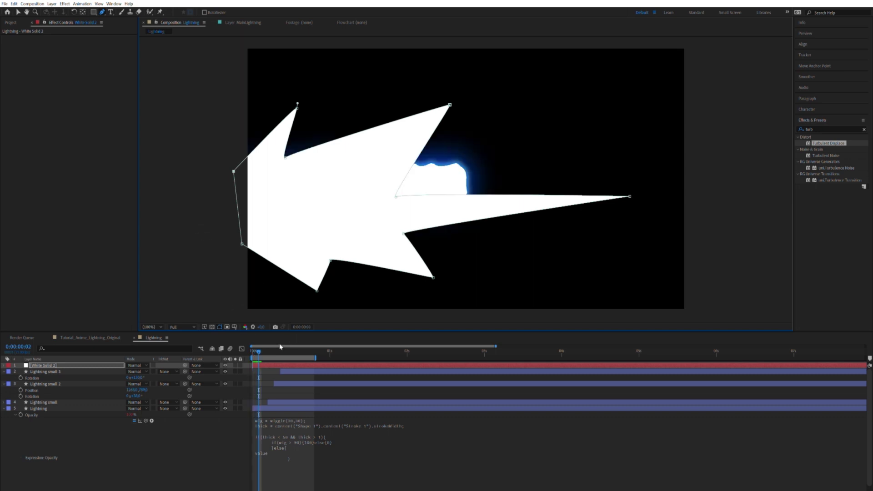
key(ctrl+d)
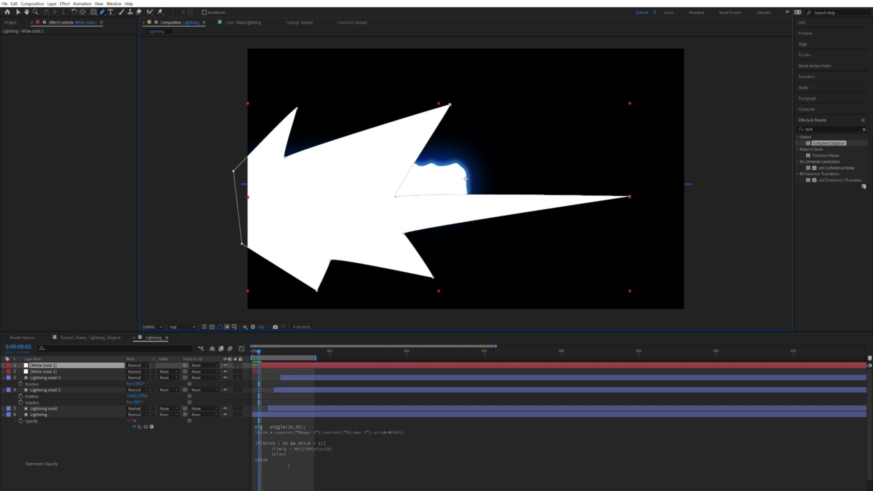
key(Delete)
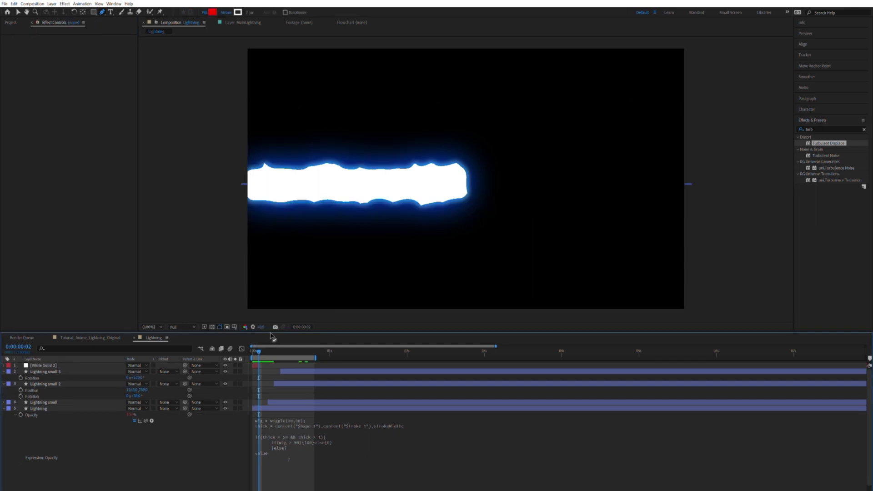
click(253, 352)
click(255, 365)
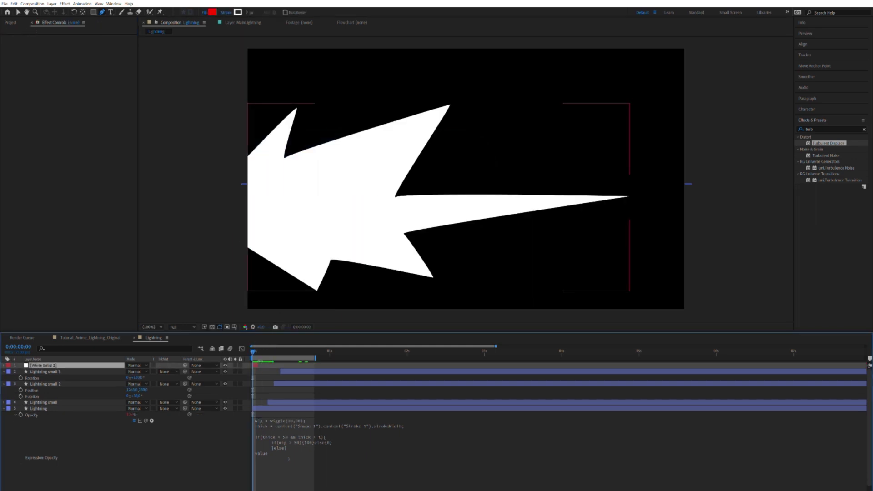
key(space)
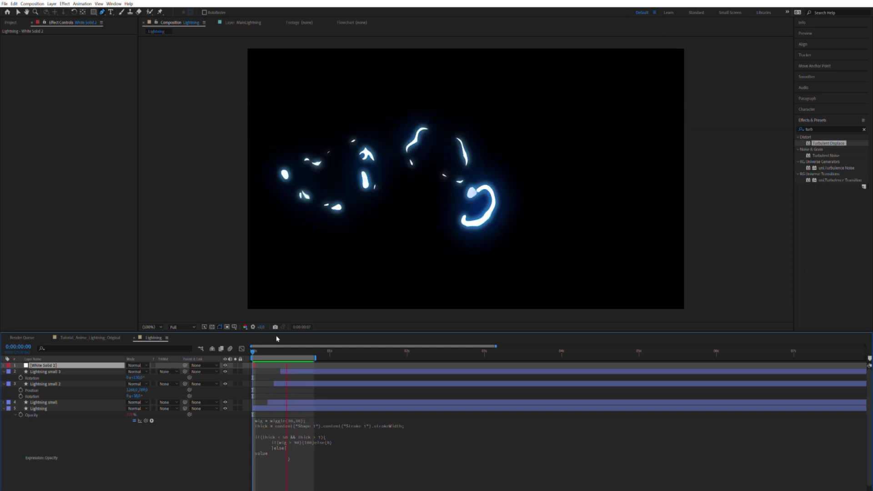
key(space)
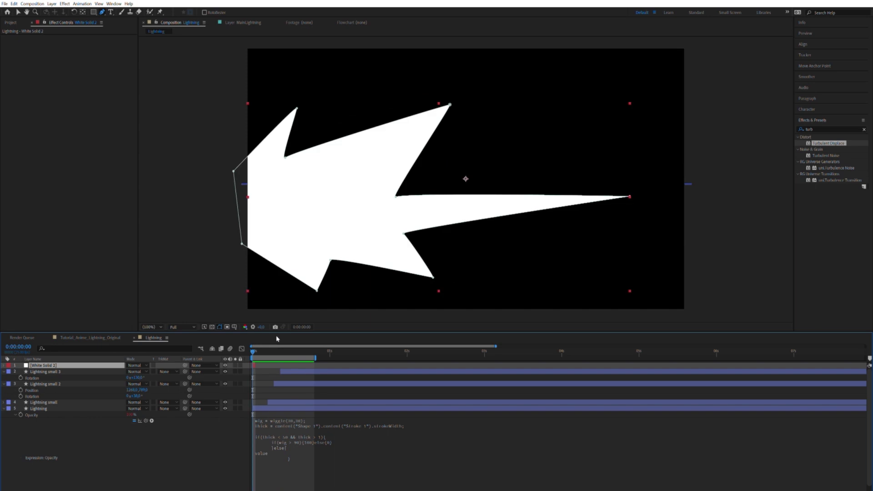
Step: Preview the finished animation in the Tutorial_Anime_Lightning_Original composition for comparison, and return to the Lightning composition
click(216, 434)
click(55, 409)
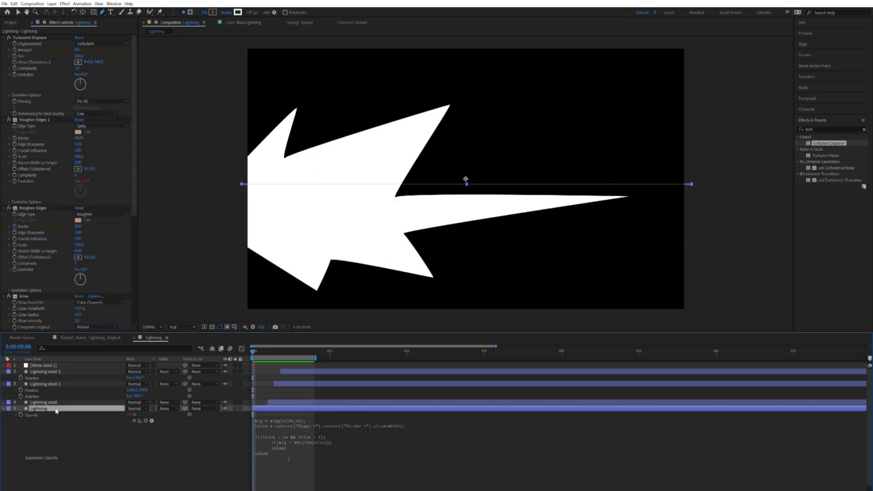
click(216, 446)
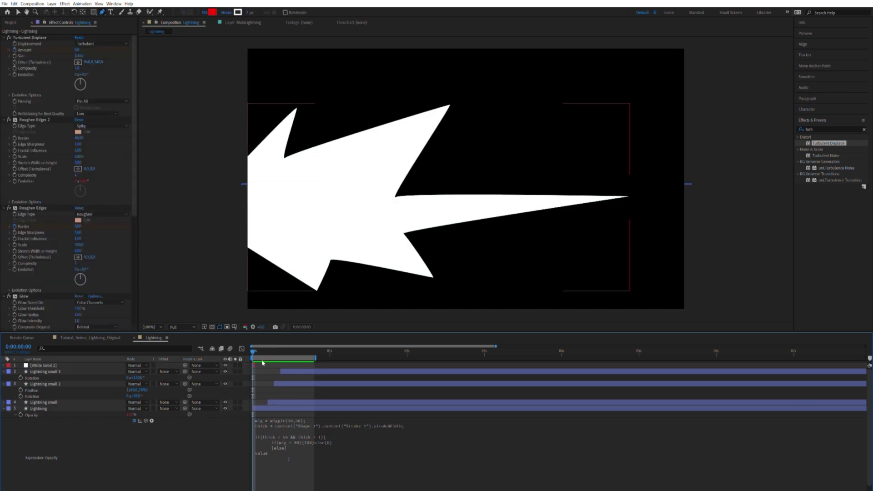
click(90, 337)
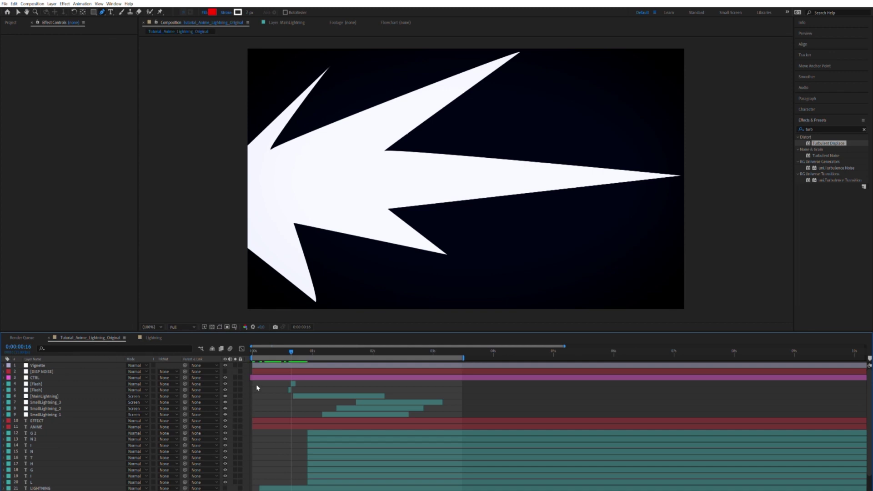
key(space)
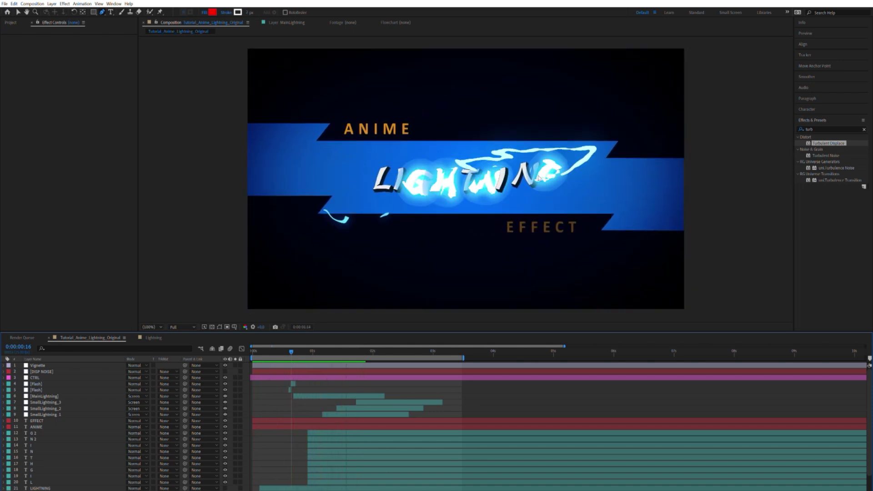
key(space)
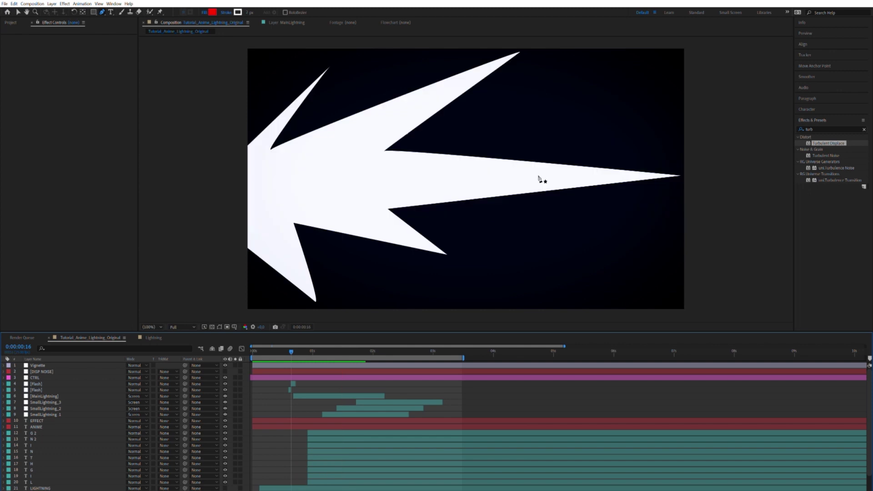
click(152, 338)
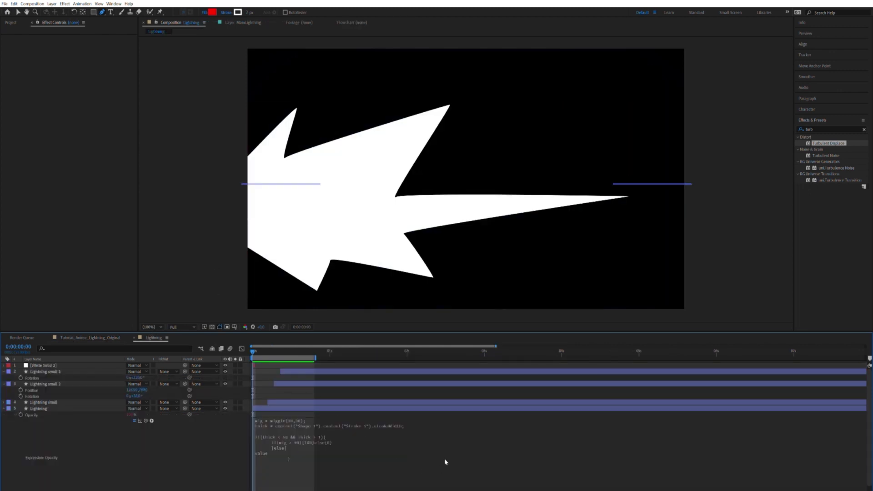